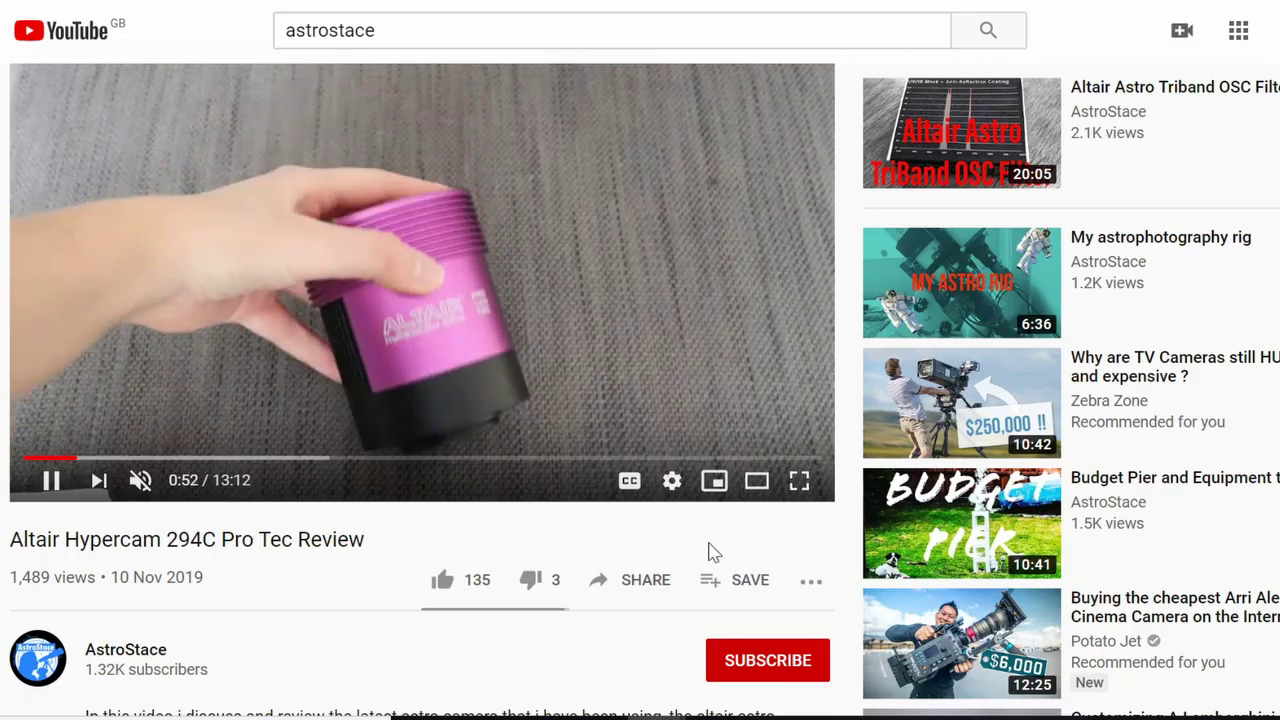
Like the Altair Hypercam 294C Pro Tec review, subscribe, and set channel notifications to All
{"action": "scroll", "coordinate": [533, 636], "scroll_direction": "down", "scroll_amount": 1}
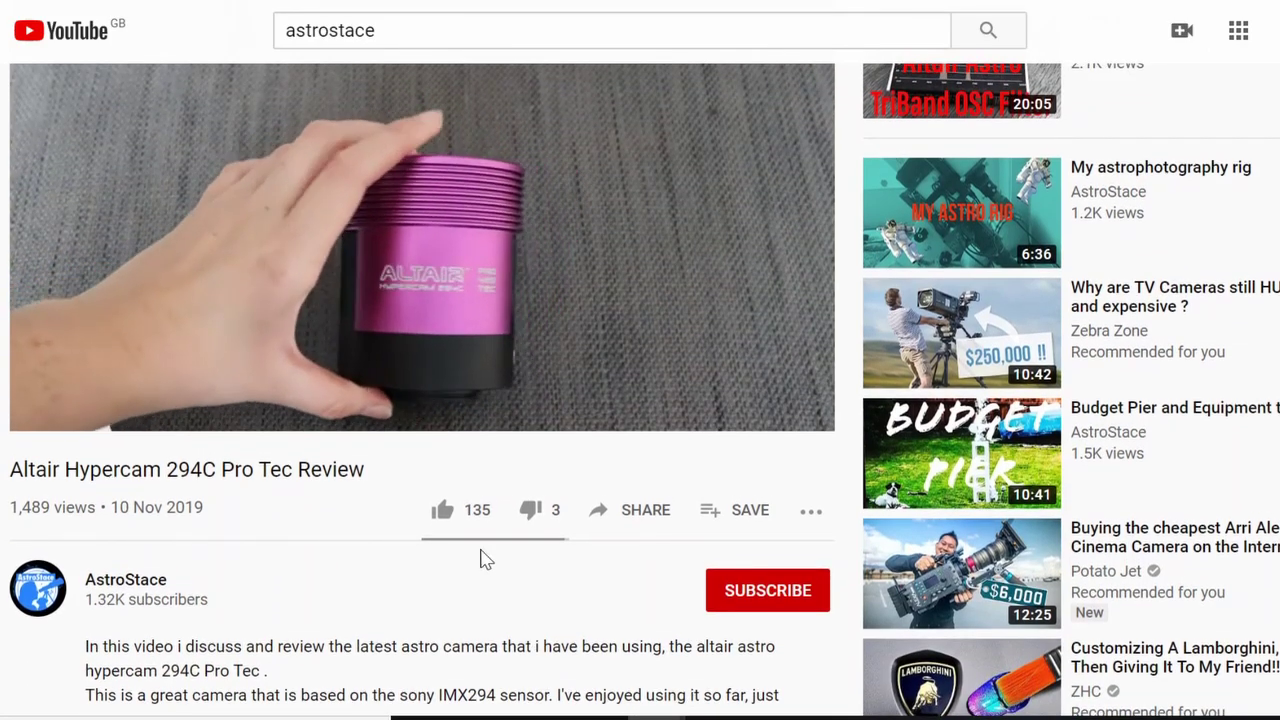
{"action": "left_click", "coordinate": [442, 516]}
{"action": "left_click", "coordinate": [775, 591]}
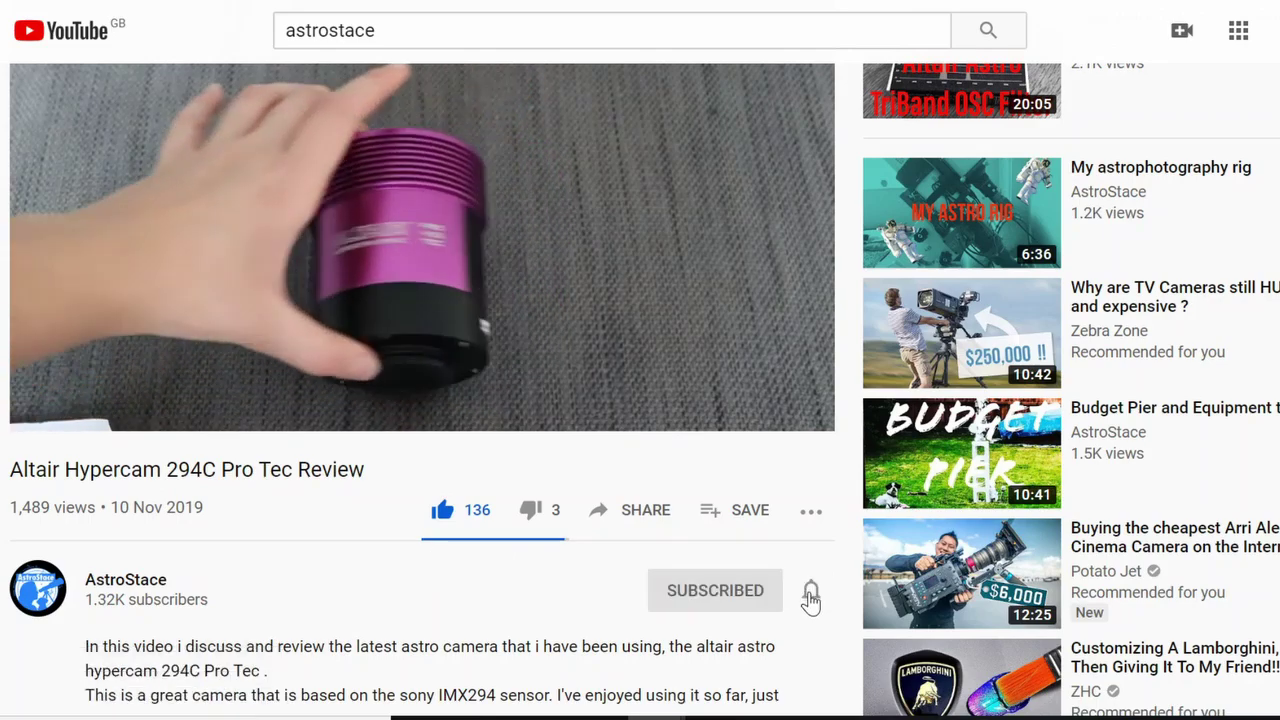
{"action": "left_click", "coordinate": [810, 591]}
{"action": "left_click", "coordinate": [884, 605]}
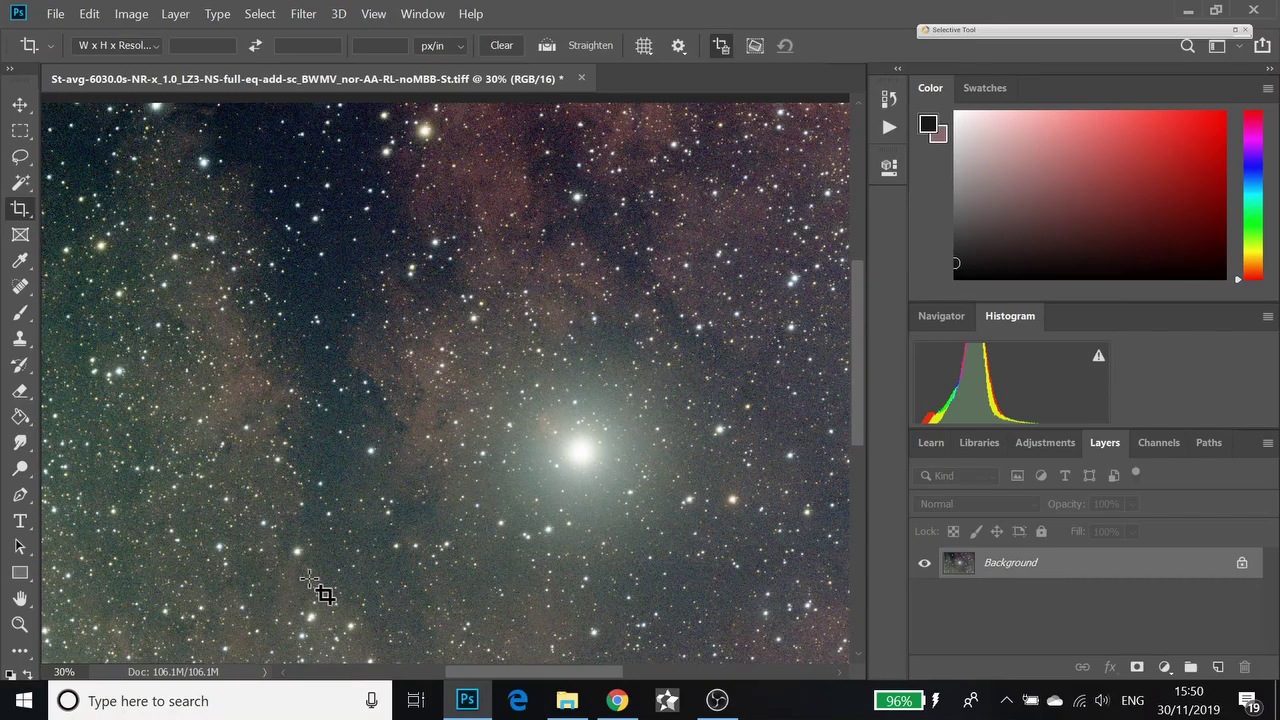
Zoom the star field out to 10%, then settle on 20% so the whole image shows
{"action": "left_click_drag", "start_coordinate": [528, 672], "coordinate": [492, 698]}
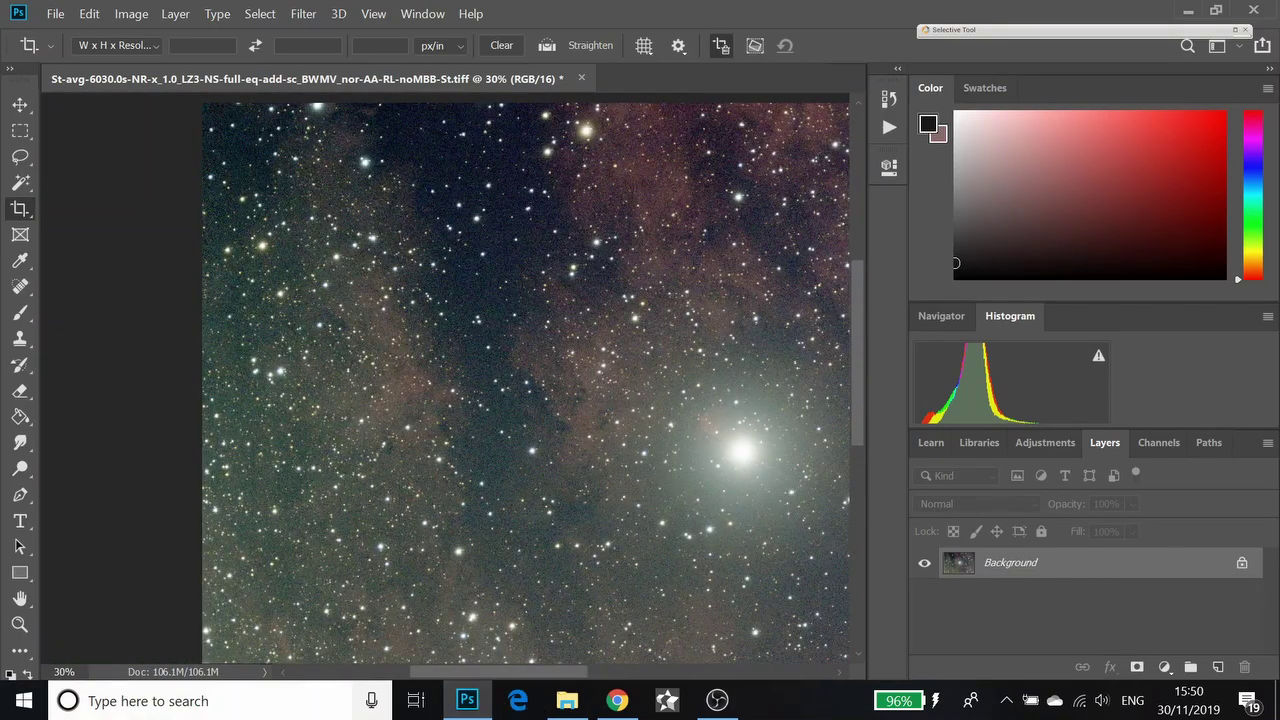
{"action": "left_click", "coordinate": [55, 672]}
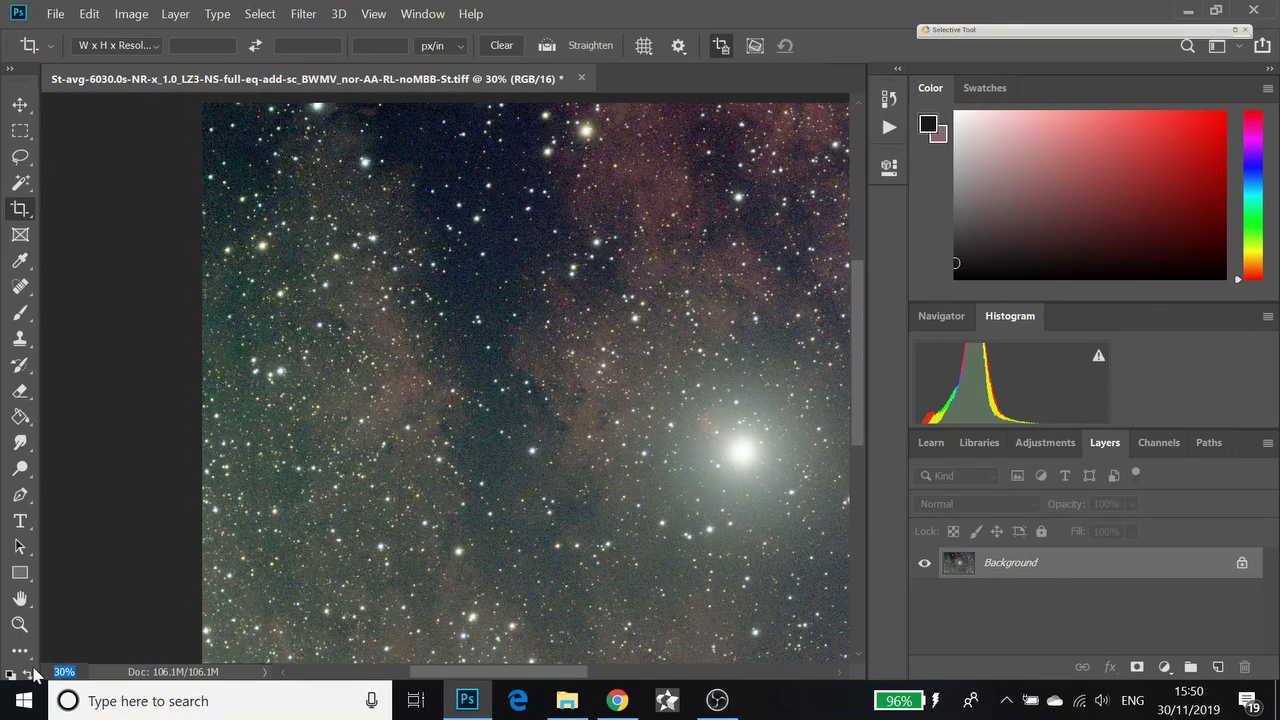
{"action": "type", "text": "10"}
{"action": "key", "text": "Return"}
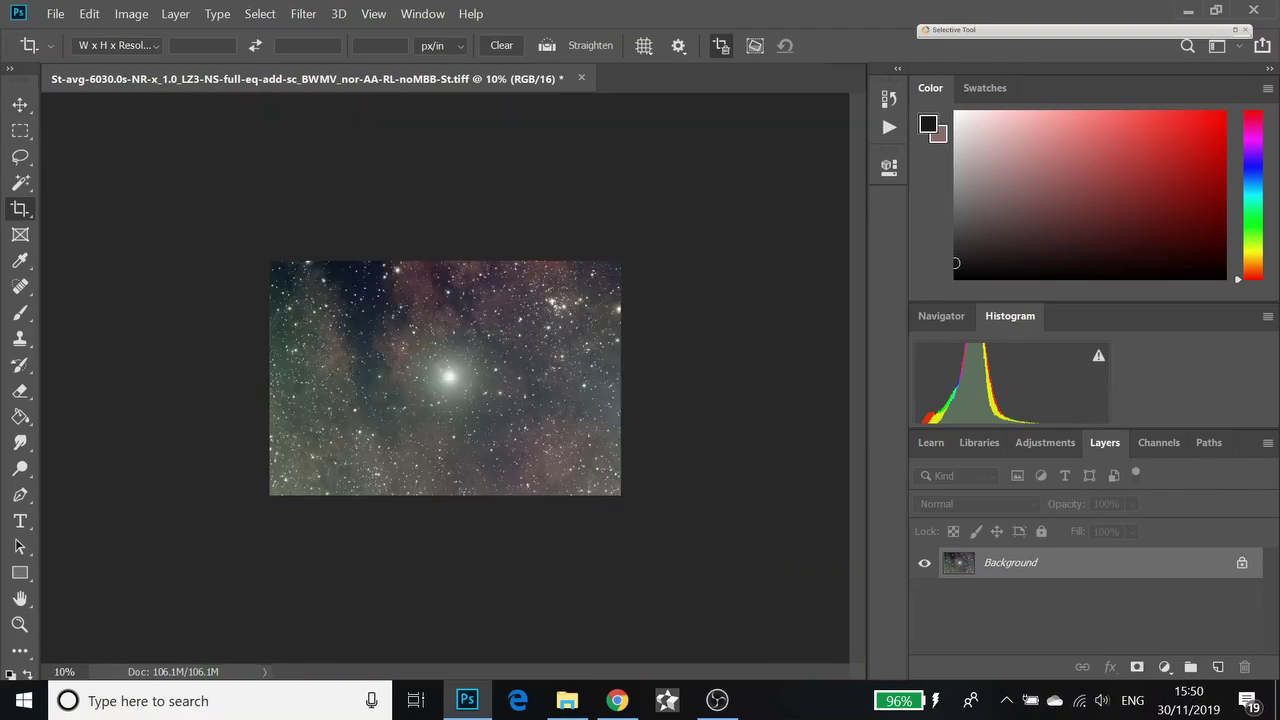
{"action": "left_click", "coordinate": [40, 673]}
{"action": "type", "text": "20"}
{"action": "key", "text": "Return"}
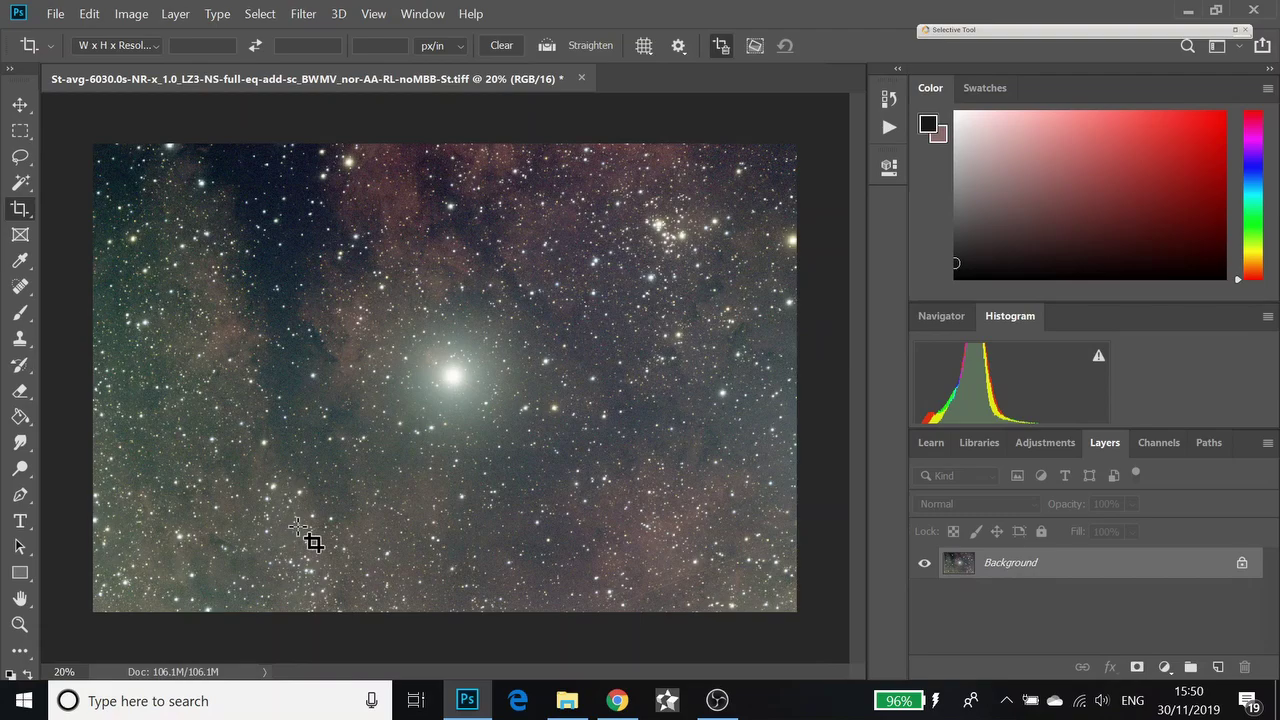
Apply DeepSkyColors HLVG at Strong after comparing Medium and Weak, then bring up Chrome
{"action": "left_click", "coordinate": [303, 14]}
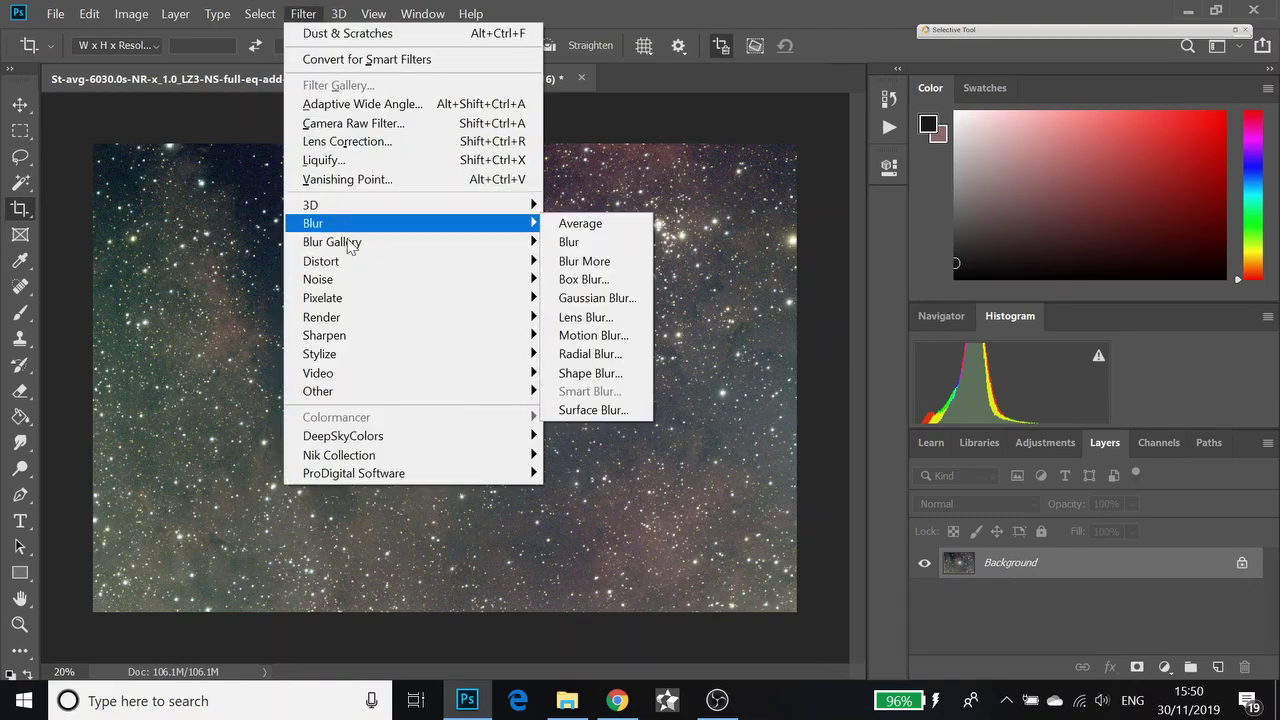
{"action": "mouse_move", "coordinate": [423, 443]}
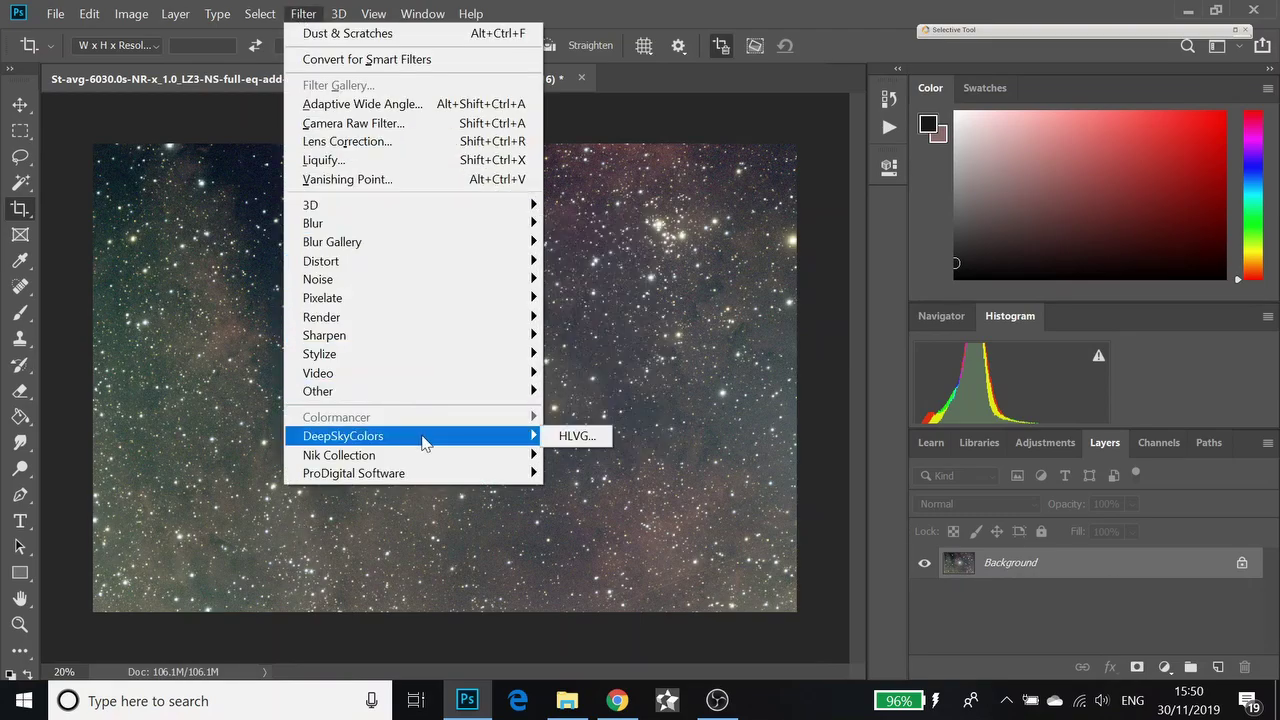
{"action": "left_click", "coordinate": [558, 437]}
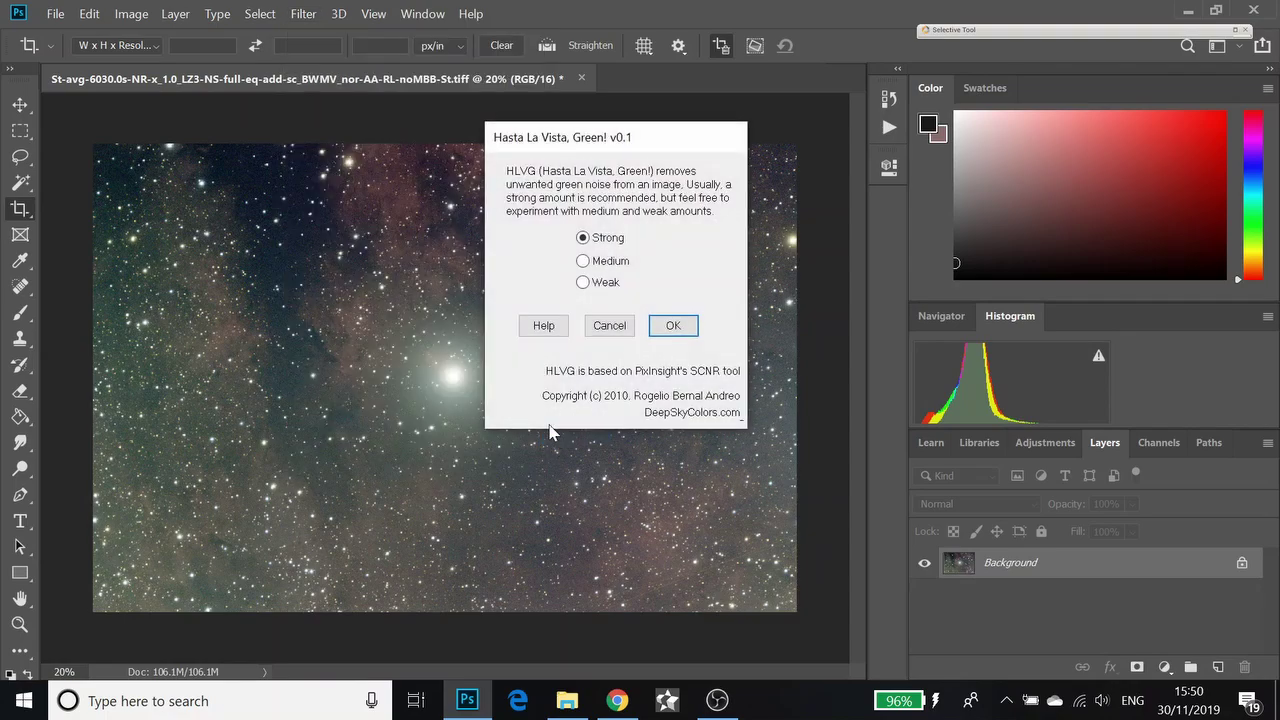
{"action": "left_click", "coordinate": [586, 262]}
{"action": "left_click", "coordinate": [581, 242]}
{"action": "left_click", "coordinate": [582, 262]}
{"action": "left_click", "coordinate": [583, 282]}
{"action": "left_click", "coordinate": [582, 262]}
{"action": "left_click", "coordinate": [583, 283]}
{"action": "left_click", "coordinate": [673, 326]}
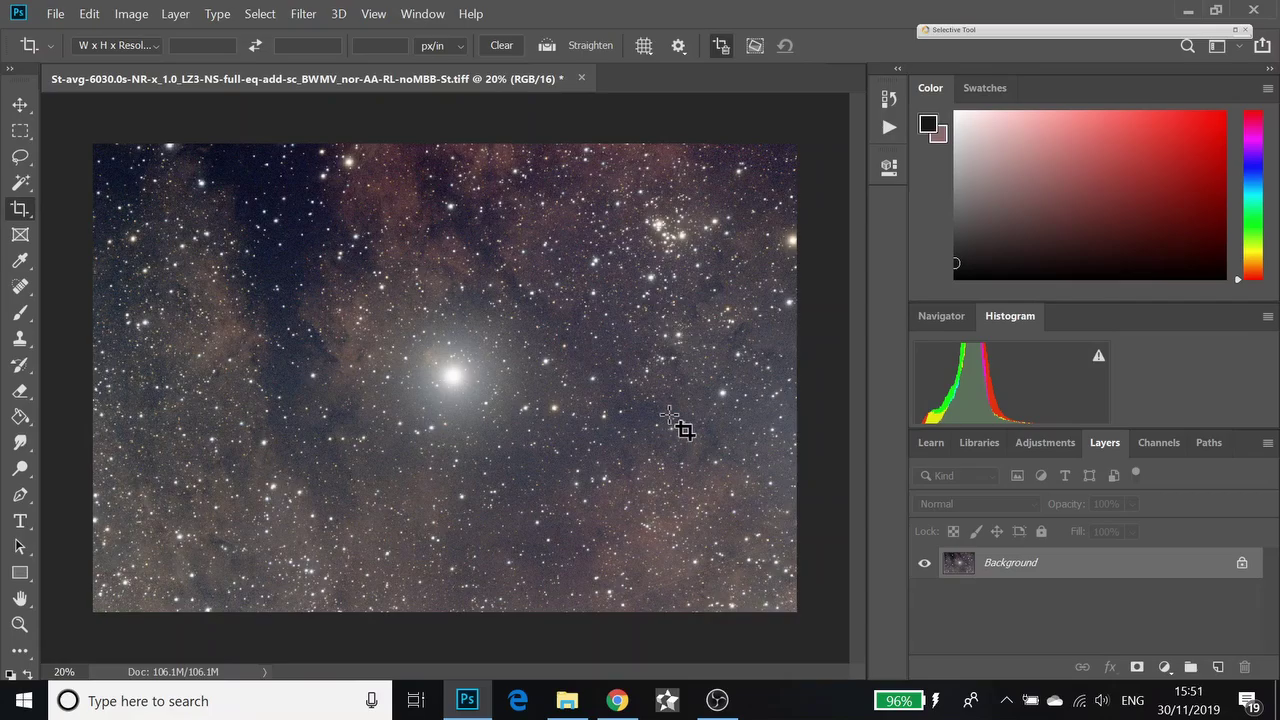
{"action": "left_click", "coordinate": [630, 709]}
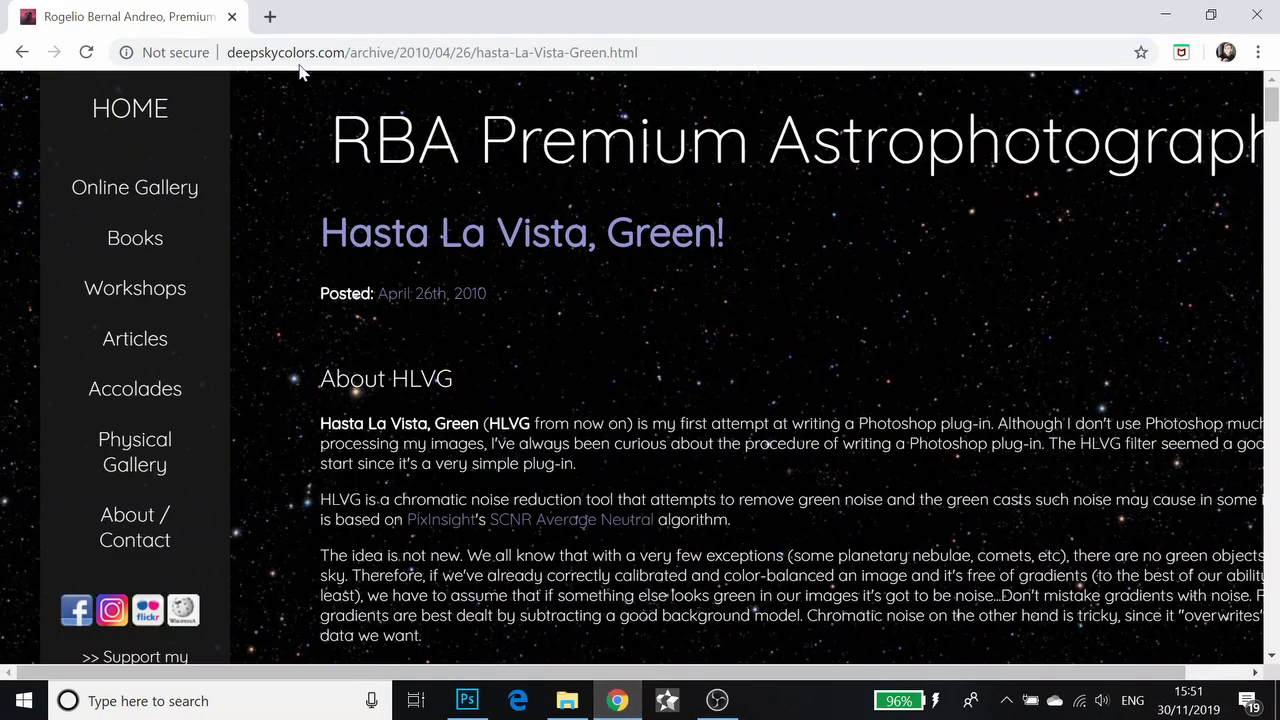
Scroll through the deepskycolors.com HLVG article's notes and examples, then return to Photoshop
{"action": "left_click_drag", "start_coordinate": [236, 52], "coordinate": [638, 52]}
{"action": "left_click", "coordinate": [672, 52]}
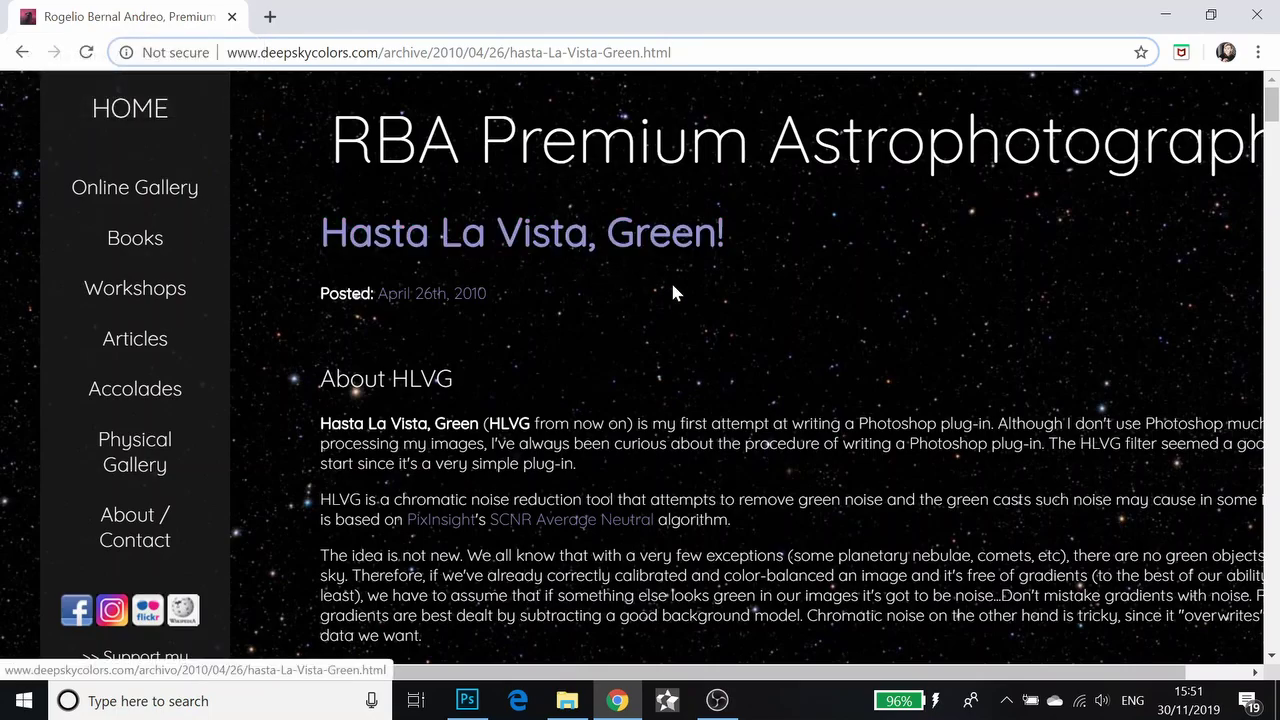
{"action": "scroll", "coordinate": [680, 320], "scroll_direction": "down", "scroll_amount": 1}
{"action": "scroll", "coordinate": [679, 331], "scroll_direction": "down", "scroll_amount": 15}
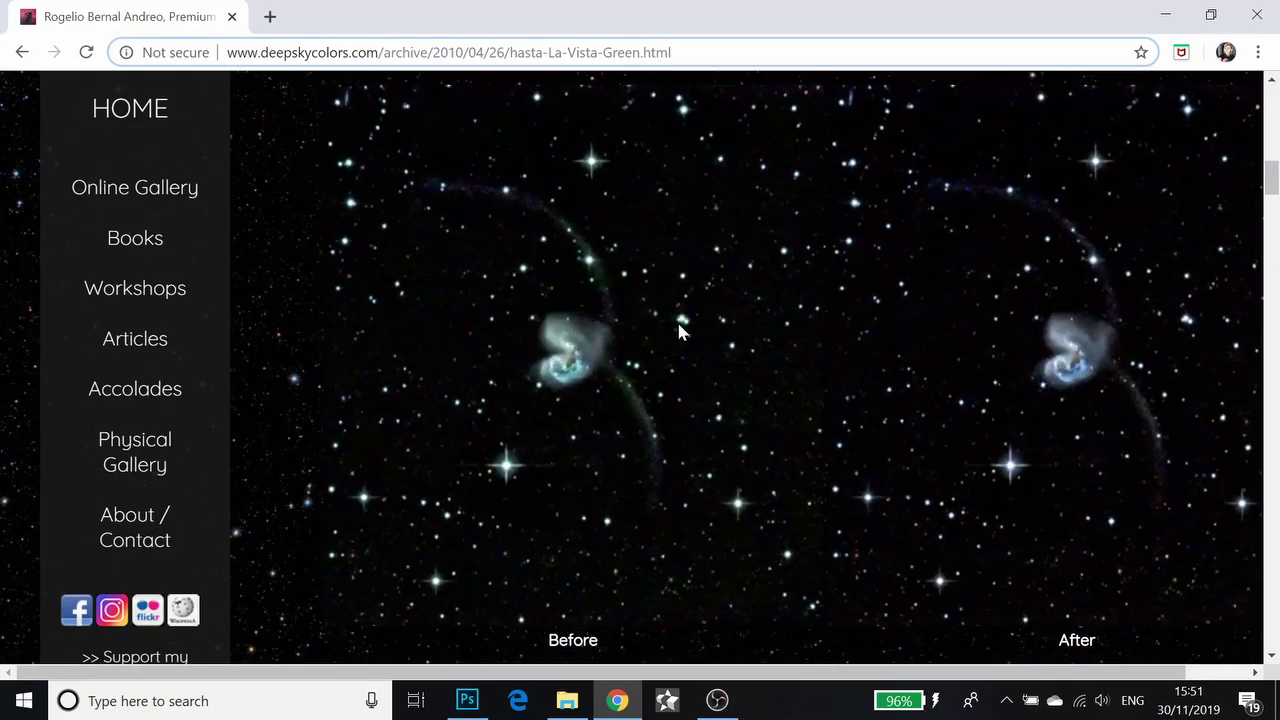
{"action": "scroll", "coordinate": [679, 331], "scroll_direction": "down", "scroll_amount": 7}
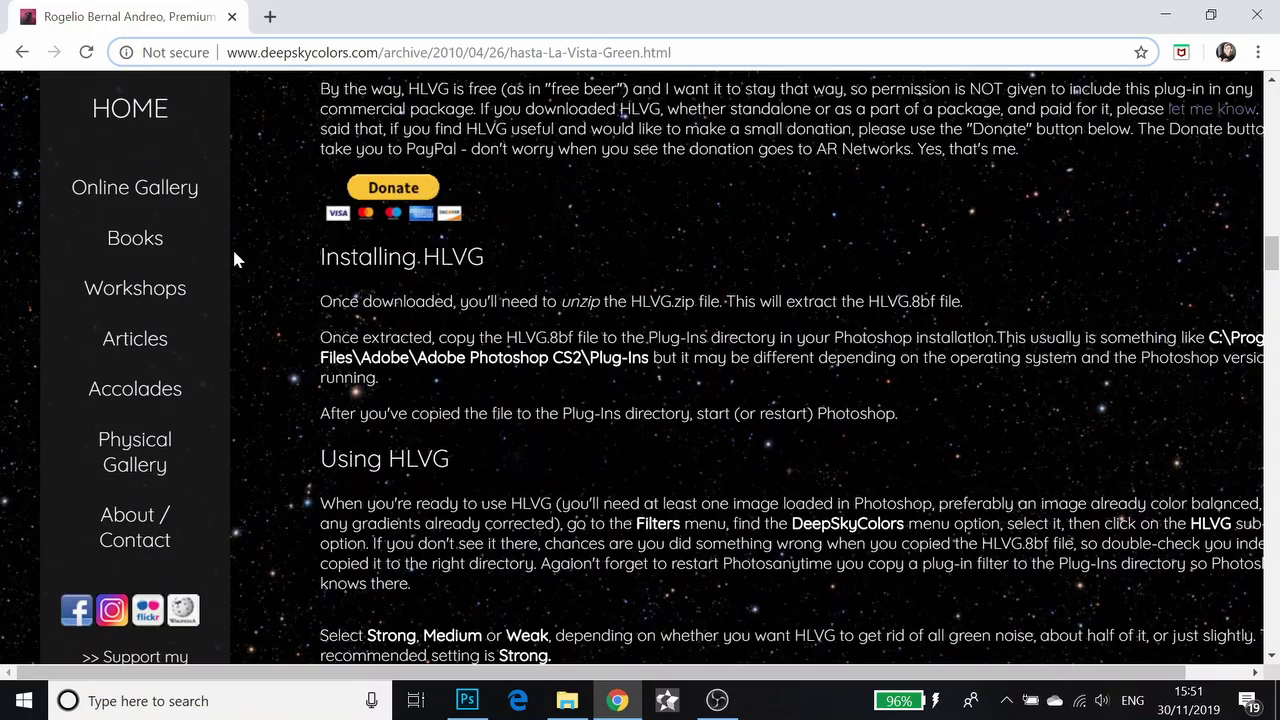
{"action": "scroll", "coordinate": [810, 215], "scroll_direction": "down", "scroll_amount": 10}
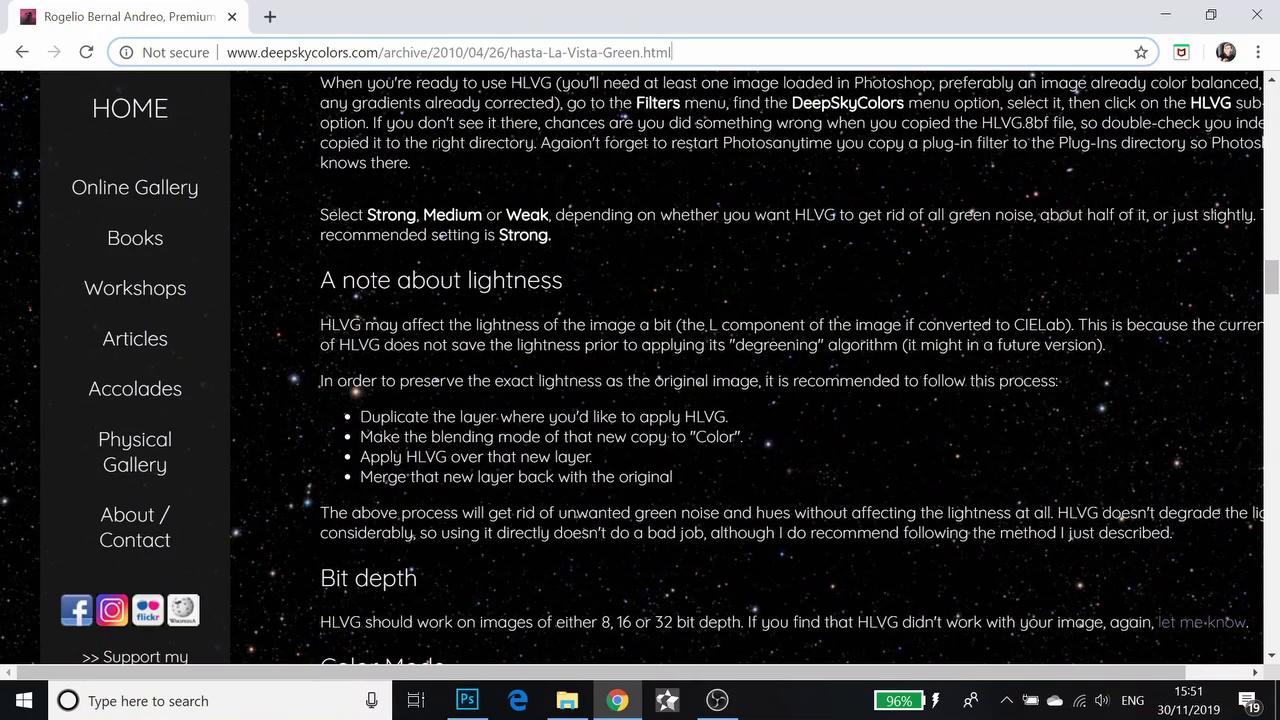
{"action": "scroll", "coordinate": [810, 215], "scroll_direction": "up", "scroll_amount": 20}
{"action": "scroll", "coordinate": [792, 368], "scroll_direction": "up", "scroll_amount": 5}
{"action": "scroll", "coordinate": [792, 368], "scroll_direction": "down", "scroll_amount": 10}
{"action": "scroll", "coordinate": [792, 368], "scroll_direction": "down", "scroll_amount": 4}
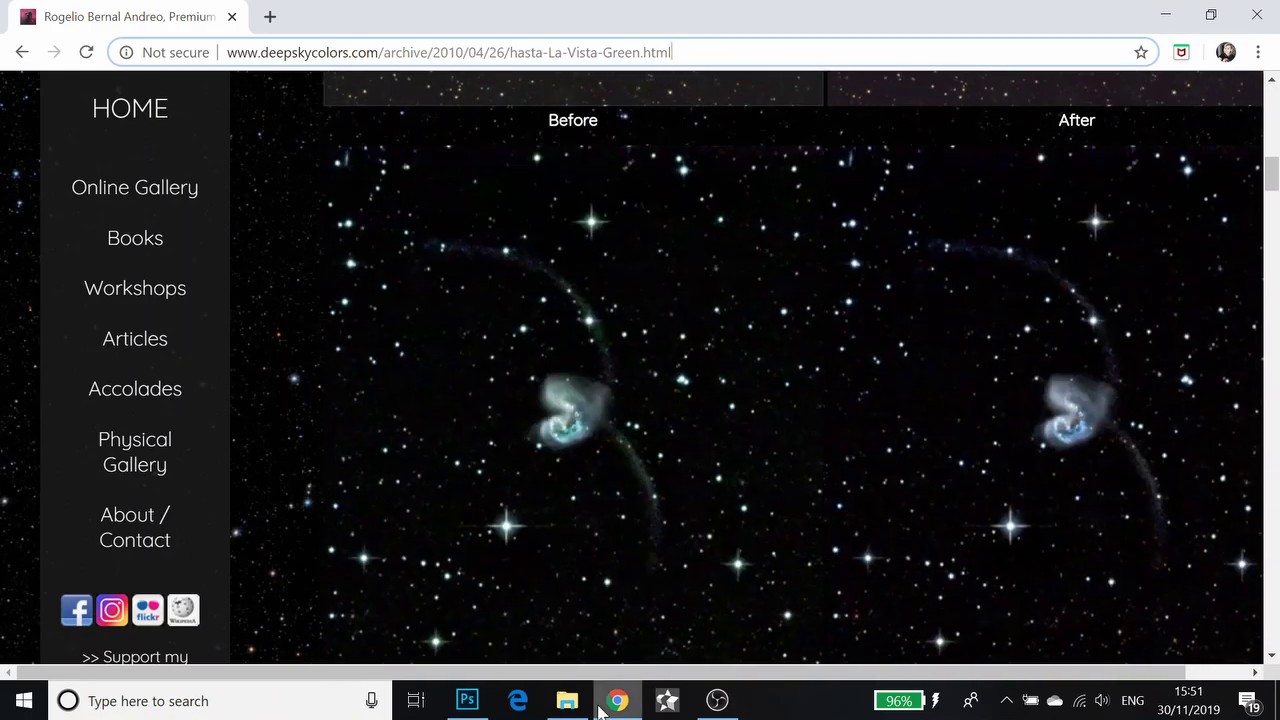
{"action": "key", "text": "alt+Tab"}
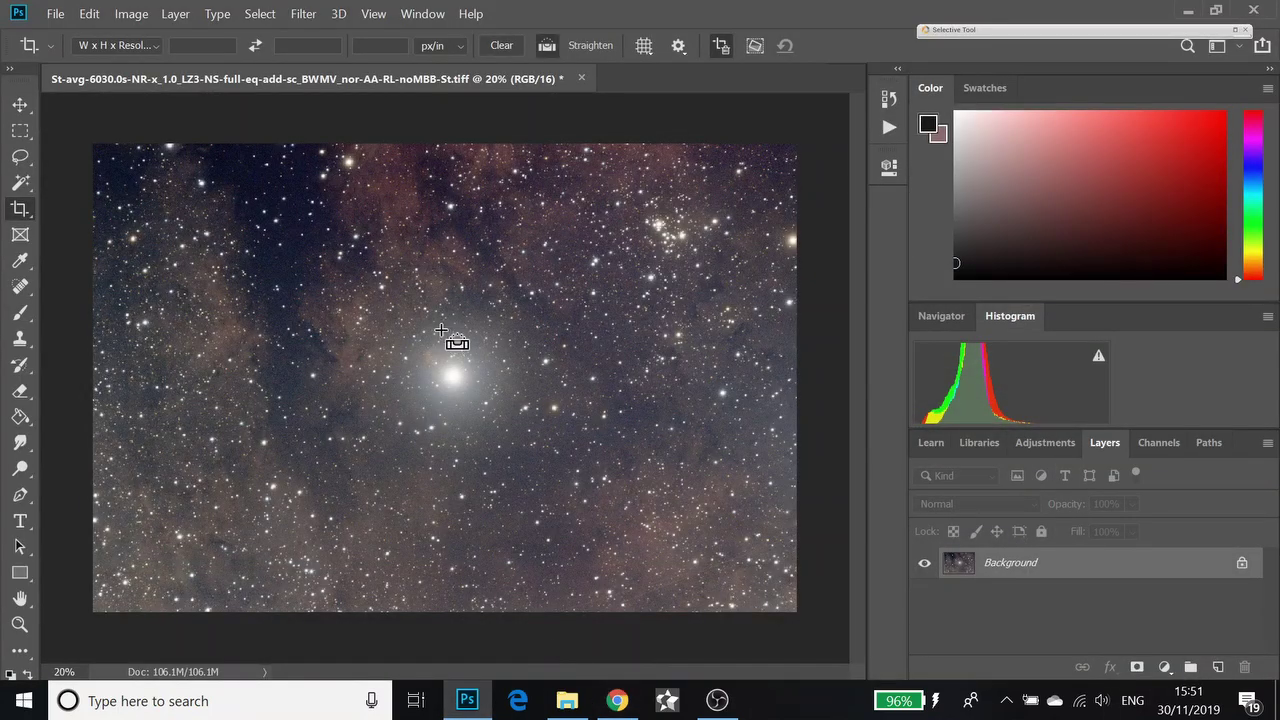
Undo HLVG to view the original colours, then redo it to keep the green removal
{"action": "key", "text": "ctrl+z"}
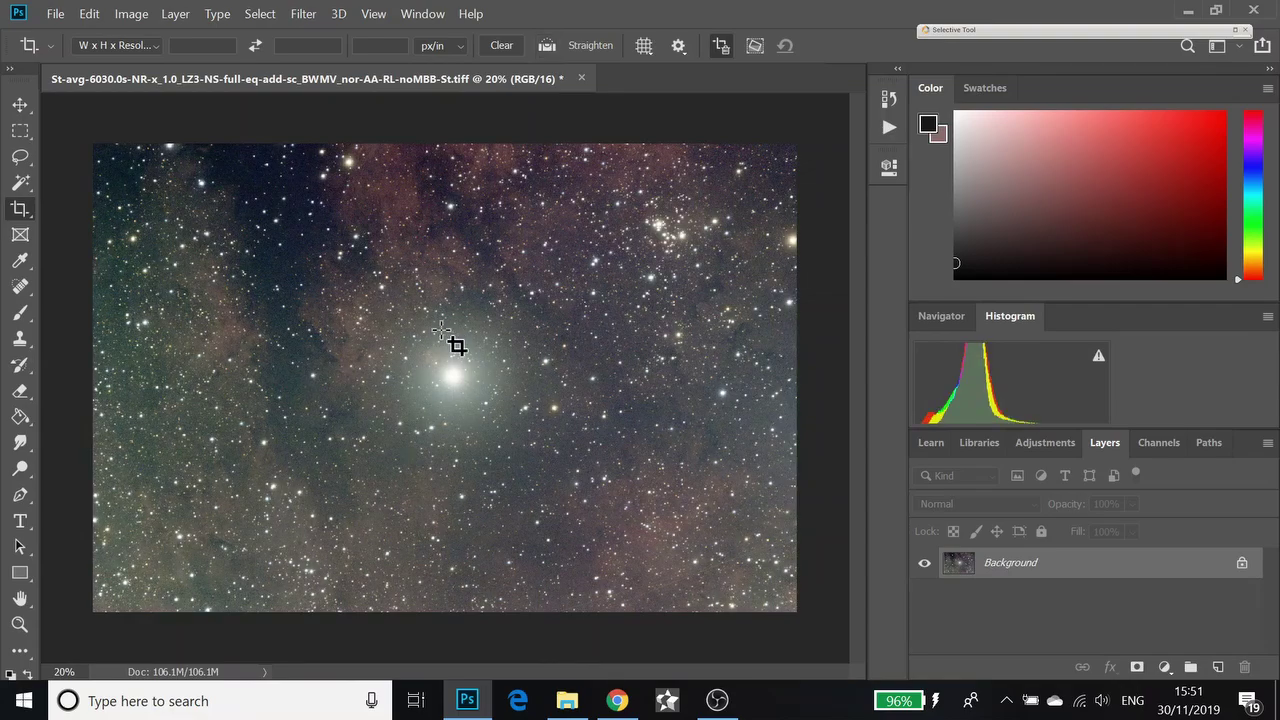
{"action": "left_click", "coordinate": [131, 14]}
{"action": "mouse_move", "coordinate": [98, 20]}
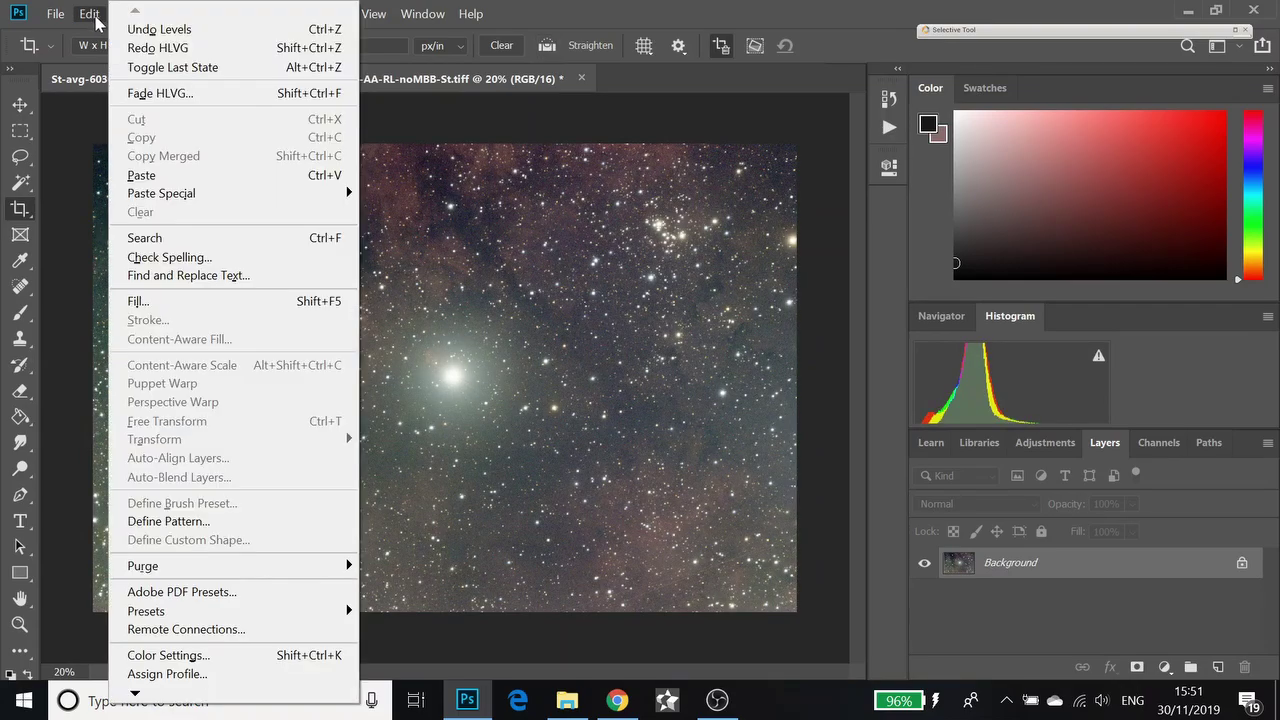
{"action": "left_click", "coordinate": [140, 48]}
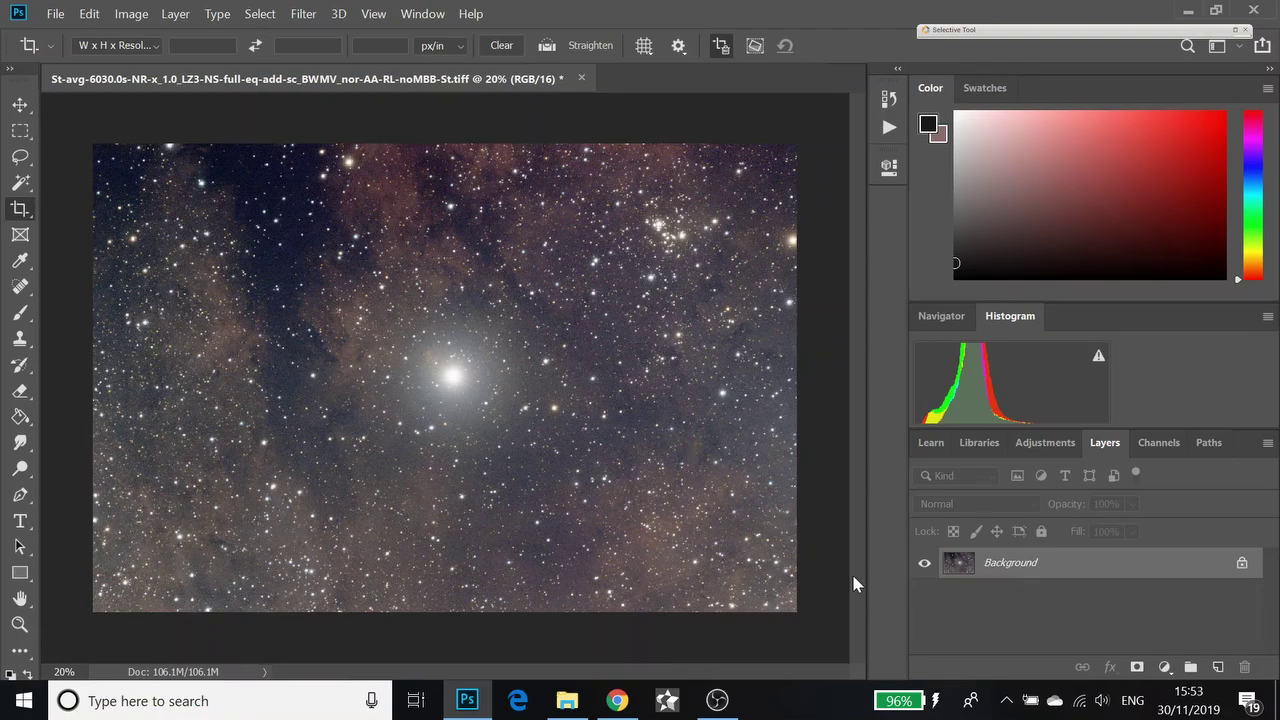
Set the zoom to 30% and pan across the star field
{"action": "left_click", "coordinate": [64, 672]}
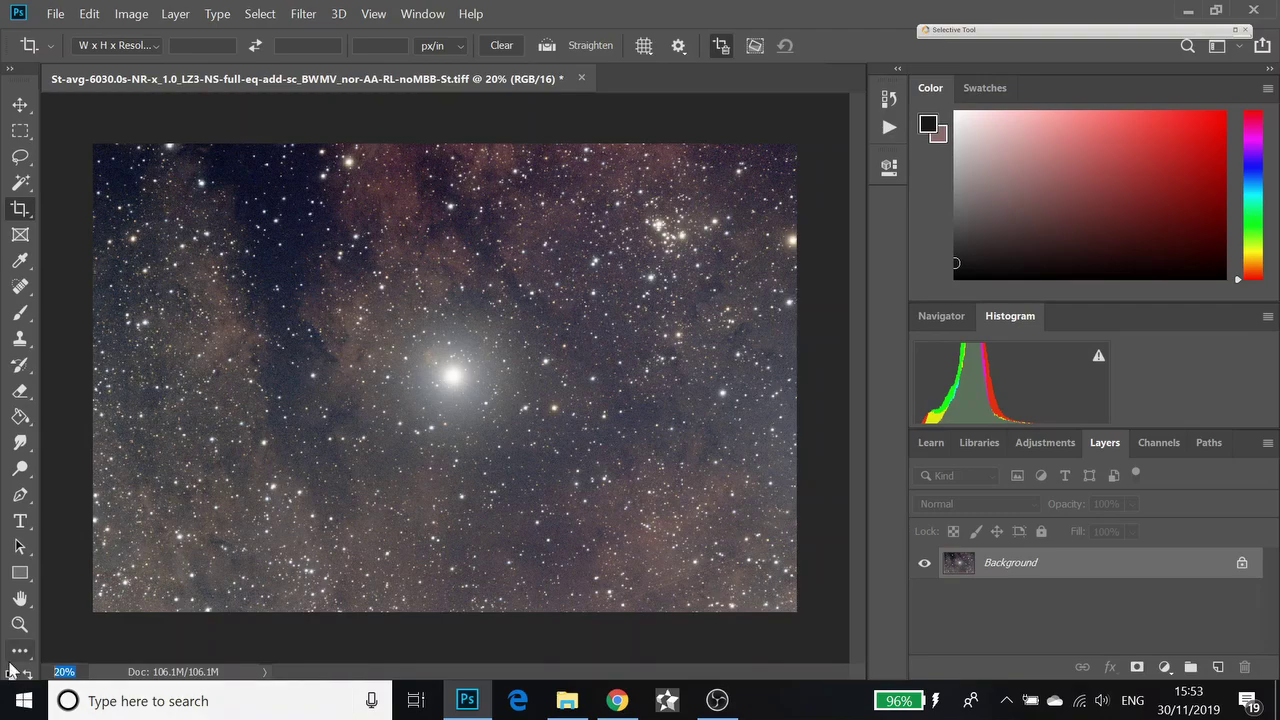
{"action": "type", "text": "30"}
{"action": "key", "text": "Return"}
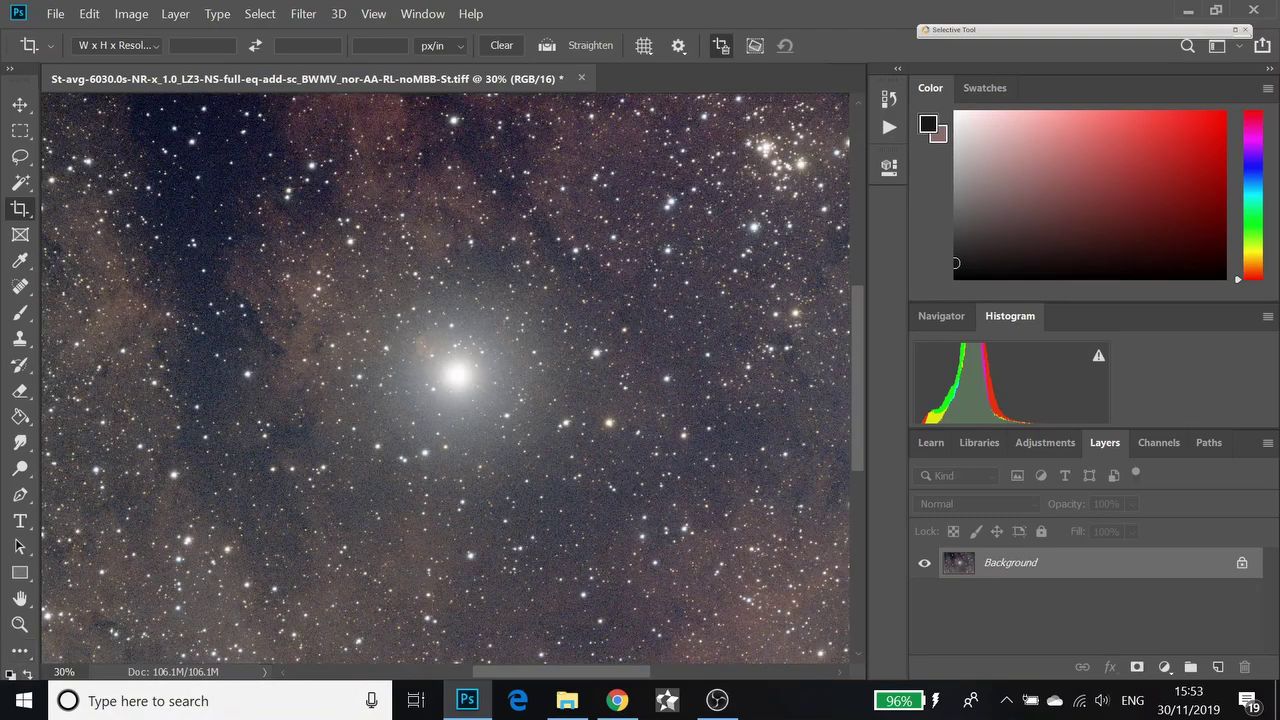
{"action": "left_click_drag", "start_coordinate": [563, 677], "coordinate": [514, 677]}
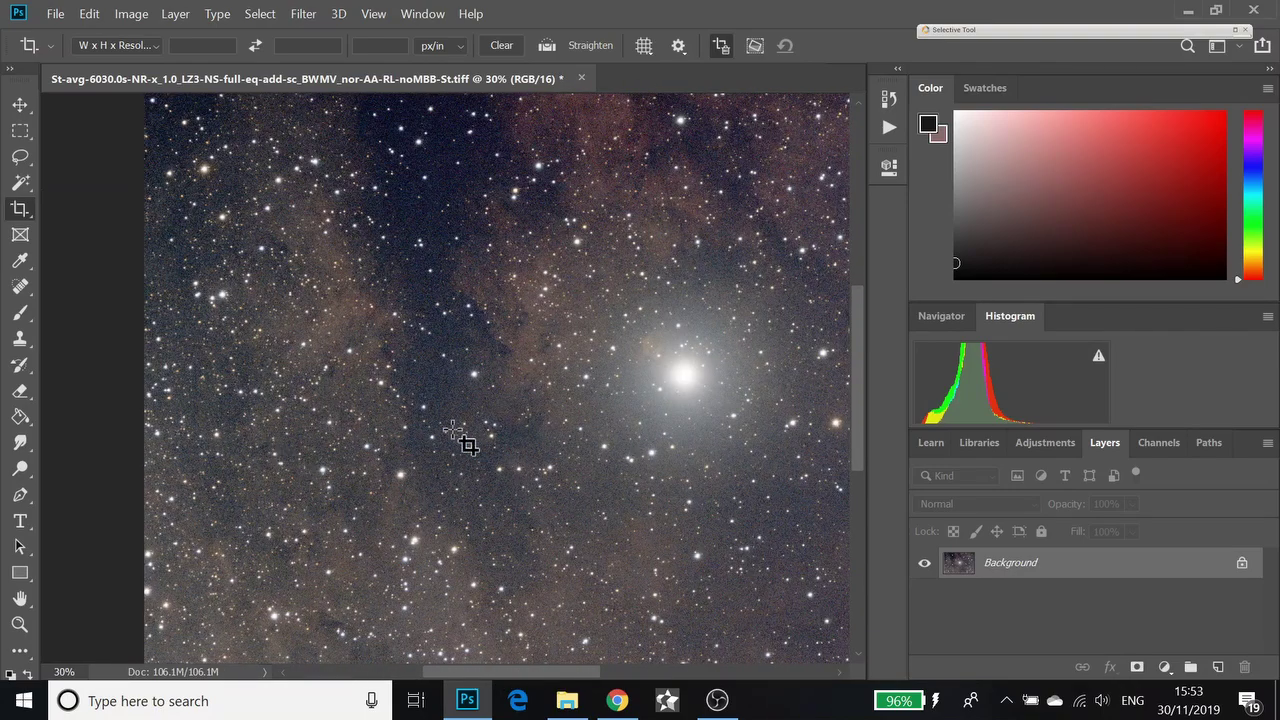
{"action": "left_click_drag", "start_coordinate": [480, 677], "coordinate": [546, 695]}
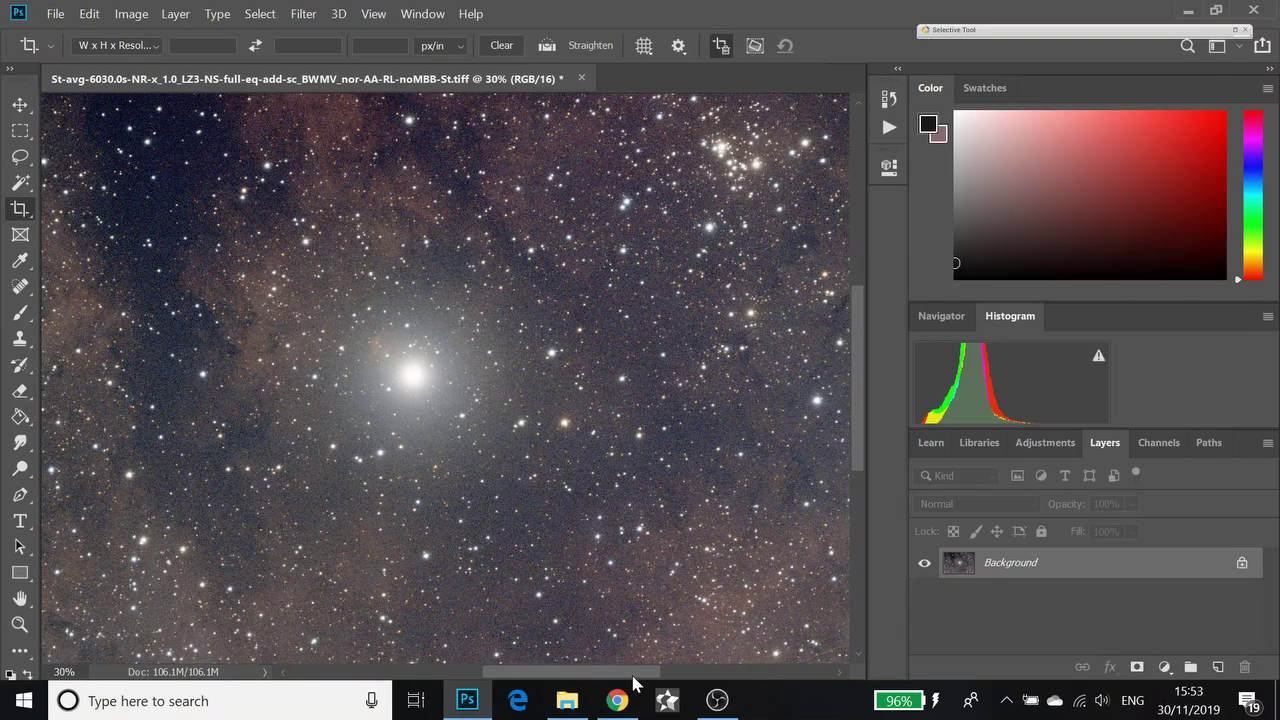
{"action": "scroll", "coordinate": [543, 678], "scroll_direction": "left", "scroll_amount": 5}
{"action": "left_click_drag", "start_coordinate": [543, 683], "coordinate": [590, 685]}
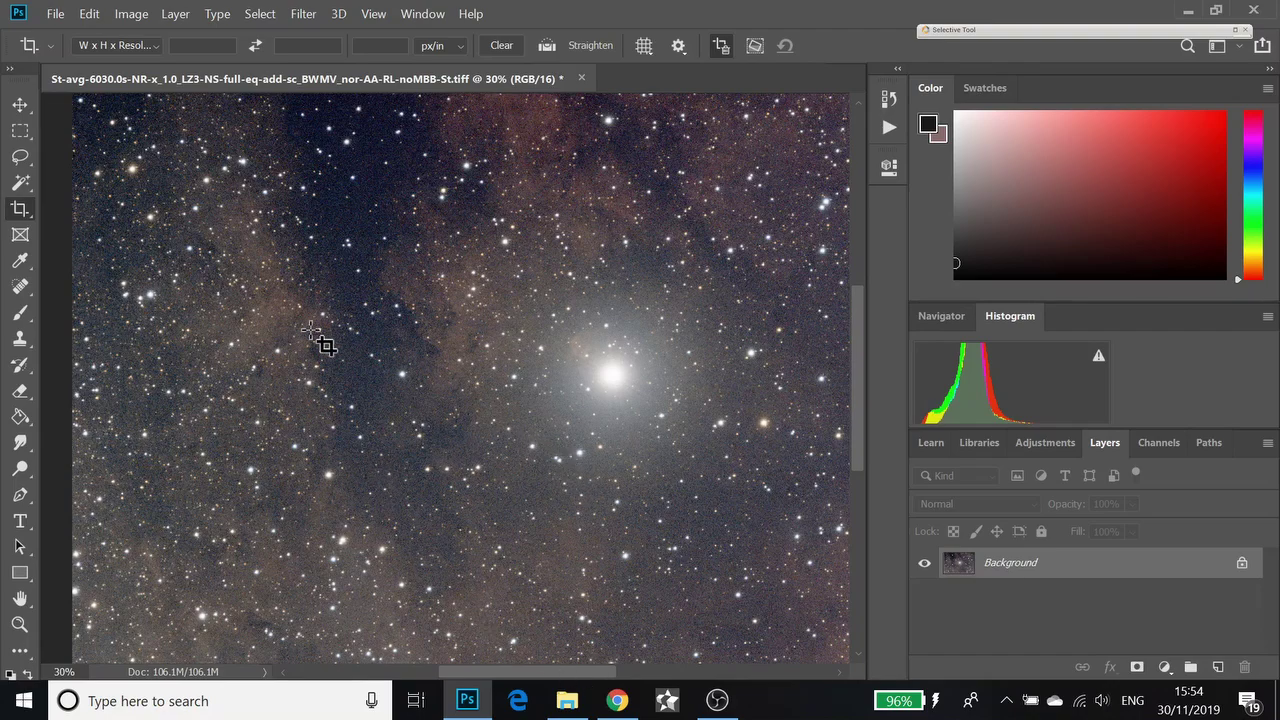
Open the Dust & Scratches filter and cancel it without applying
{"action": "left_click", "coordinate": [304, 14]}
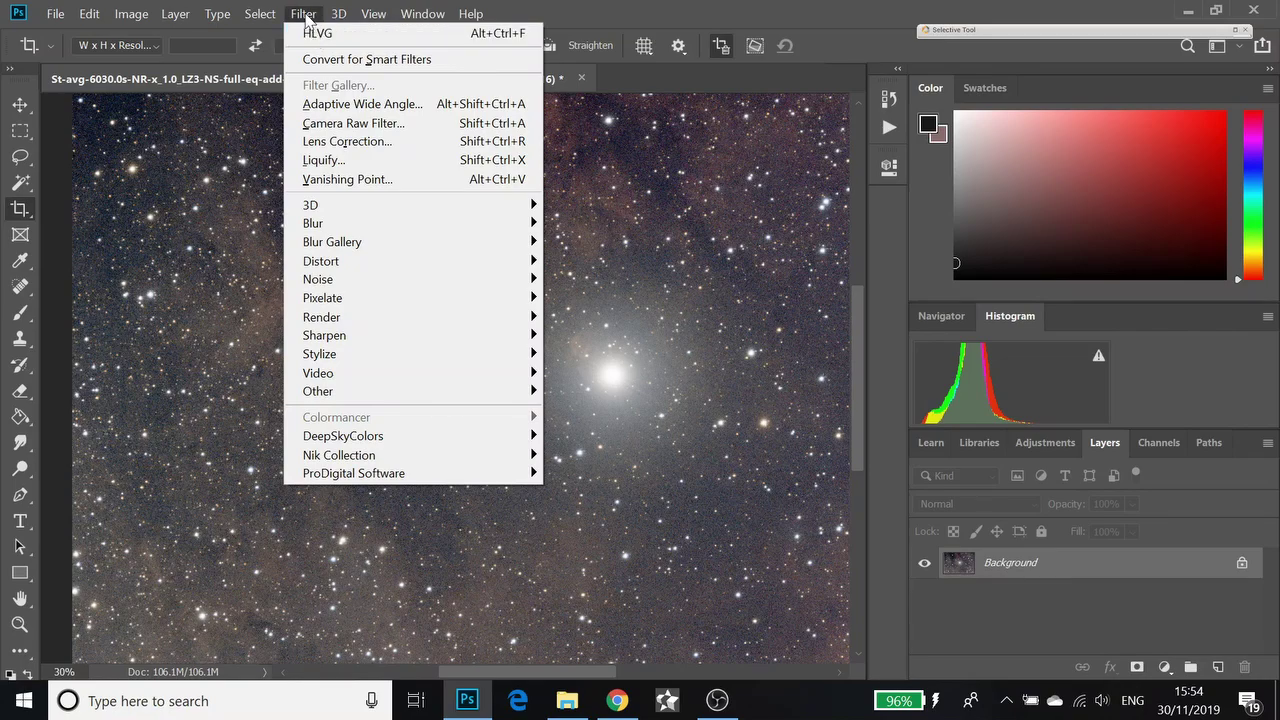
{"action": "mouse_move", "coordinate": [415, 290]}
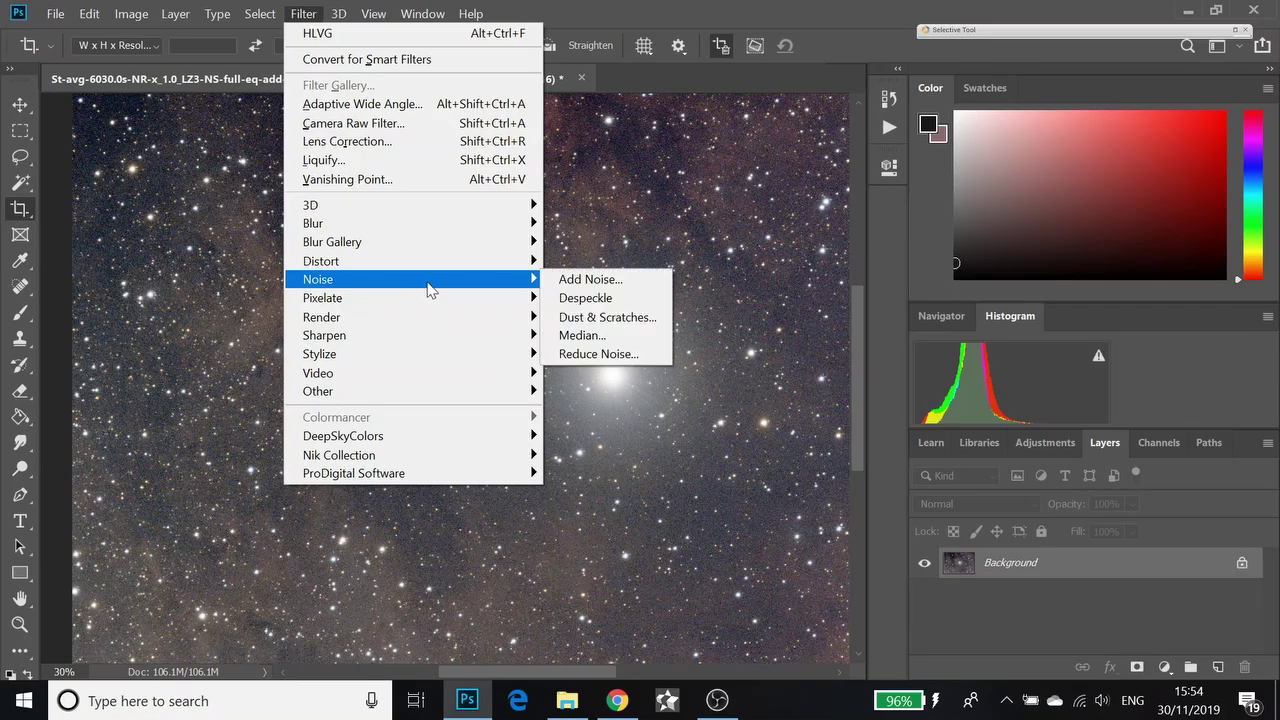
{"action": "left_click", "coordinate": [641, 320]}
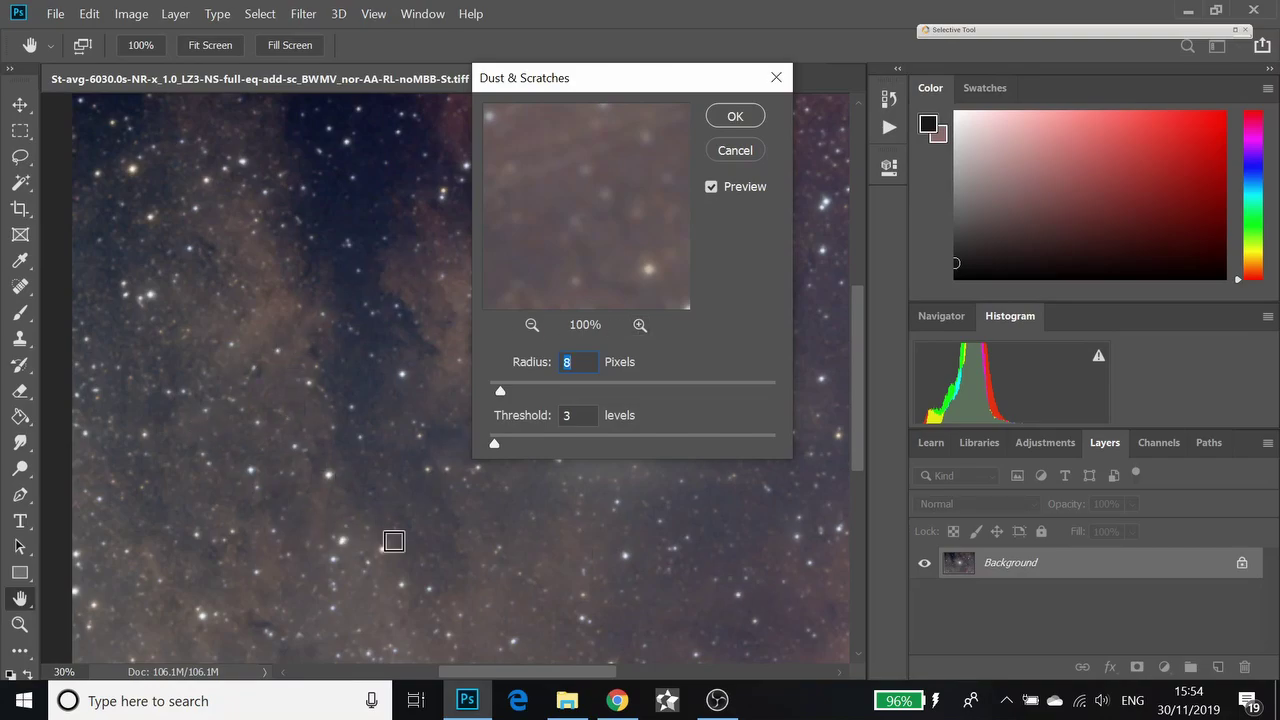
{"action": "left_click", "coordinate": [727, 151]}
{"action": "key", "text": "c"}
Duplicate the Background layer as Background copy
{"action": "right_click", "coordinate": [1038, 577]}
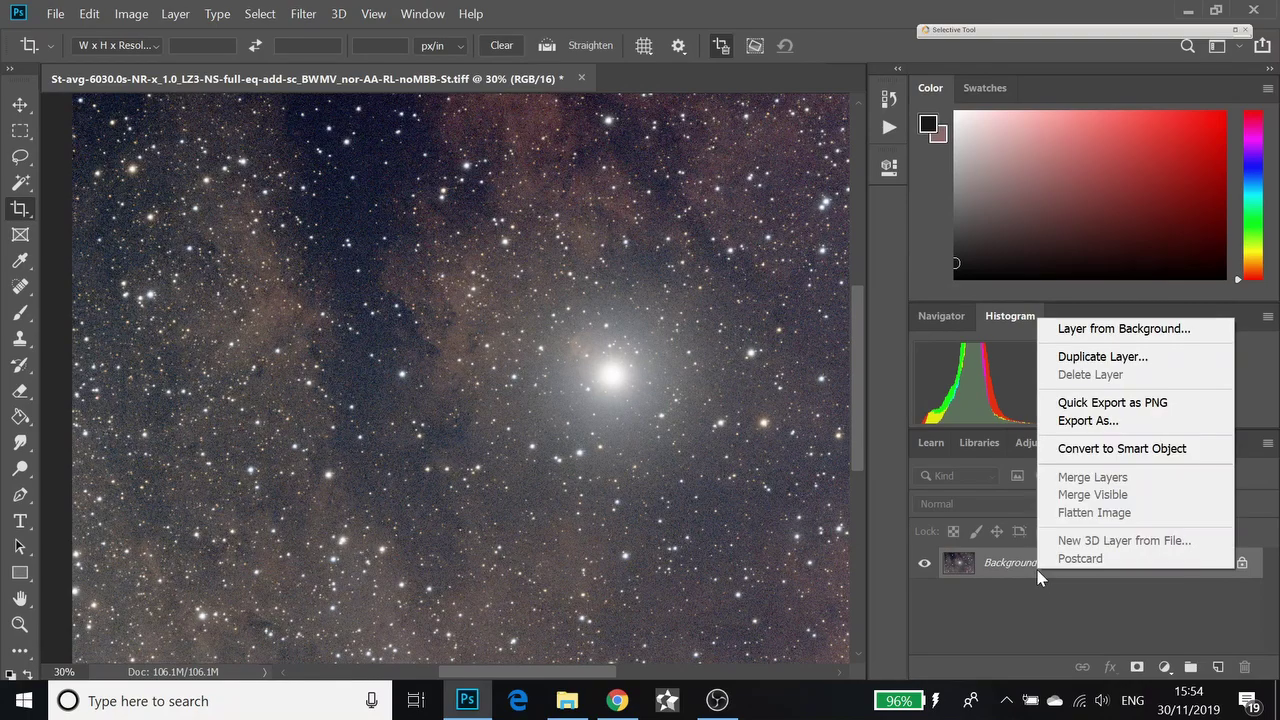
{"action": "left_click", "coordinate": [1129, 362]}
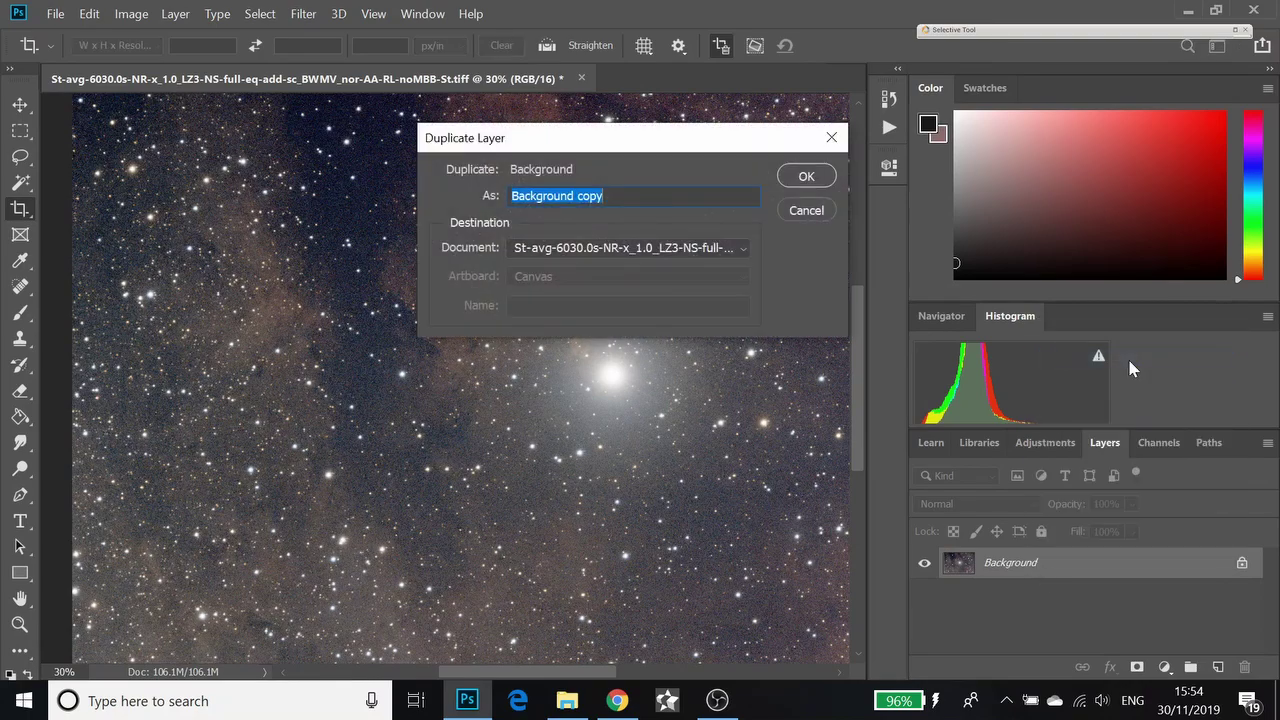
{"action": "left_click", "coordinate": [815, 175]}
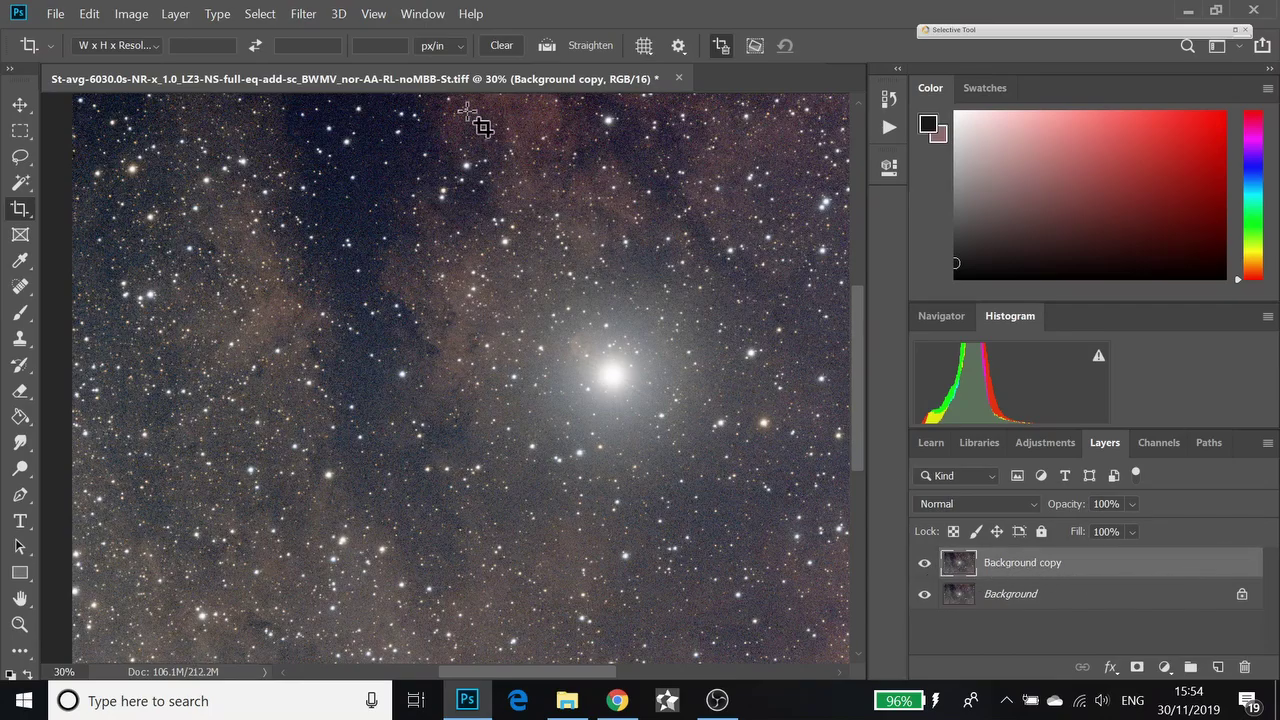
Open Dust & Scratches and frame the bright star in the preview at 25%
{"action": "left_click", "coordinate": [303, 14]}
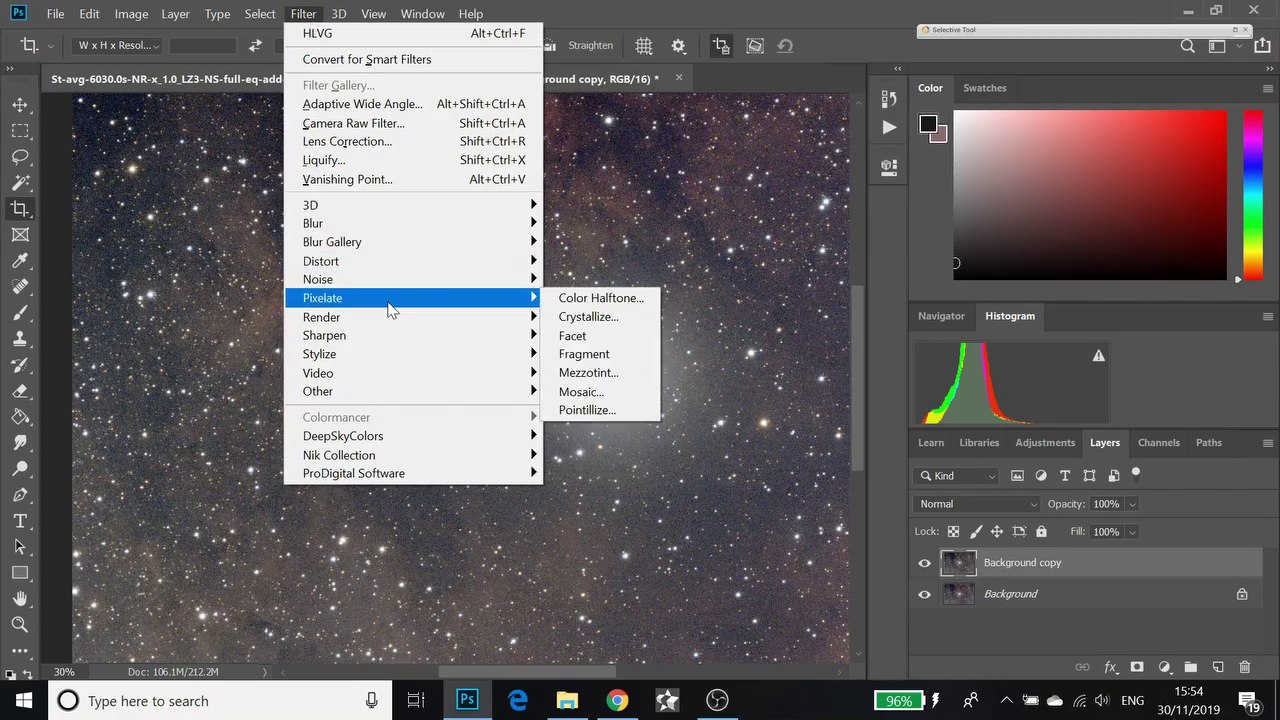
{"action": "mouse_move", "coordinate": [388, 282]}
{"action": "left_click", "coordinate": [583, 320]}
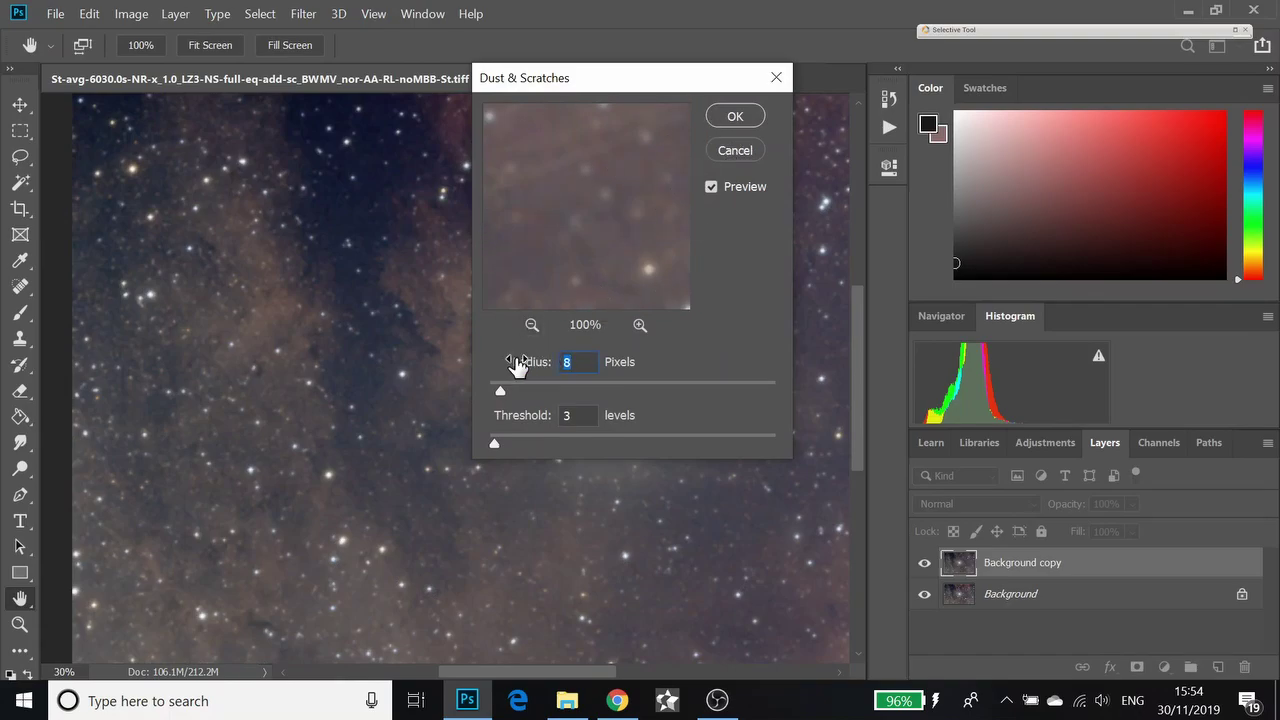
{"action": "left_click", "coordinate": [531, 325]}
{"action": "left_click", "coordinate": [531, 325]}
{"action": "left_click", "coordinate": [531, 325]}
{"action": "left_click", "coordinate": [531, 325]}
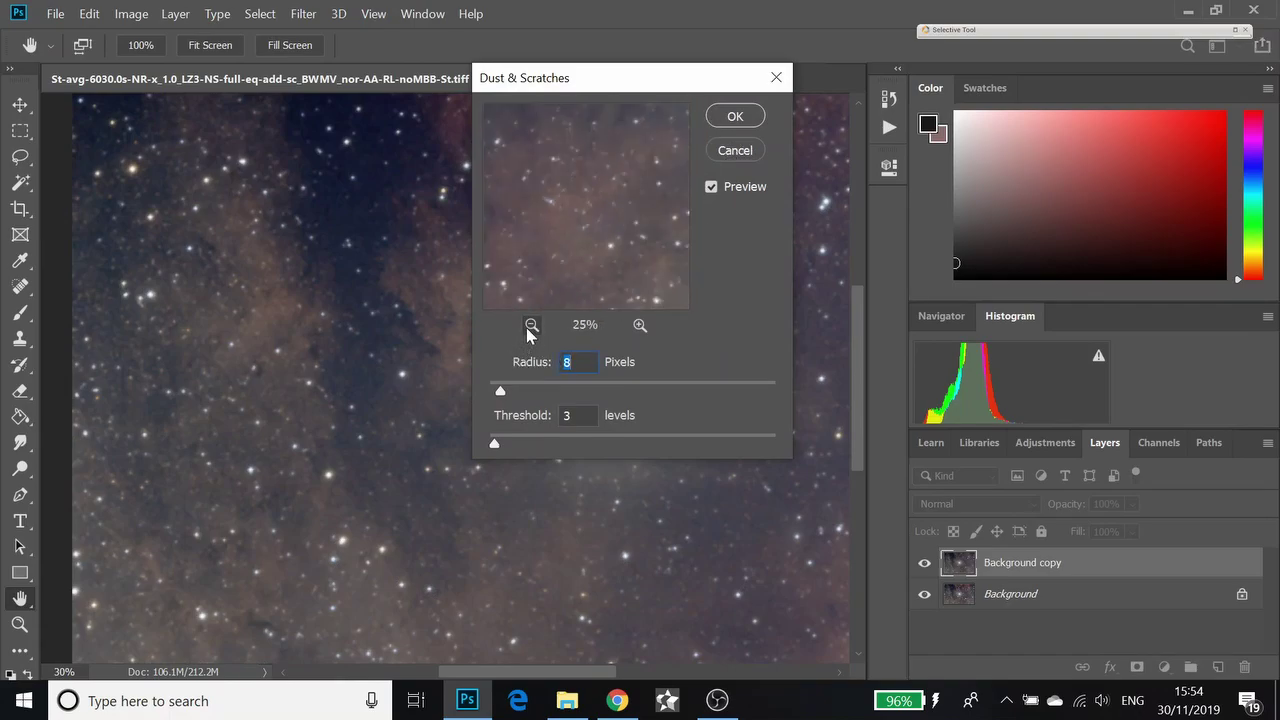
{"action": "left_click", "coordinate": [531, 325]}
{"action": "left_click", "coordinate": [531, 325]}
{"action": "left_click", "coordinate": [531, 325]}
{"action": "left_click", "coordinate": [531, 325]}
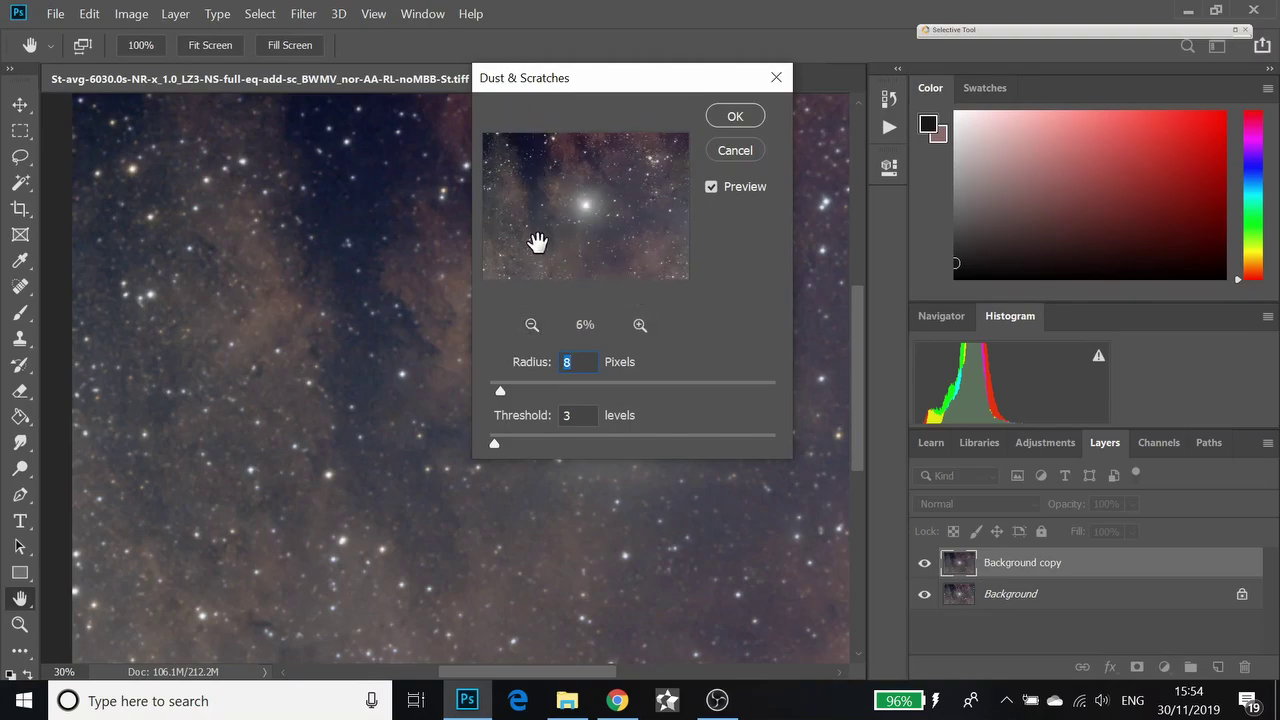
{"action": "left_click", "coordinate": [640, 325]}
{"action": "left_click", "coordinate": [640, 325]}
{"action": "left_click", "coordinate": [640, 325]}
{"action": "left_click", "coordinate": [640, 325]}
{"action": "mouse_move", "coordinate": [609, 243]}
{"action": "left_mouse_down"}
{"action": "mouse_move", "coordinate": [669, 251]}
{"action": "mouse_move", "coordinate": [597, 247]}
{"action": "left_mouse_up"}
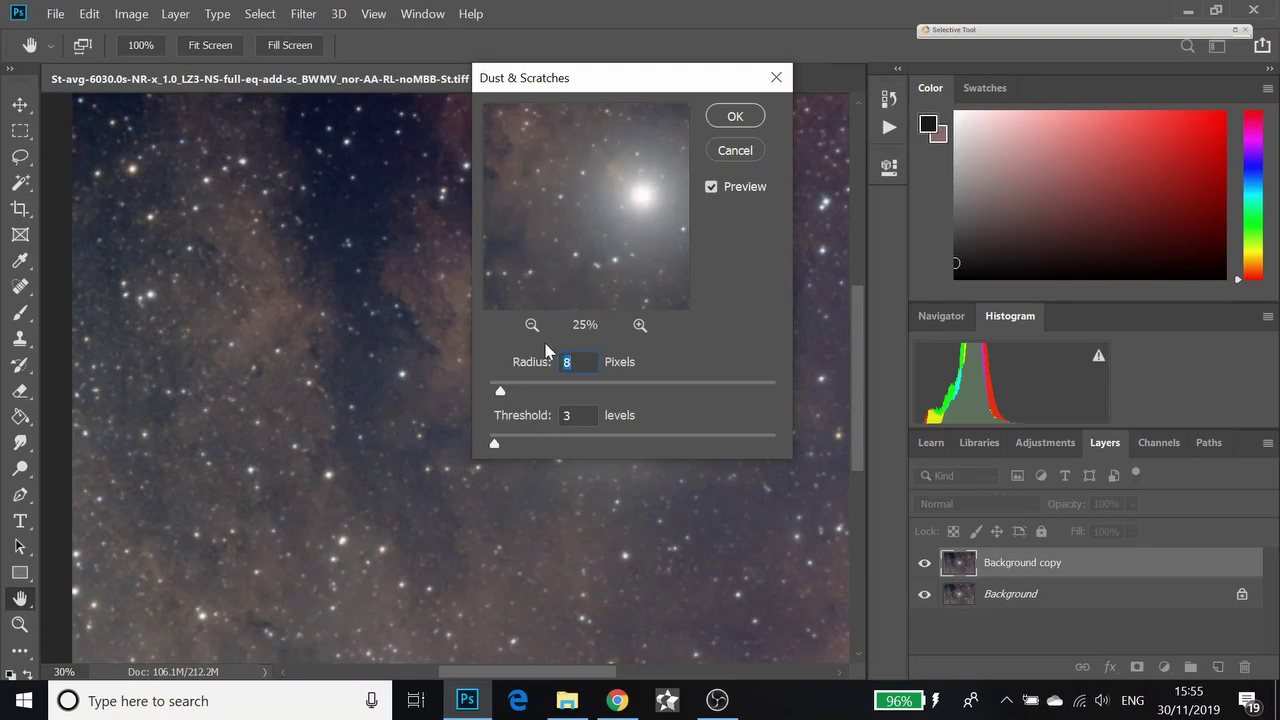
Apply Dust & Scratches to the copy with Radius 7 and Threshold 3
{"action": "left_click_drag", "start_coordinate": [499, 391], "coordinate": [494, 391]}
{"action": "left_click_drag", "start_coordinate": [491, 395], "coordinate": [508, 398]}
{"action": "key", "text": "BackSpace"}
{"action": "type", "text": "7c"}
{"action": "left_click", "coordinate": [716, 117]}
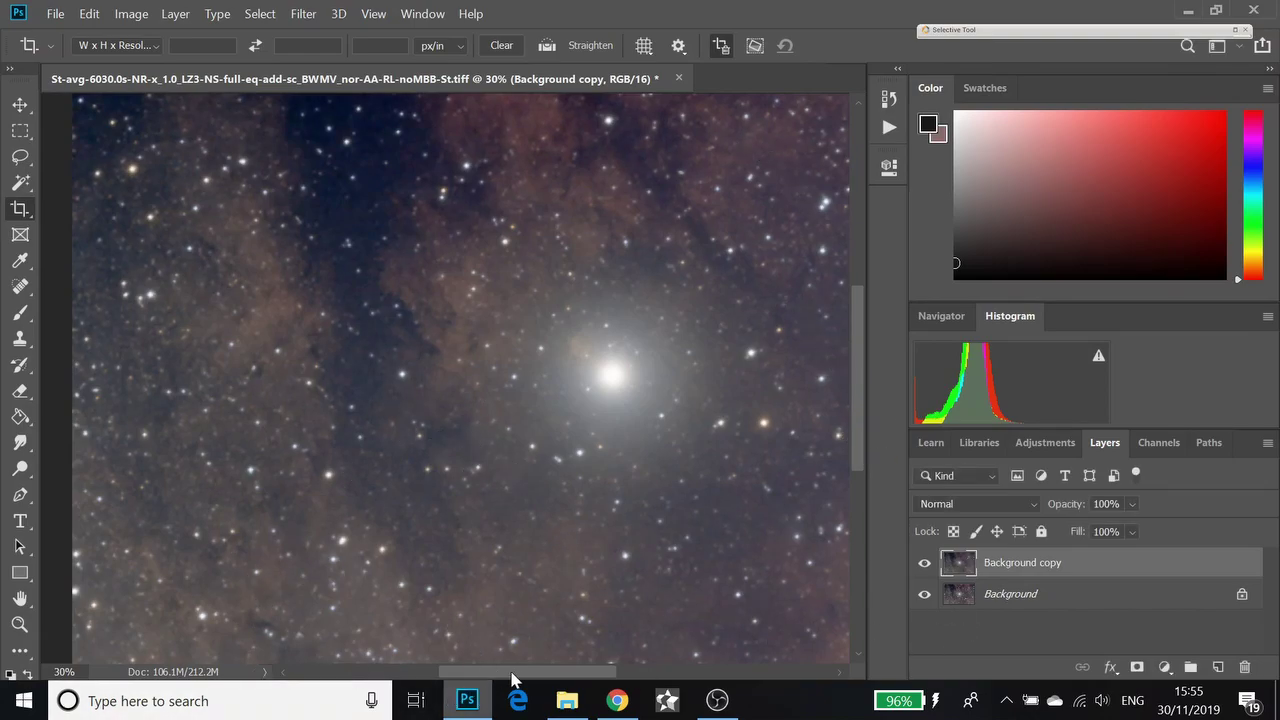
Hide and re-show the Background copy to compare it with the original
{"action": "mouse_move", "coordinate": [516, 673]}
{"action": "left_mouse_down"}
{"action": "mouse_move", "coordinate": [610, 690]}
{"action": "mouse_move", "coordinate": [512, 686]}
{"action": "left_mouse_up"}
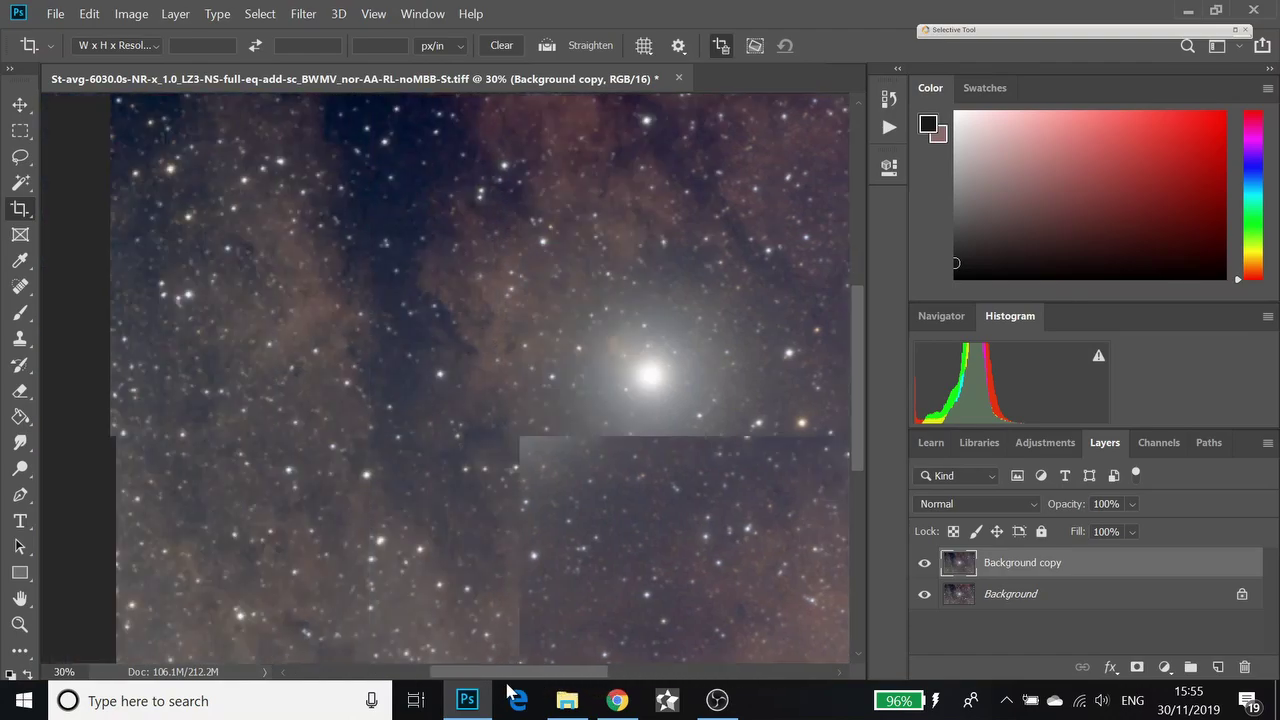
{"action": "left_click", "coordinate": [925, 566]}
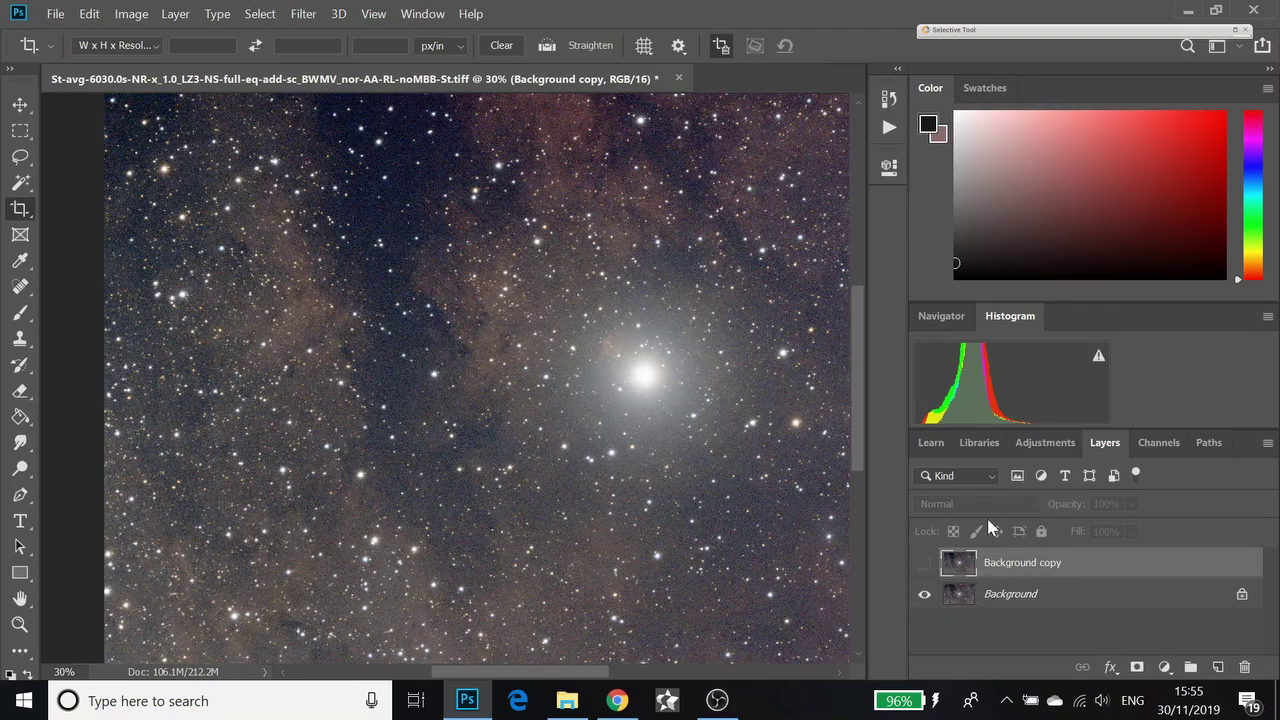
{"action": "left_click", "coordinate": [924, 566]}
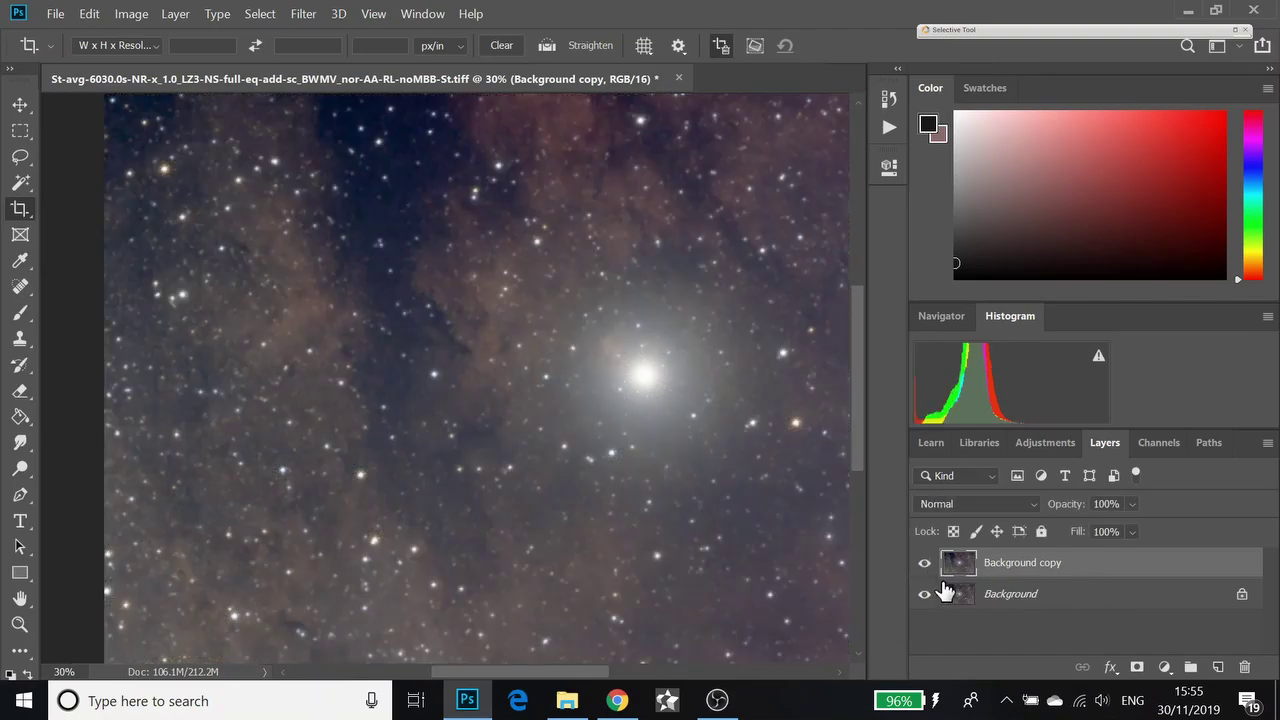
Lower the Background copy's opacity to about 45% and merge it down into Background
{"action": "left_click", "coordinate": [1133, 506]}
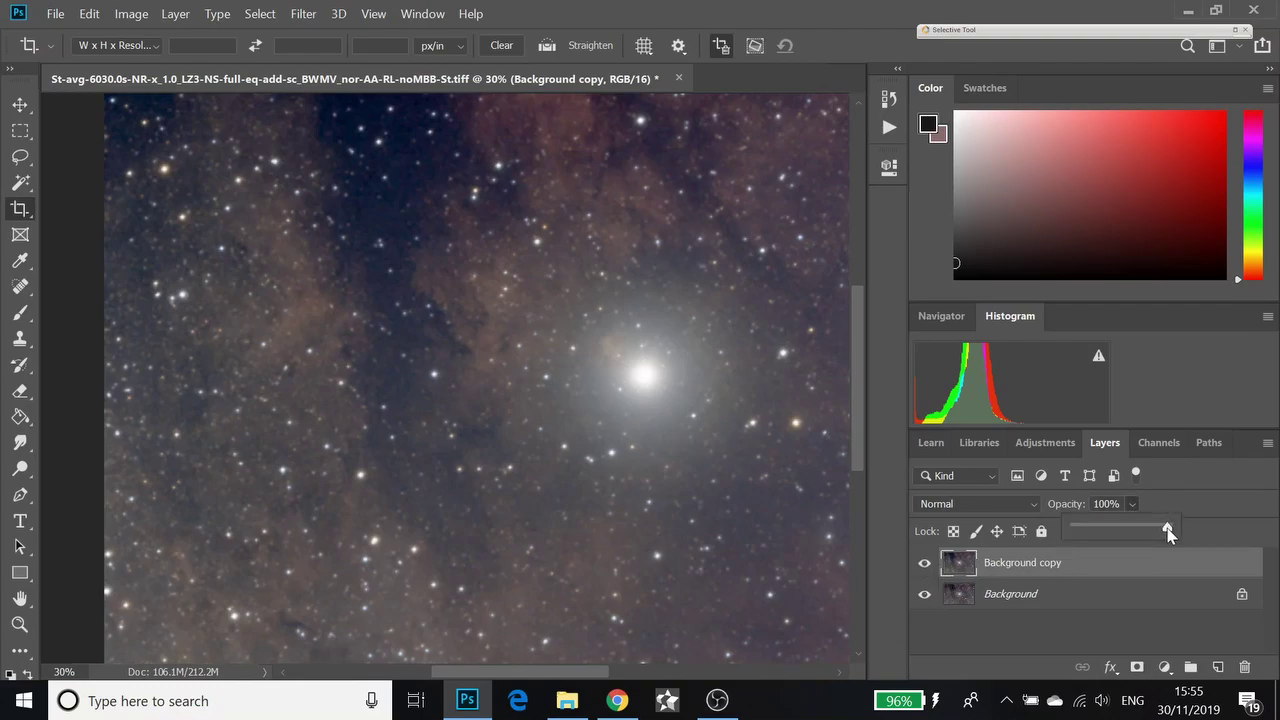
{"action": "left_click_drag", "start_coordinate": [1163, 535], "coordinate": [1154, 535]}
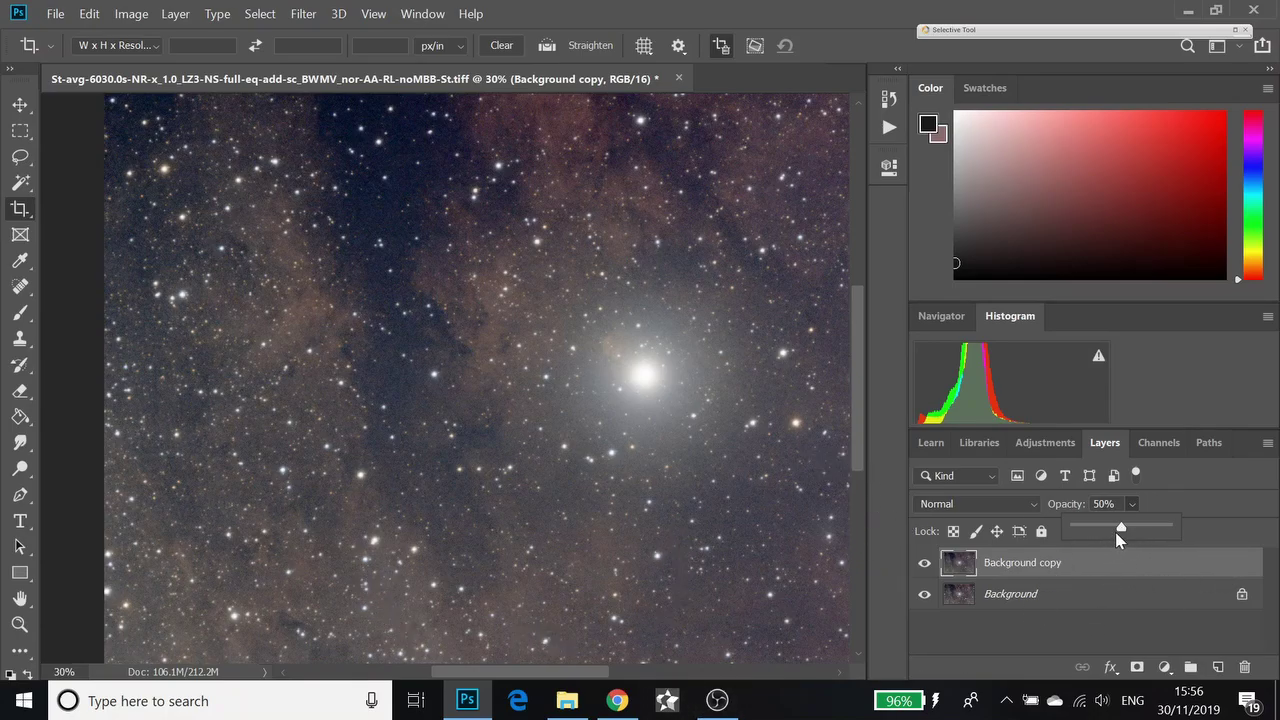
{"action": "left_click_drag", "start_coordinate": [1122, 530], "coordinate": [1117, 536]}
{"action": "right_click", "coordinate": [1142, 568]}
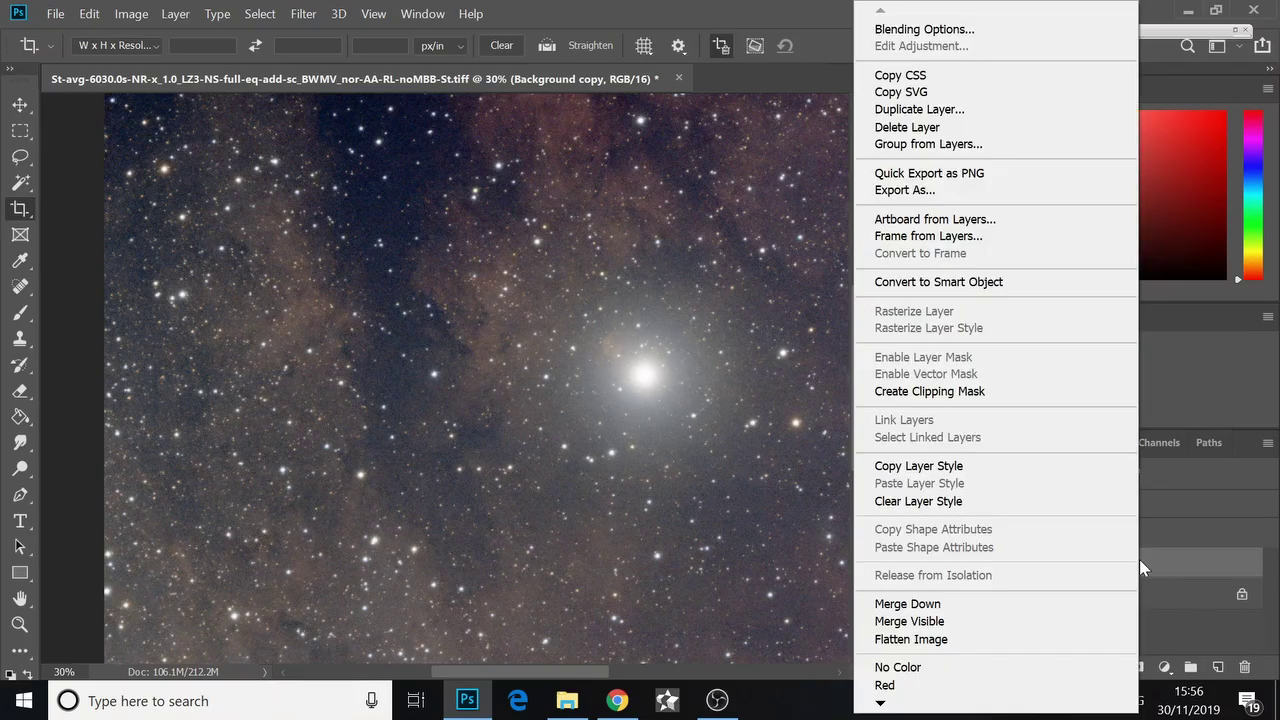
{"action": "left_click", "coordinate": [965, 603]}
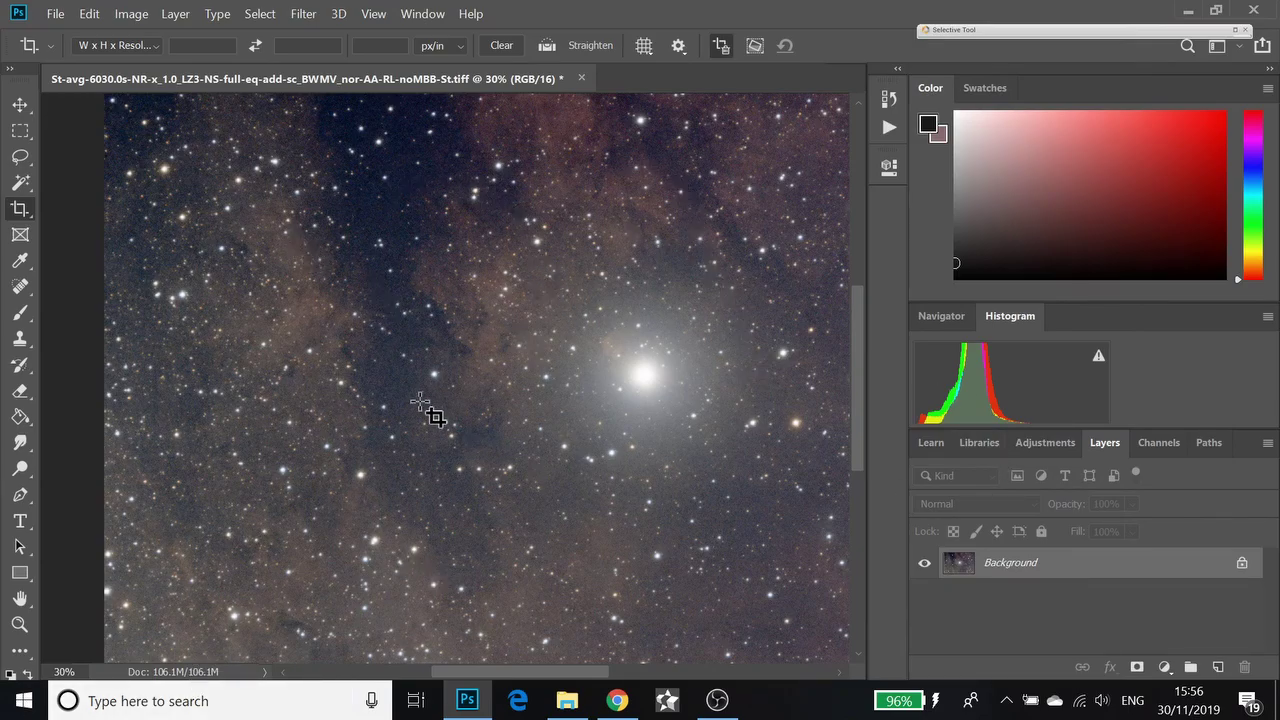
{"action": "mouse_move", "coordinate": [510, 676]}
{"action": "left_mouse_down"}
{"action": "mouse_move", "coordinate": [622, 679]}
{"action": "mouse_move", "coordinate": [521, 688]}
{"action": "left_mouse_up"}
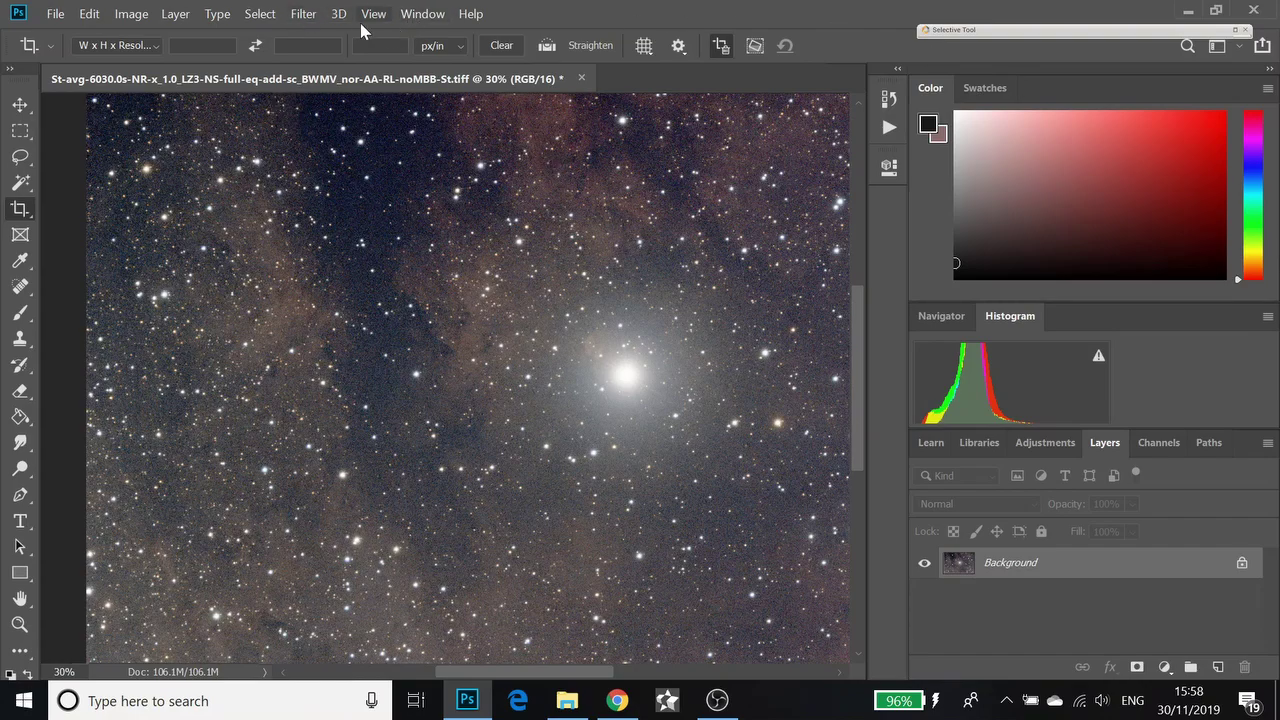
Launch the Camera Raw Filter on the flattened star field and maximize its window
{"action": "left_click", "coordinate": [305, 16]}
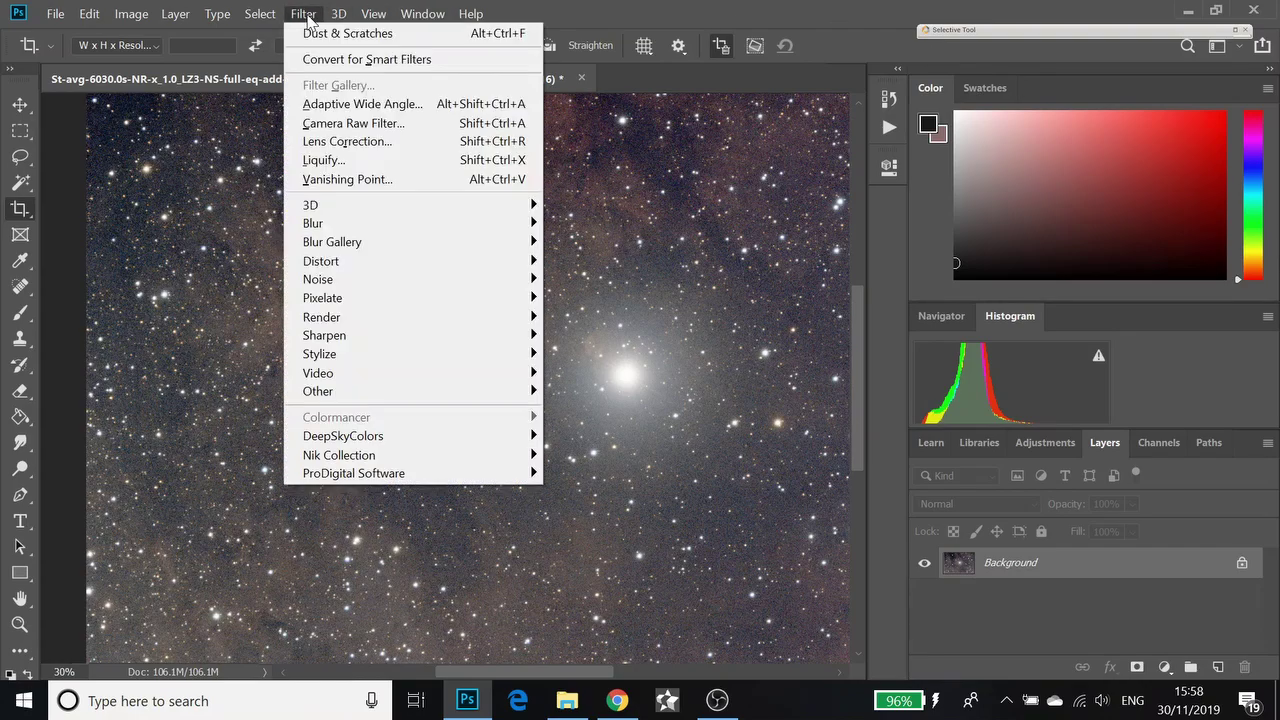
{"action": "left_click", "coordinate": [317, 128]}
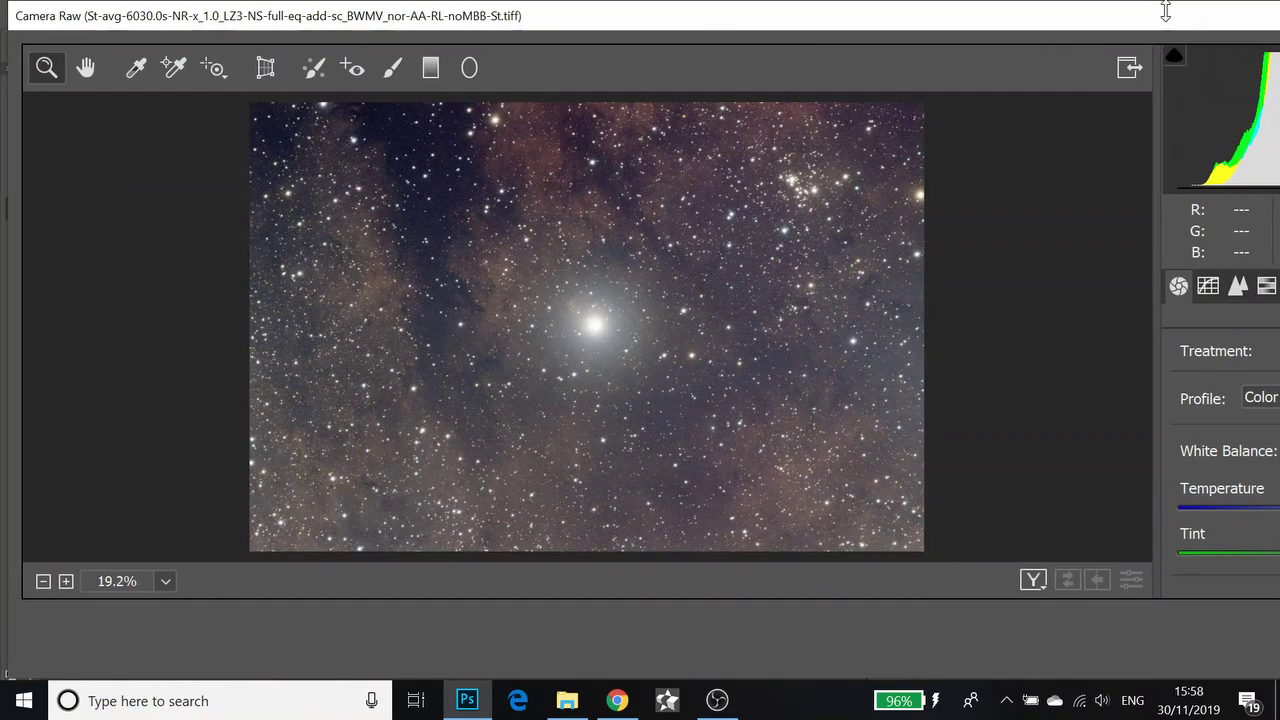
{"action": "left_click_drag", "start_coordinate": [1180, 25], "coordinate": [928, 57]}
{"action": "left_click_drag", "start_coordinate": [1106, 48], "coordinate": [880, 46]}
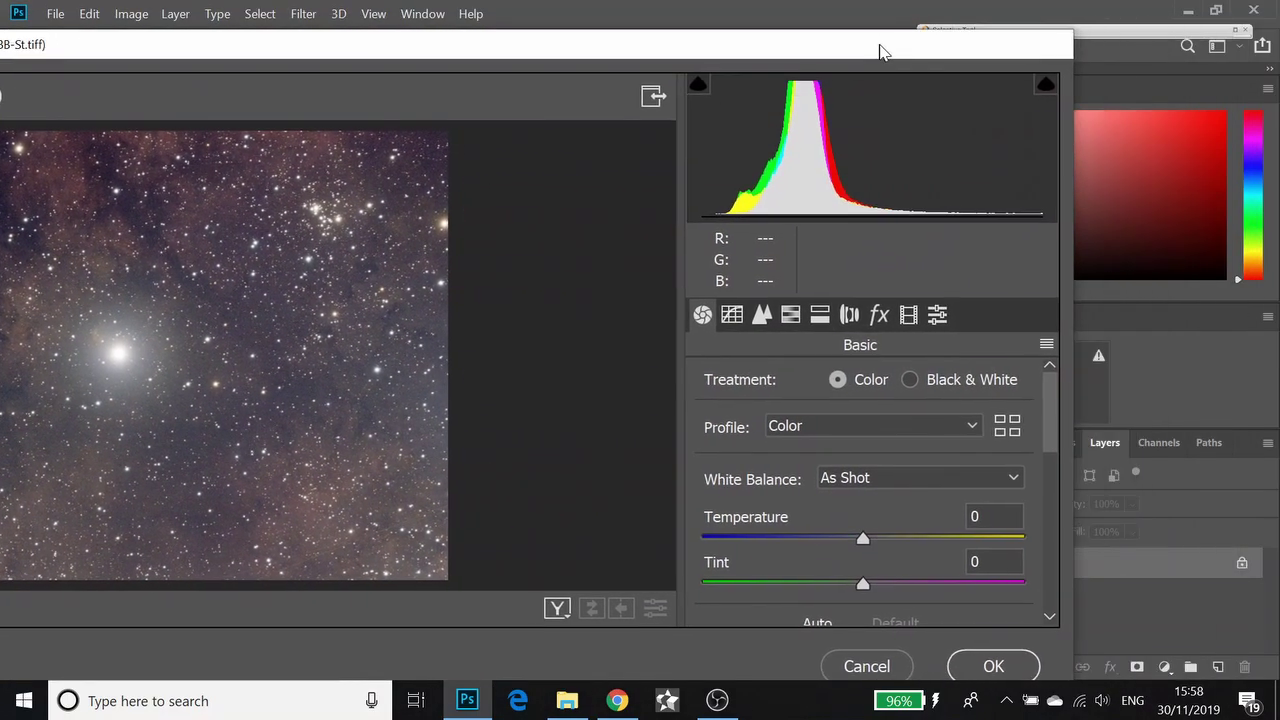
{"action": "left_click_drag", "start_coordinate": [1075, 416], "coordinate": [790, 400]}
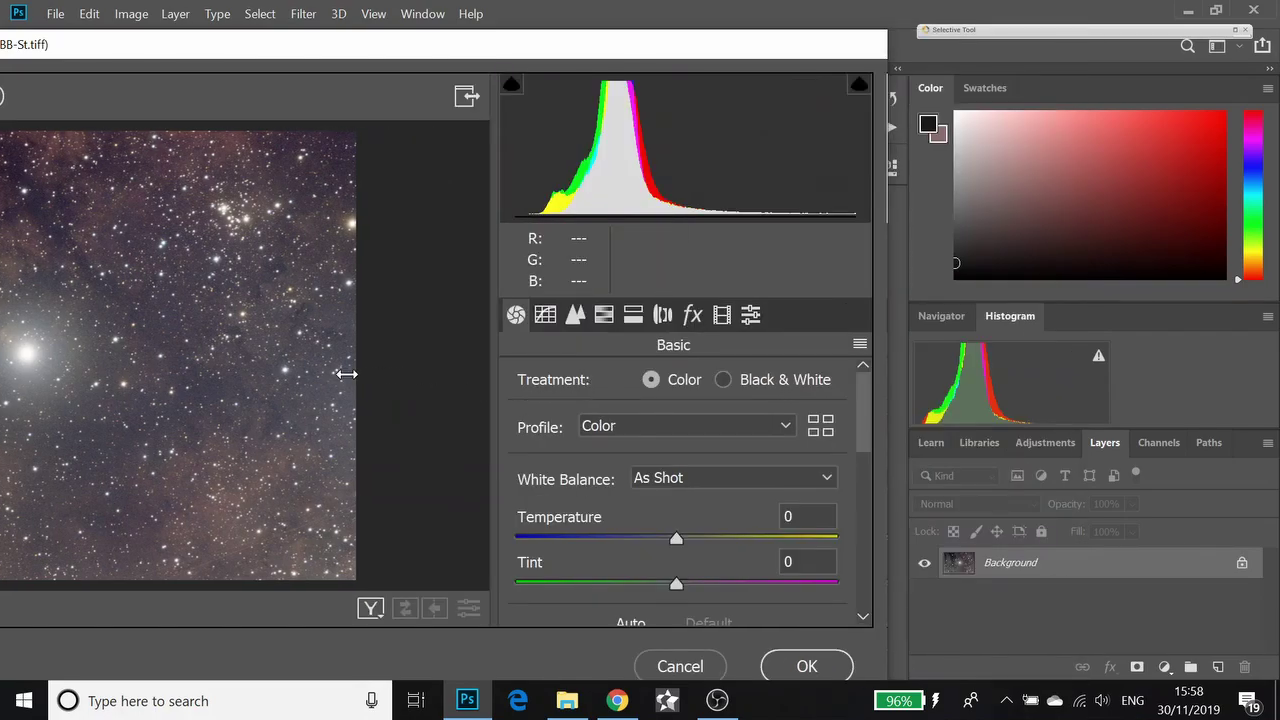
{"action": "double_click", "coordinate": [279, 48]}
{"action": "left_click_drag", "start_coordinate": [688, 44], "coordinate": [673, 36]}
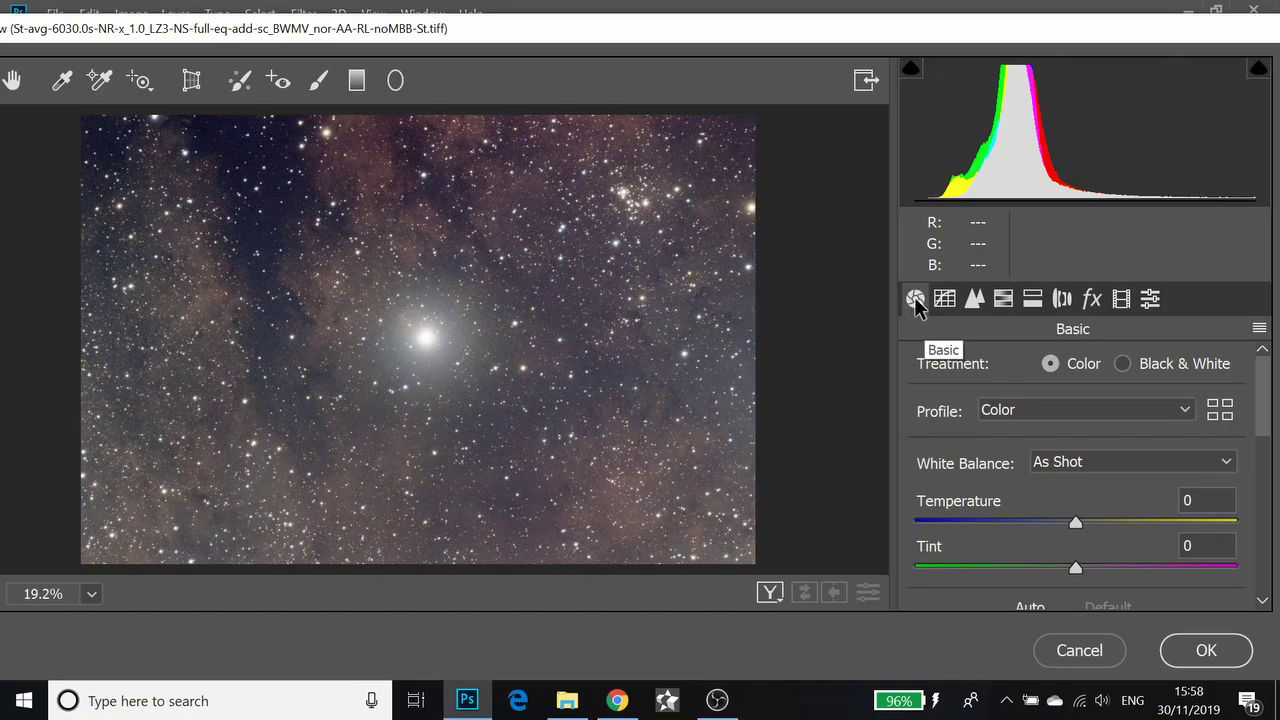
Open the Detail panel and frame a dark nebula region in the Camera Raw preview
{"action": "left_click", "coordinate": [970, 300]}
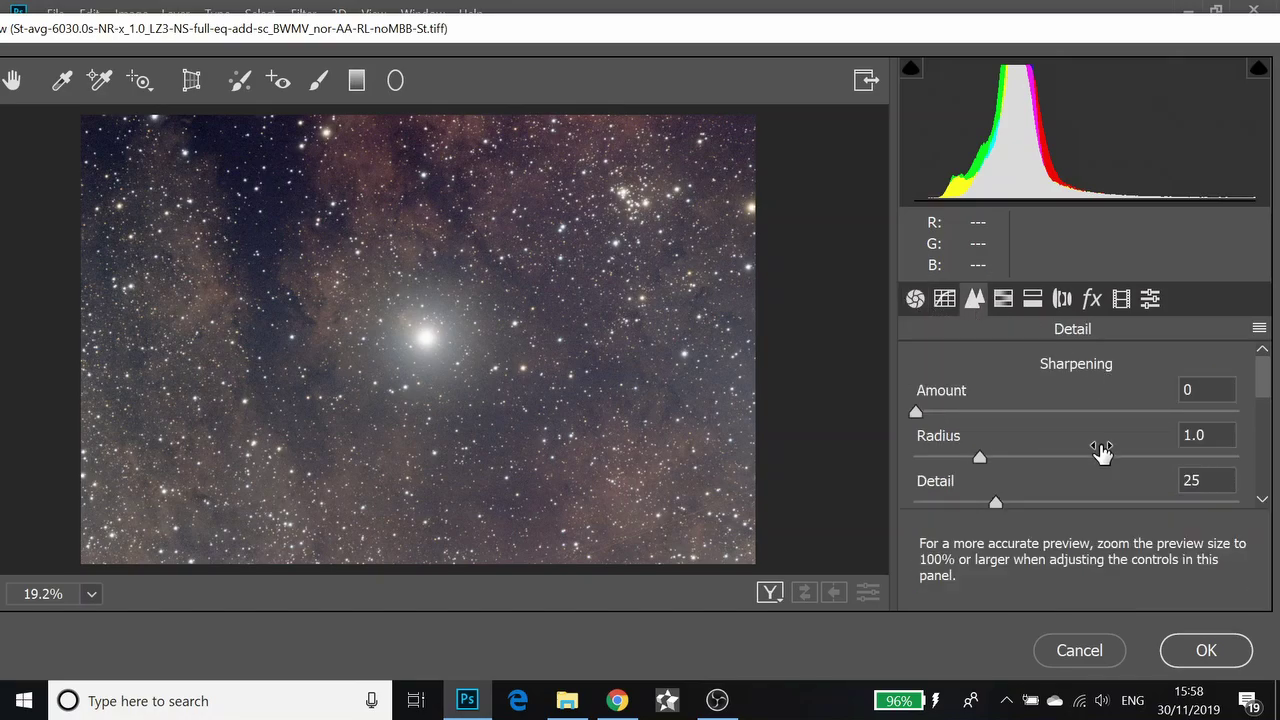
{"action": "left_click", "coordinate": [80, 596]}
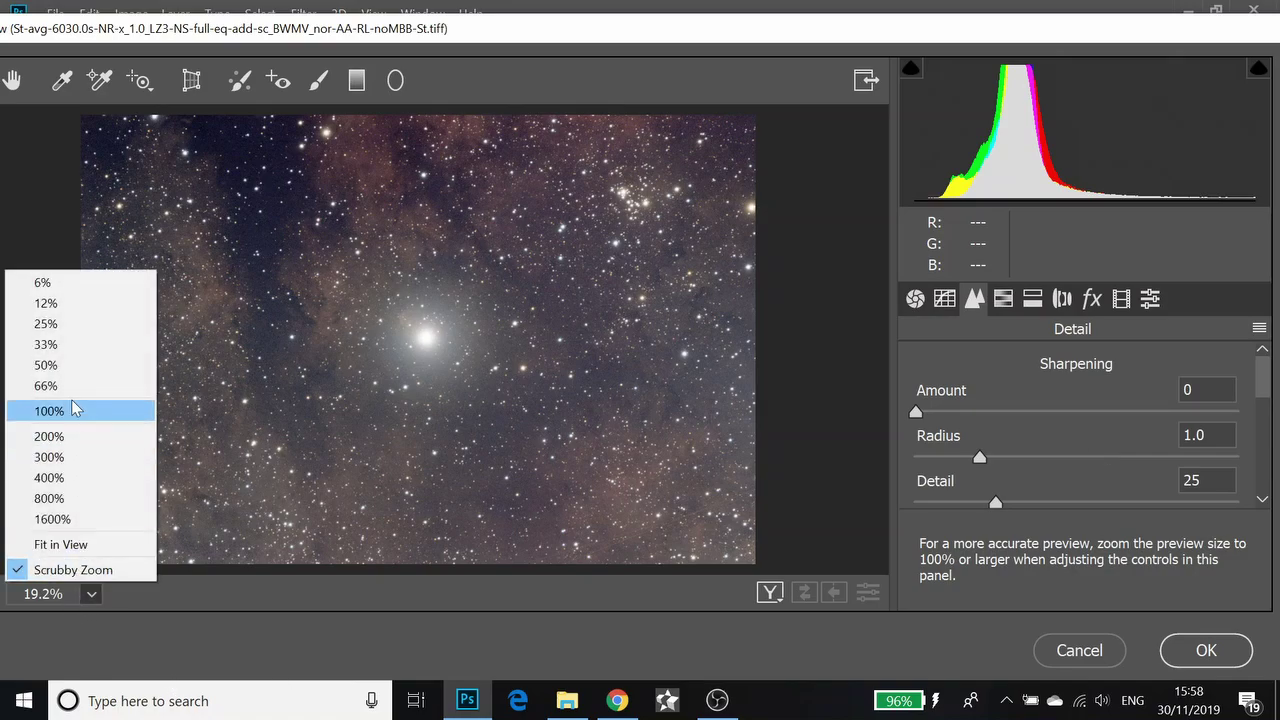
{"action": "left_click", "coordinate": [75, 437]}
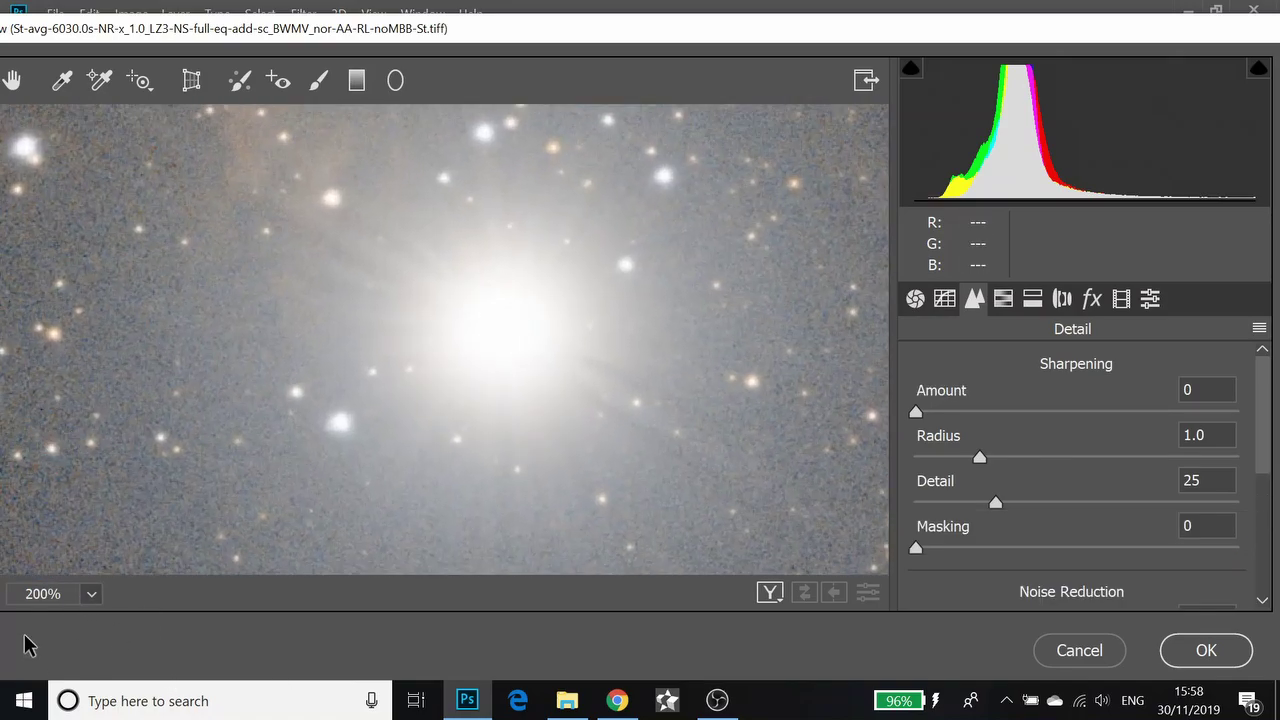
{"action": "left_click", "coordinate": [80, 596]}
{"action": "left_click", "coordinate": [77, 410]}
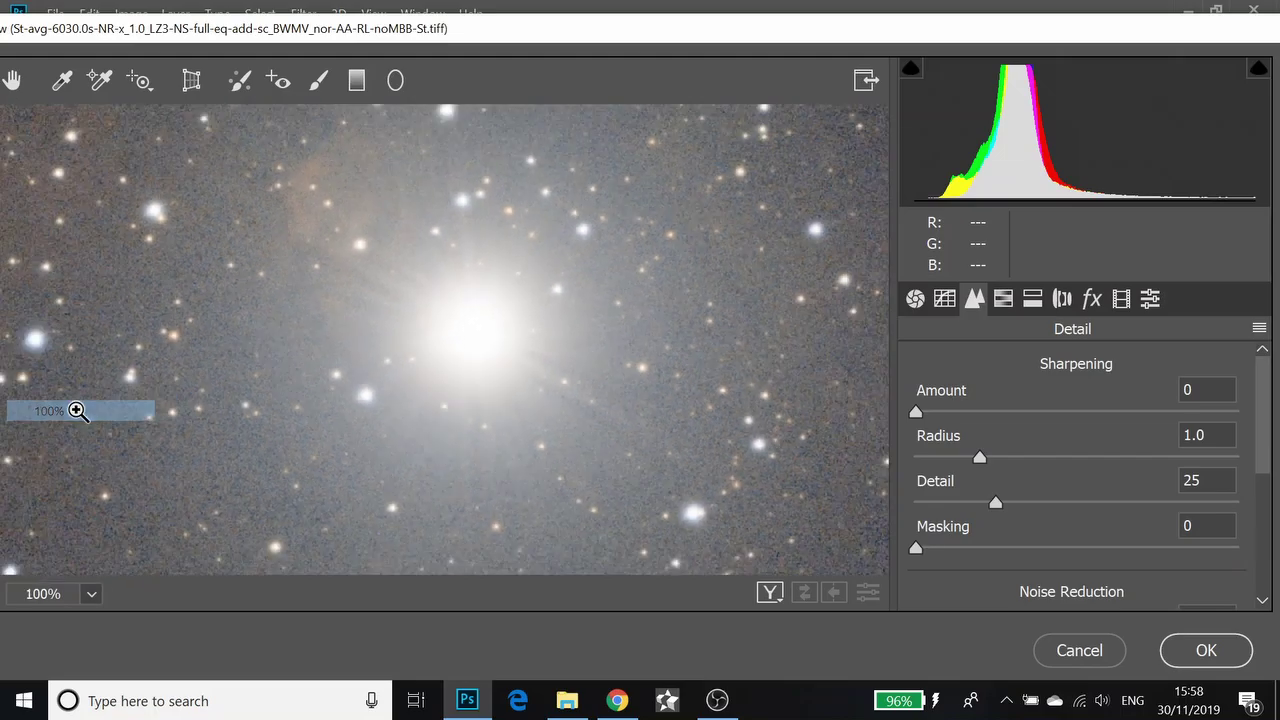
{"action": "left_click_drag", "start_coordinate": [371, 391], "coordinate": [371, 350]}
{"action": "key", "text": "ctrl+0"}
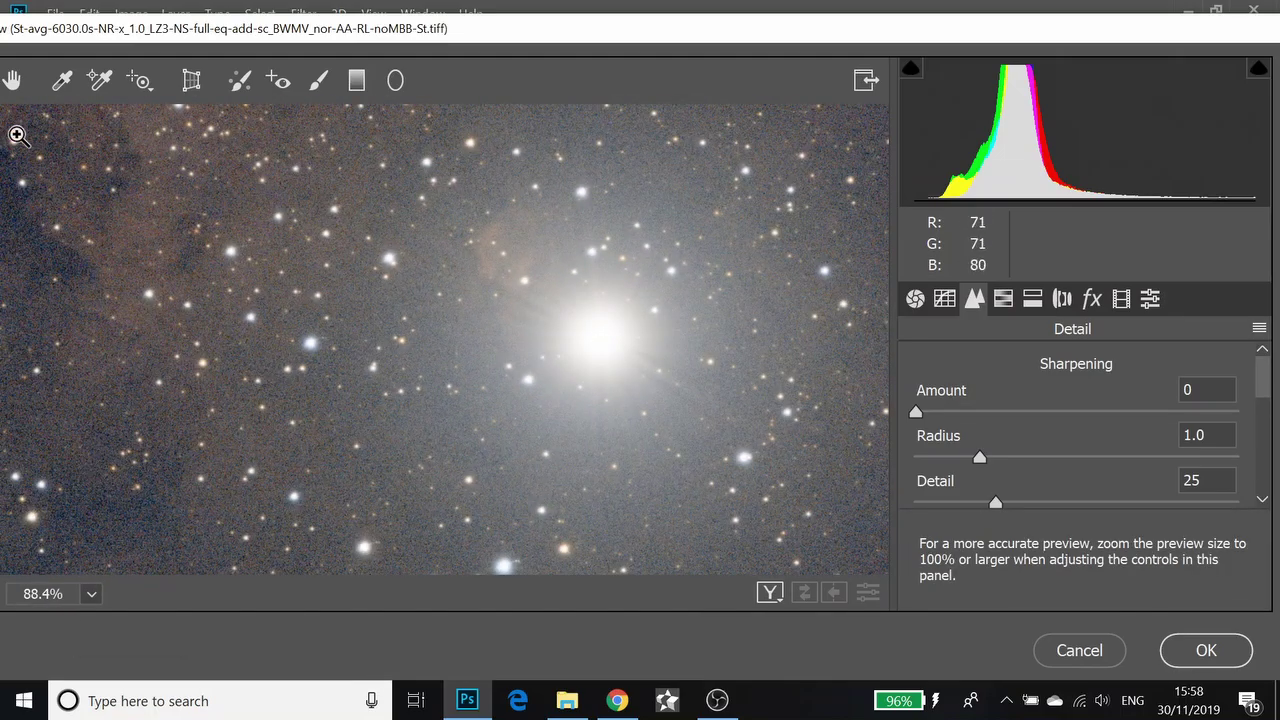
{"action": "left_click", "coordinate": [10, 80]}
{"action": "left_click_drag", "start_coordinate": [277, 251], "coordinate": [549, 252]}
{"action": "left_click_drag", "start_coordinate": [432, 257], "coordinate": [386, 323]}
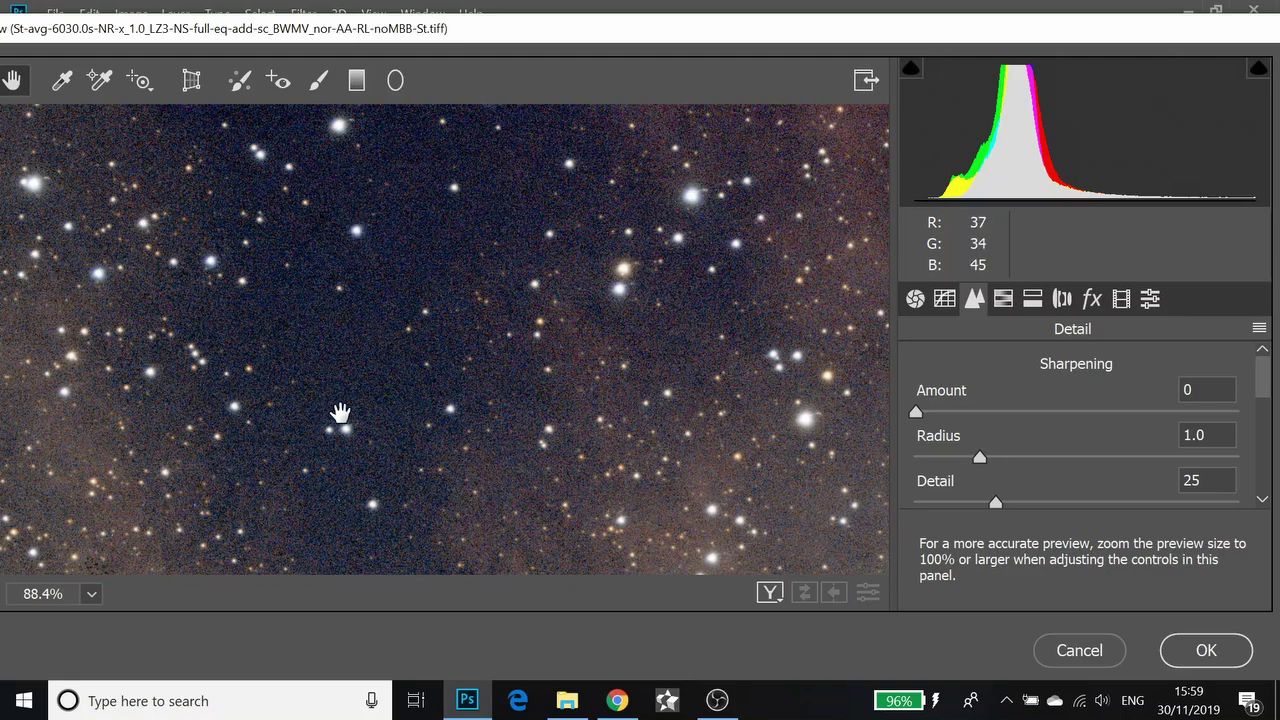
{"action": "scroll", "coordinate": [1123, 420], "scroll_direction": "down", "scroll_amount": 1}
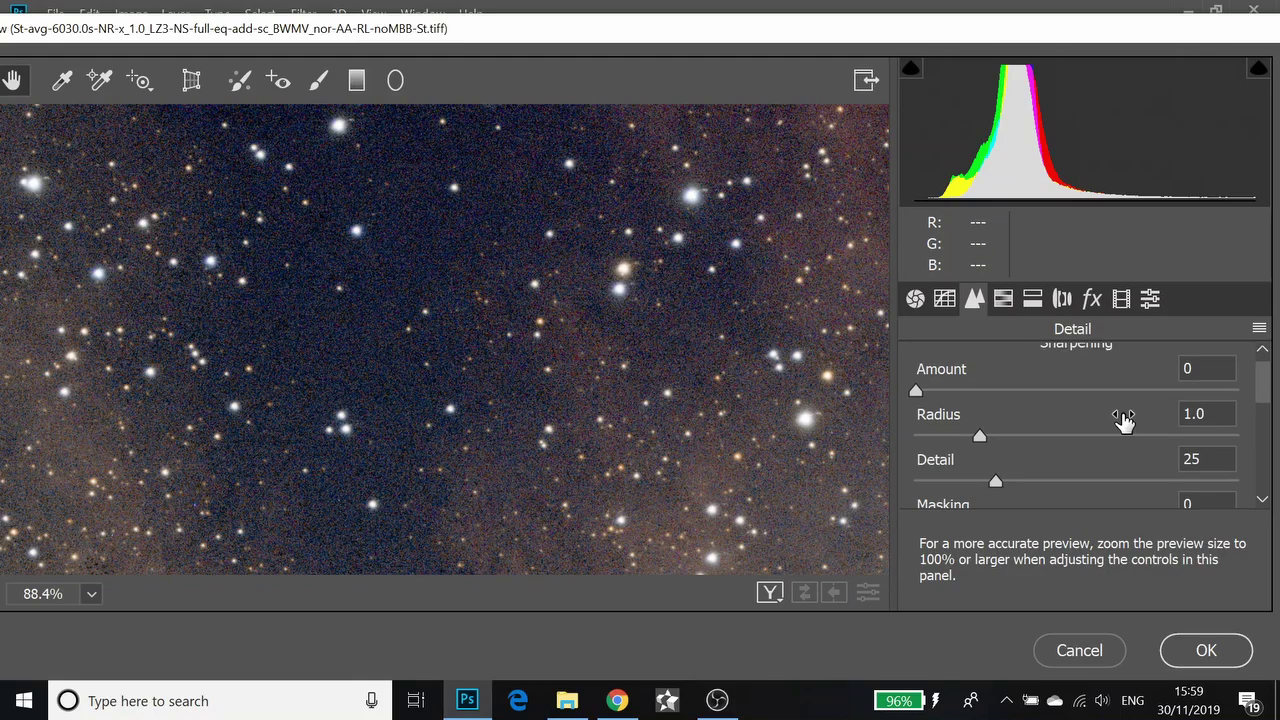
{"action": "scroll", "coordinate": [1123, 420], "scroll_direction": "down", "scroll_amount": 5}
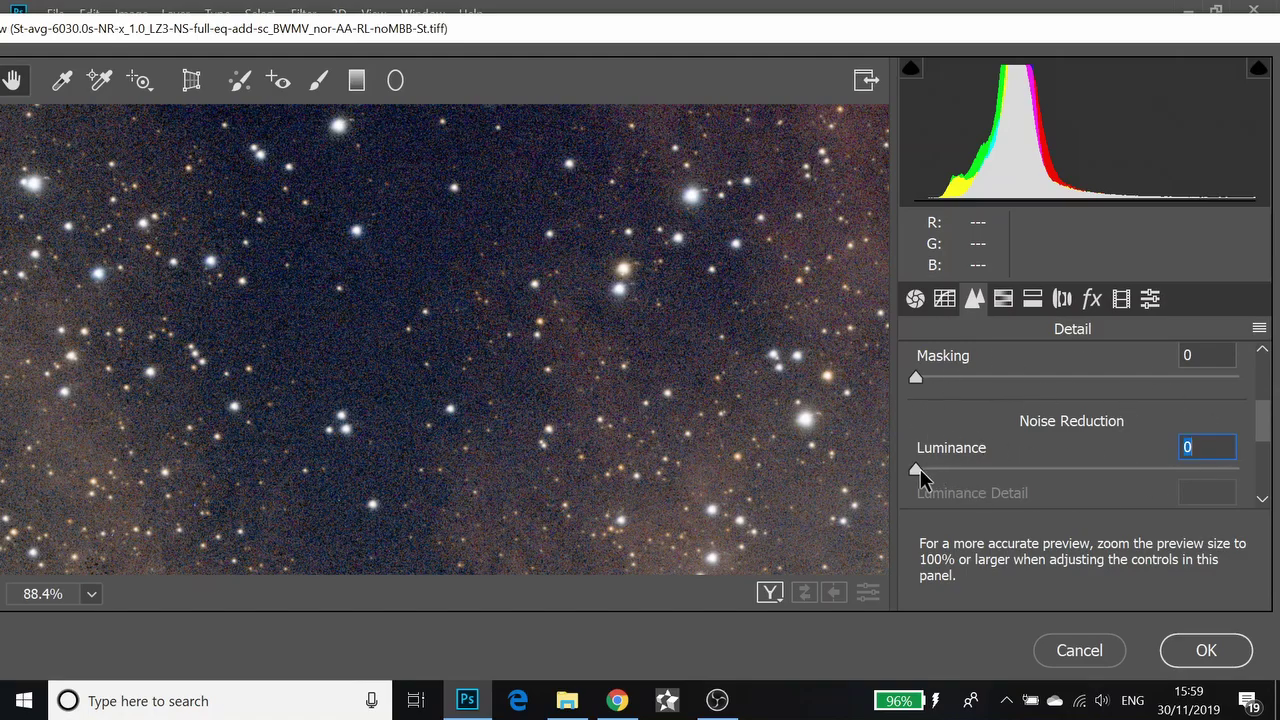
Turn on luminance noise reduction and compare color noise reduction at 79, off, then 50
{"action": "left_click_drag", "start_coordinate": [919, 467], "coordinate": [1008, 476]}
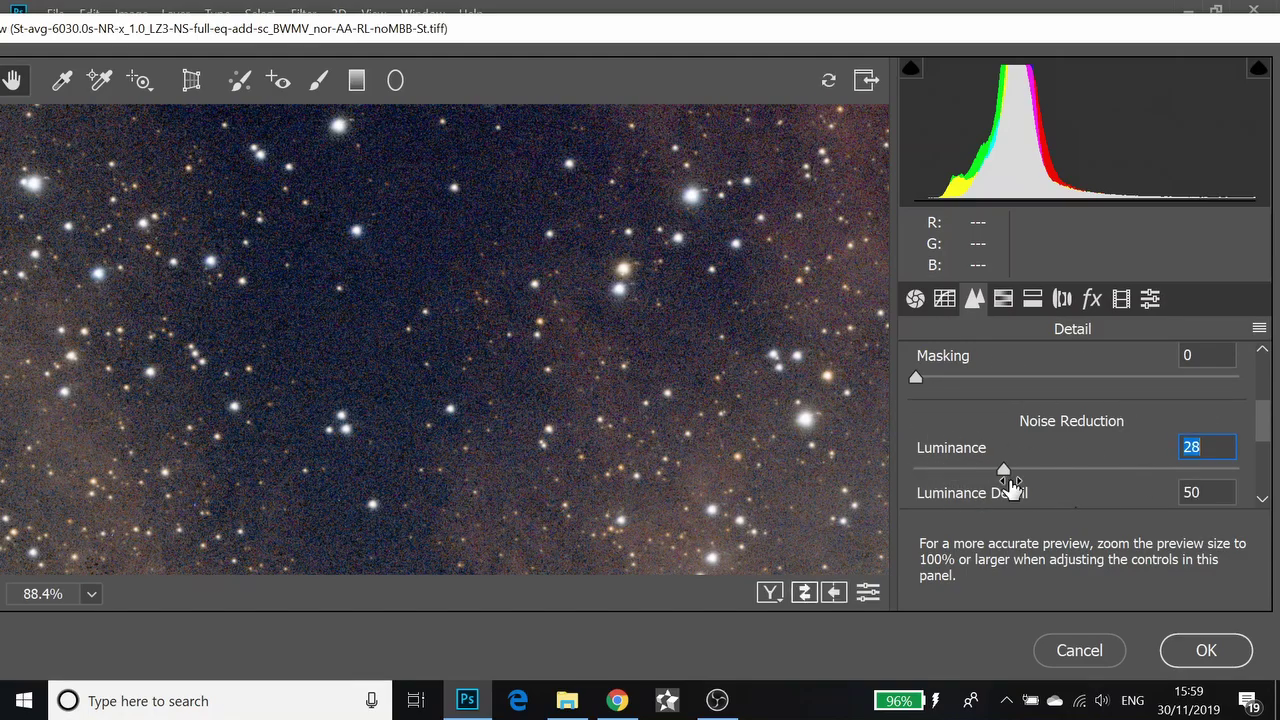
{"action": "scroll", "coordinate": [1075, 478], "scroll_direction": "down", "scroll_amount": 1}
{"action": "scroll", "coordinate": [1075, 478], "scroll_direction": "down", "scroll_amount": 1}
{"action": "left_click_drag", "start_coordinate": [917, 477], "coordinate": [1045, 496]}
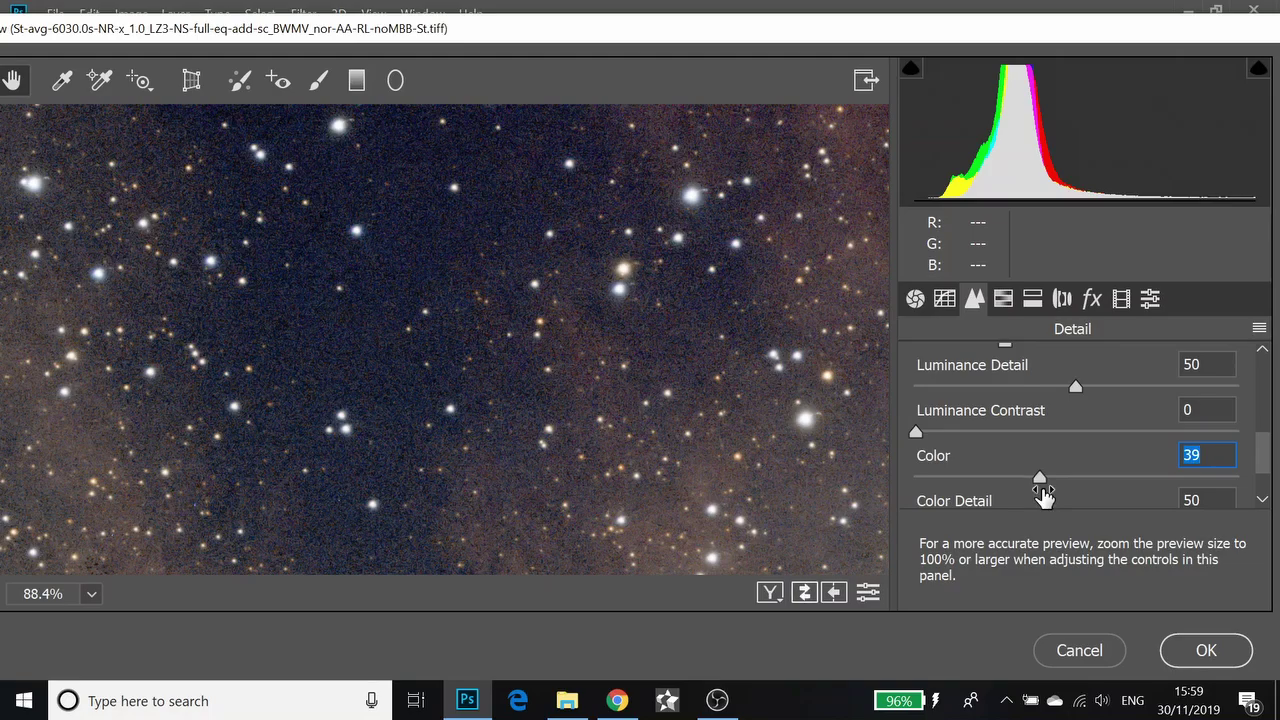
{"action": "left_click", "coordinate": [1043, 495]}
{"action": "left_click_drag", "start_coordinate": [1043, 480], "coordinate": [1240, 485]}
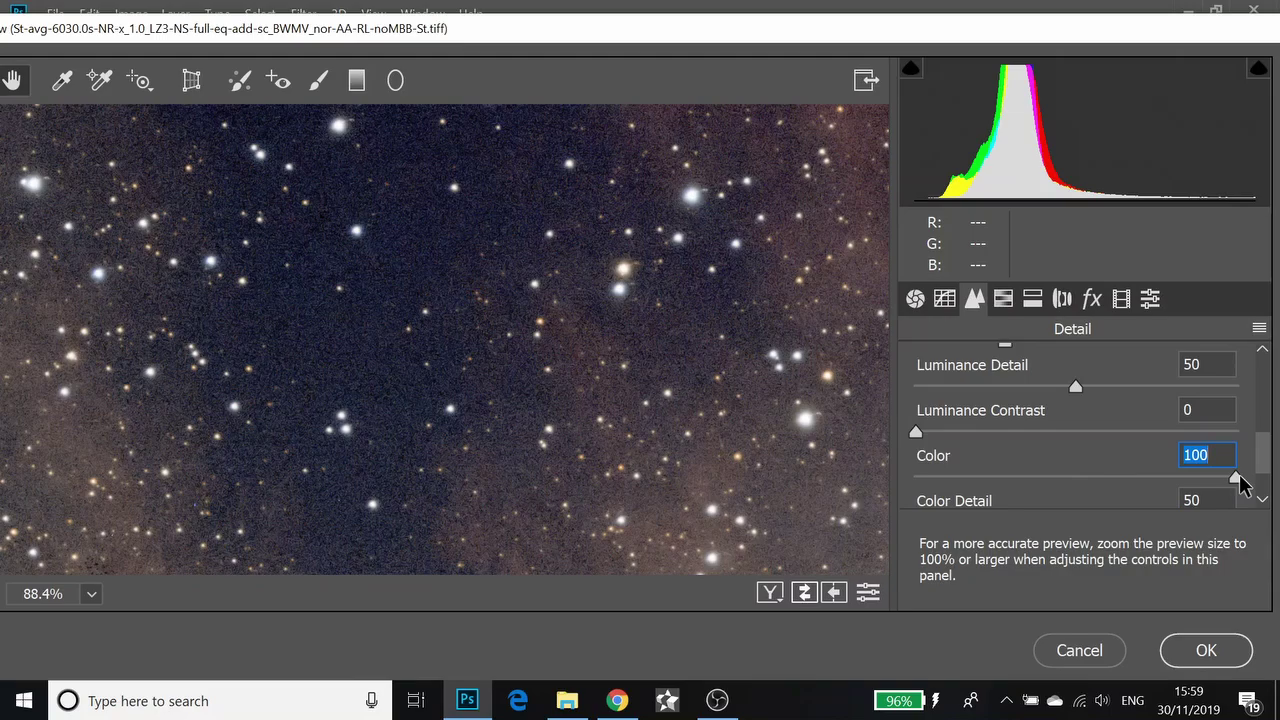
{"action": "scroll", "coordinate": [1026, 410], "scroll_direction": "up", "scroll_amount": 1}
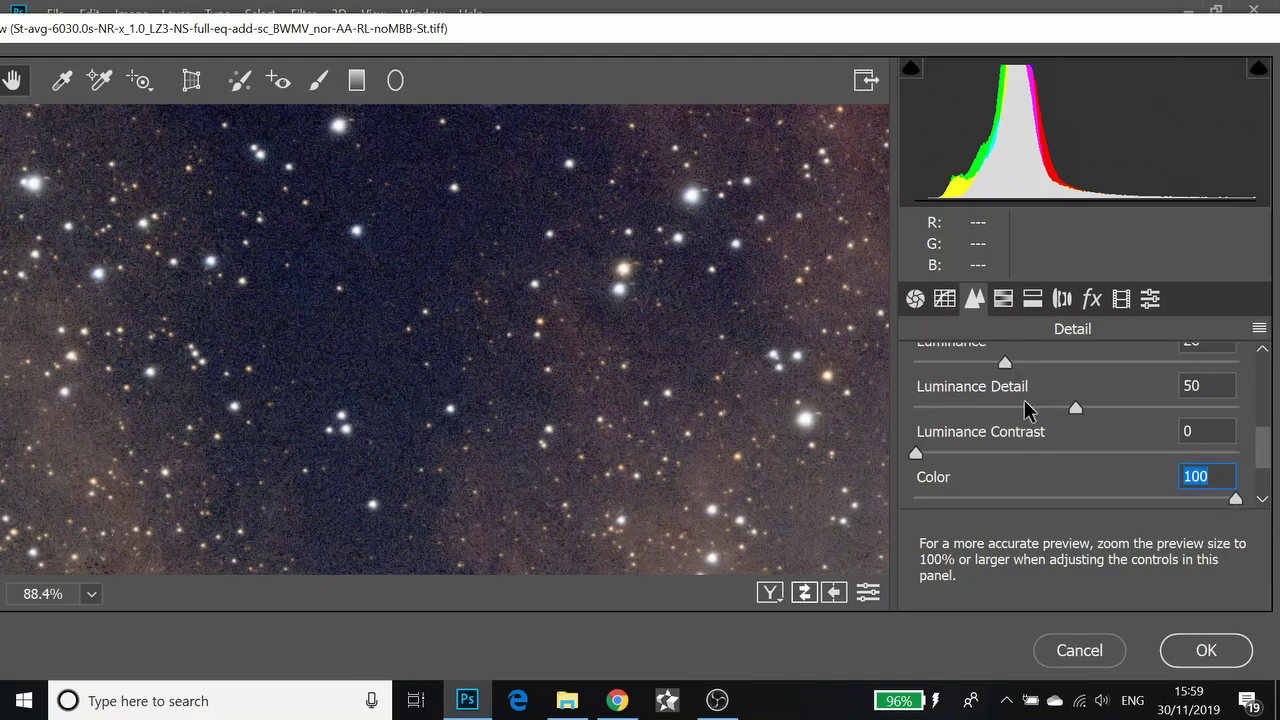
{"action": "scroll", "coordinate": [1120, 475], "scroll_direction": "down", "scroll_amount": 3}
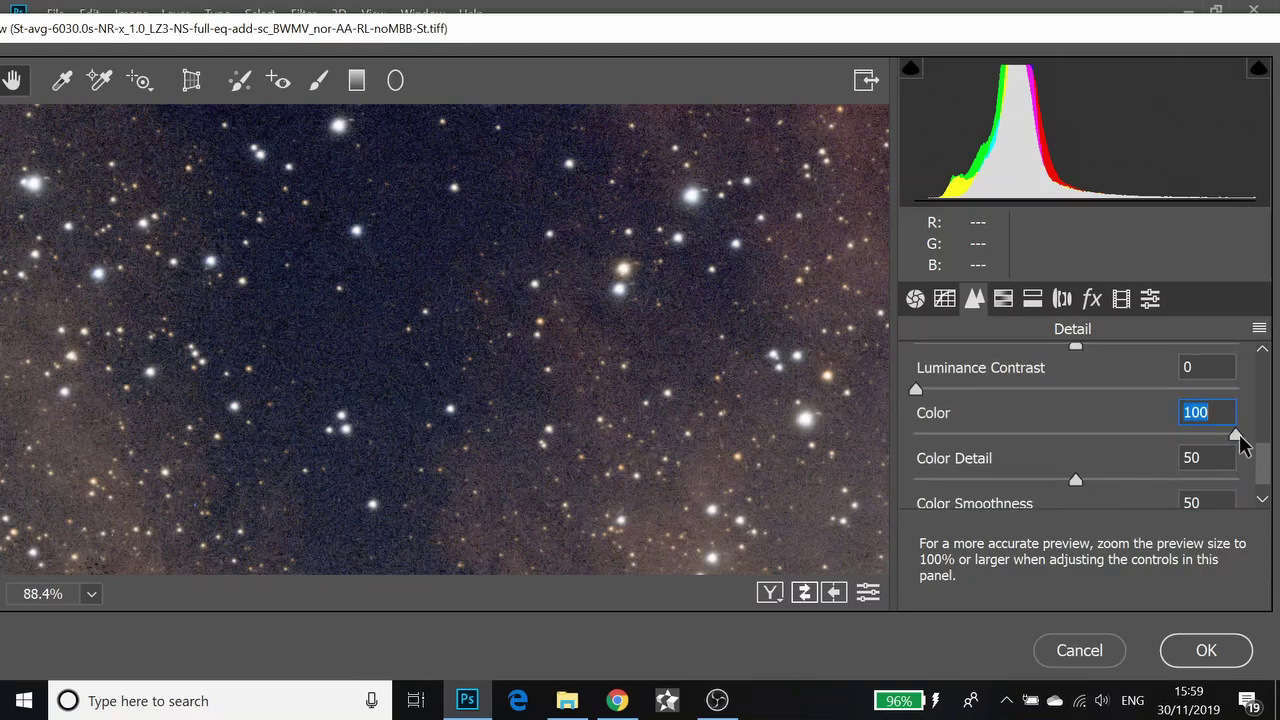
{"action": "left_click_drag", "start_coordinate": [1238, 440], "coordinate": [900, 437]}
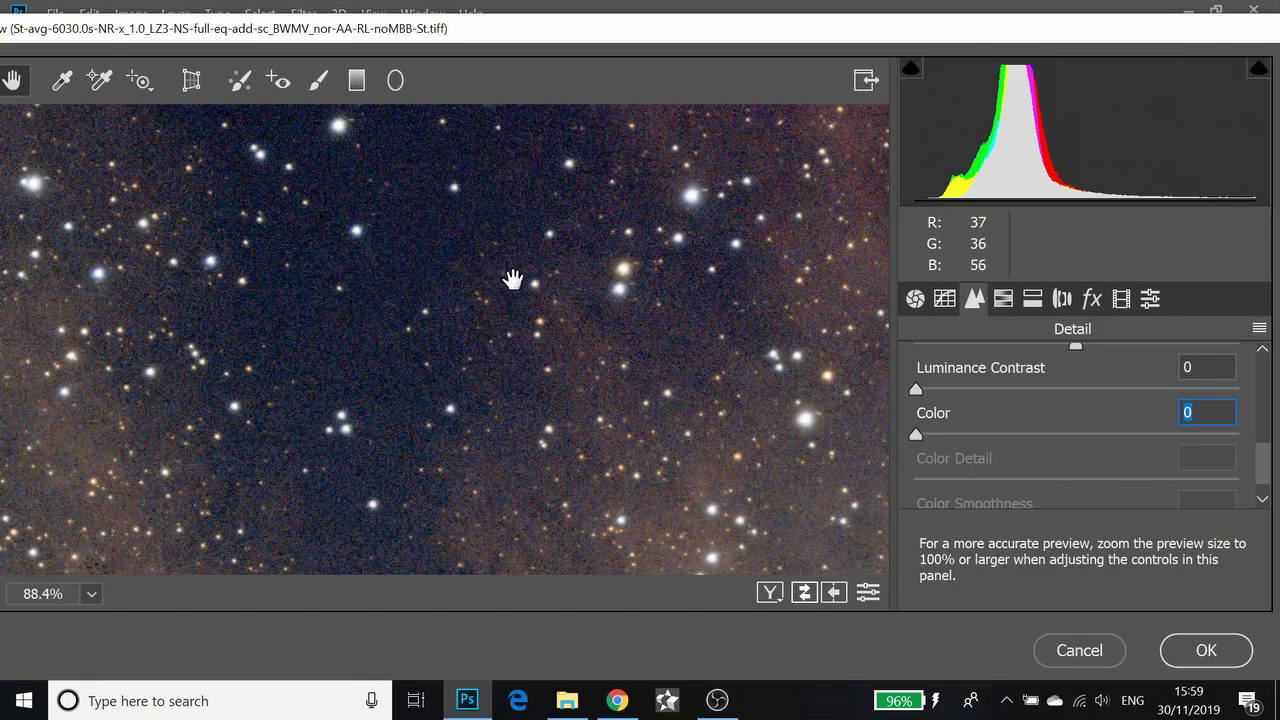
{"action": "left_click_drag", "start_coordinate": [916, 436], "coordinate": [1076, 457]}
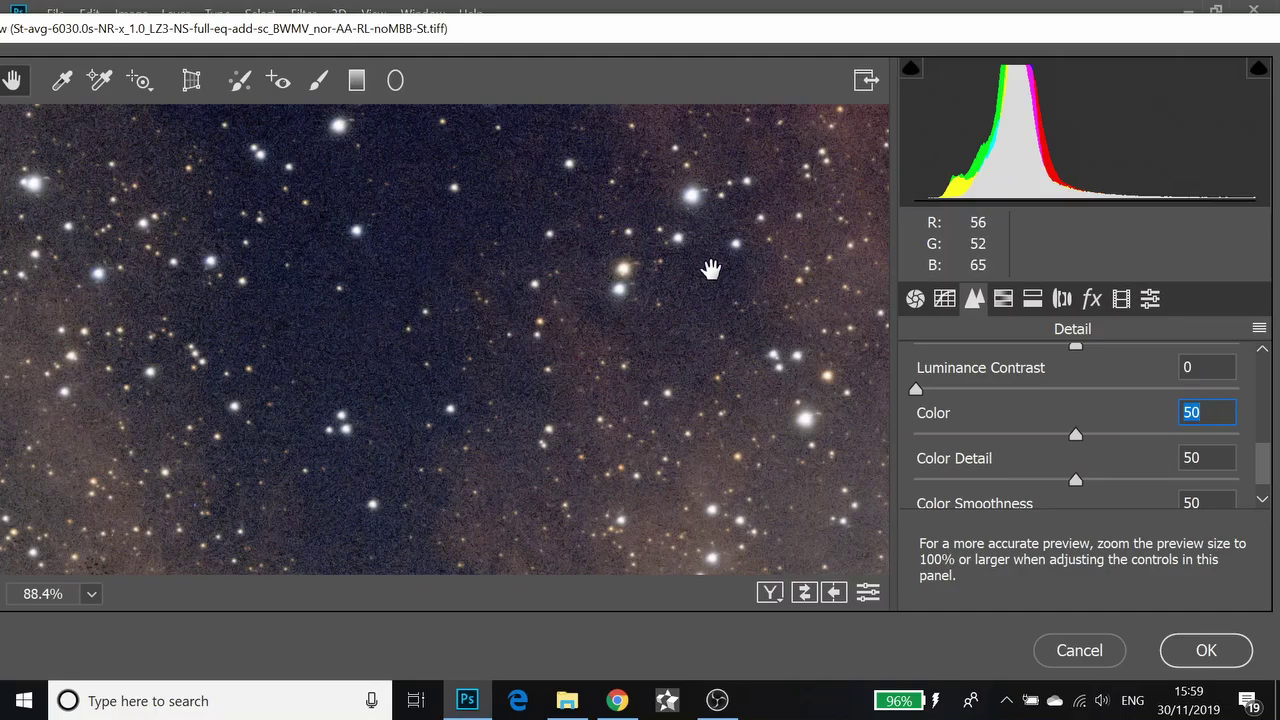
Push luminance noise reduction higher, then settle it at 65
{"action": "scroll", "coordinate": [1013, 413], "scroll_direction": "up", "scroll_amount": 1}
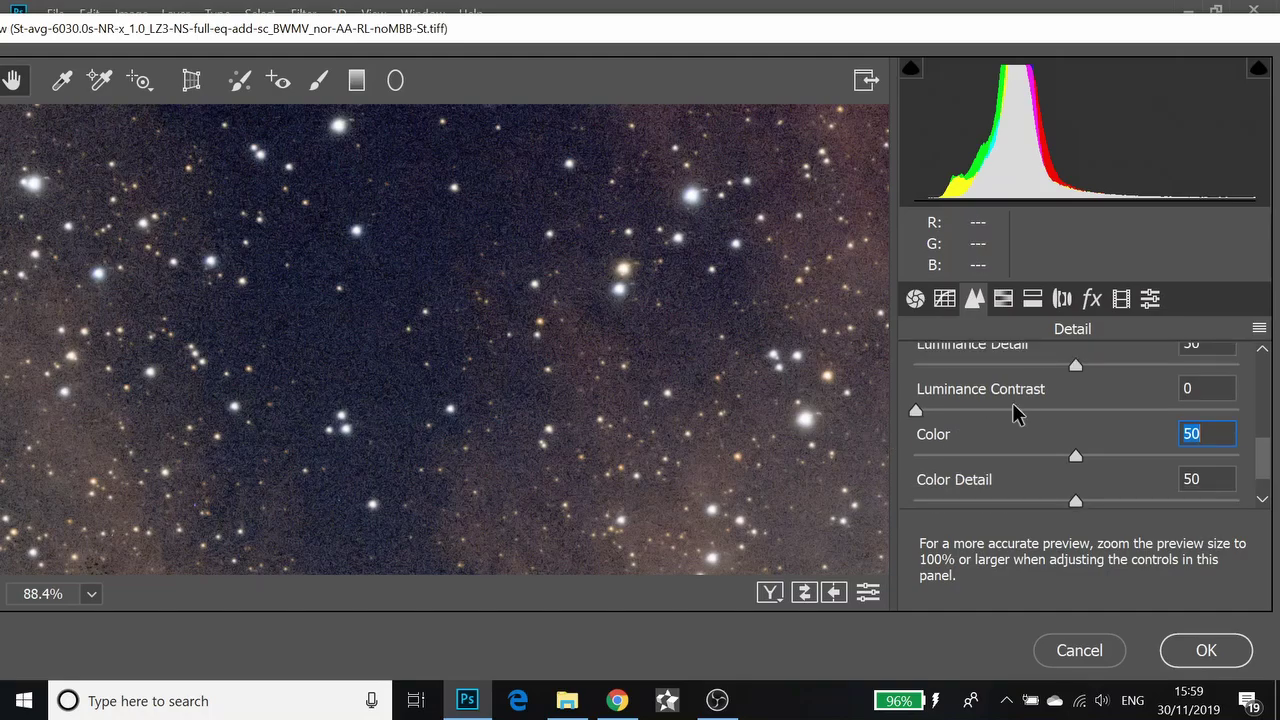
{"action": "scroll", "coordinate": [1013, 413], "scroll_direction": "up", "scroll_amount": 3}
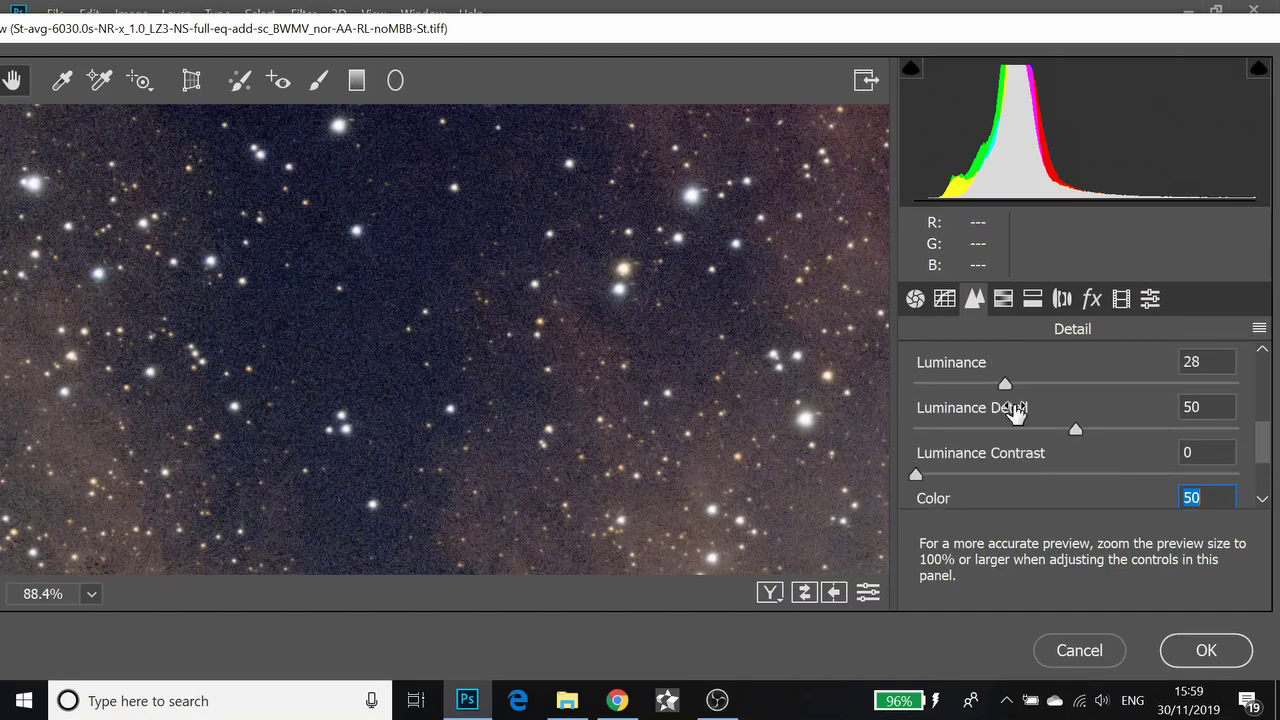
{"action": "left_click_drag", "start_coordinate": [1005, 384], "coordinate": [1259, 393]}
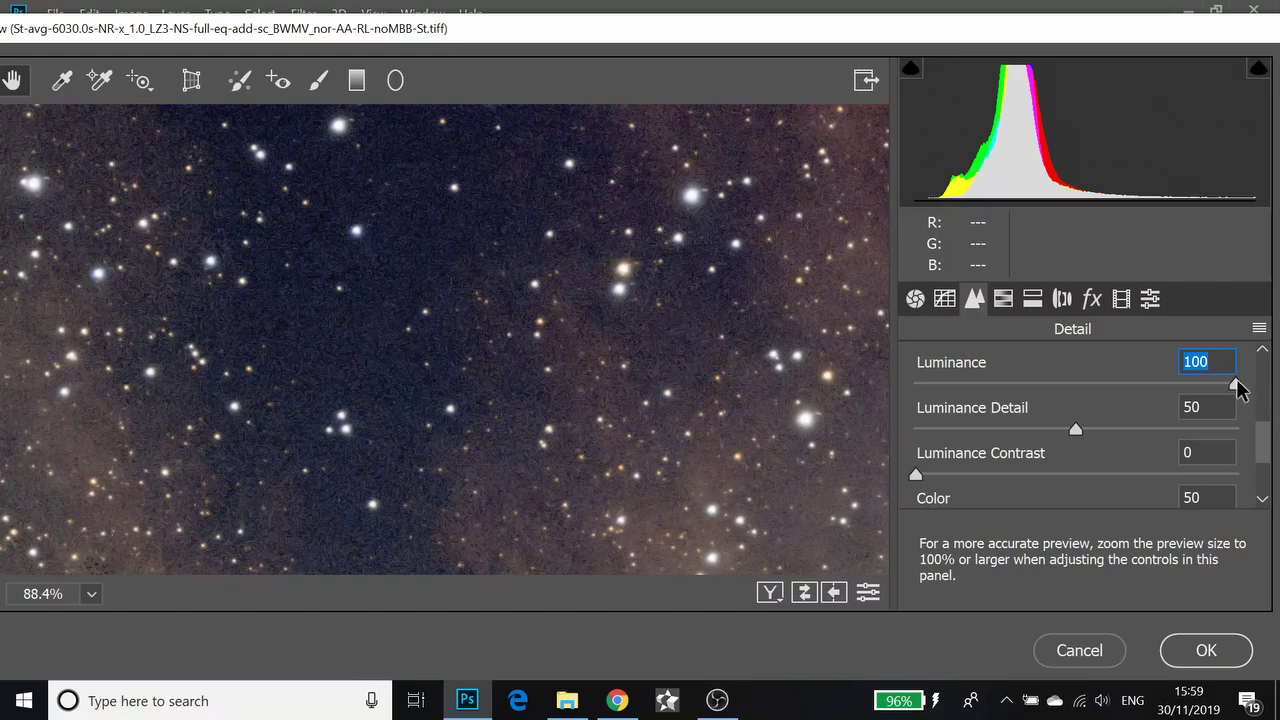
{"action": "left_click_drag", "start_coordinate": [1237, 386], "coordinate": [1124, 383]}
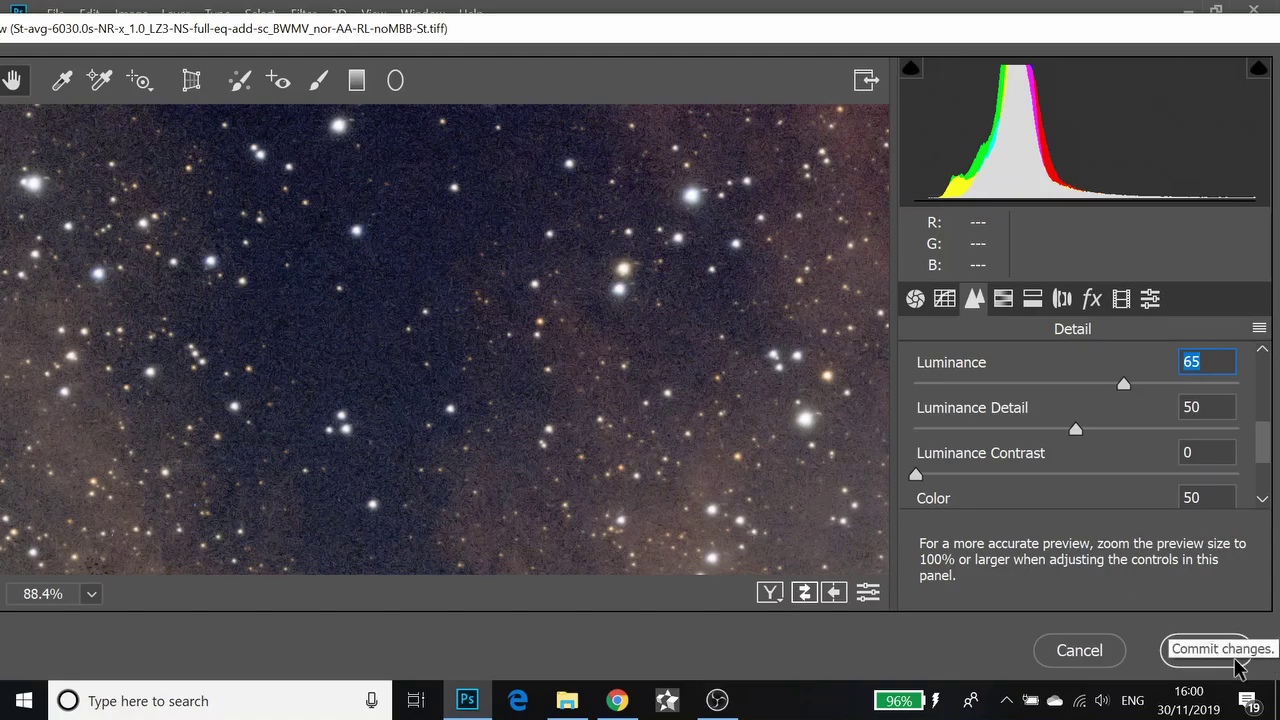
Commit the Camera Raw noise reduction to the star field's Background layer
{"action": "left_click", "coordinate": [1236, 656]}
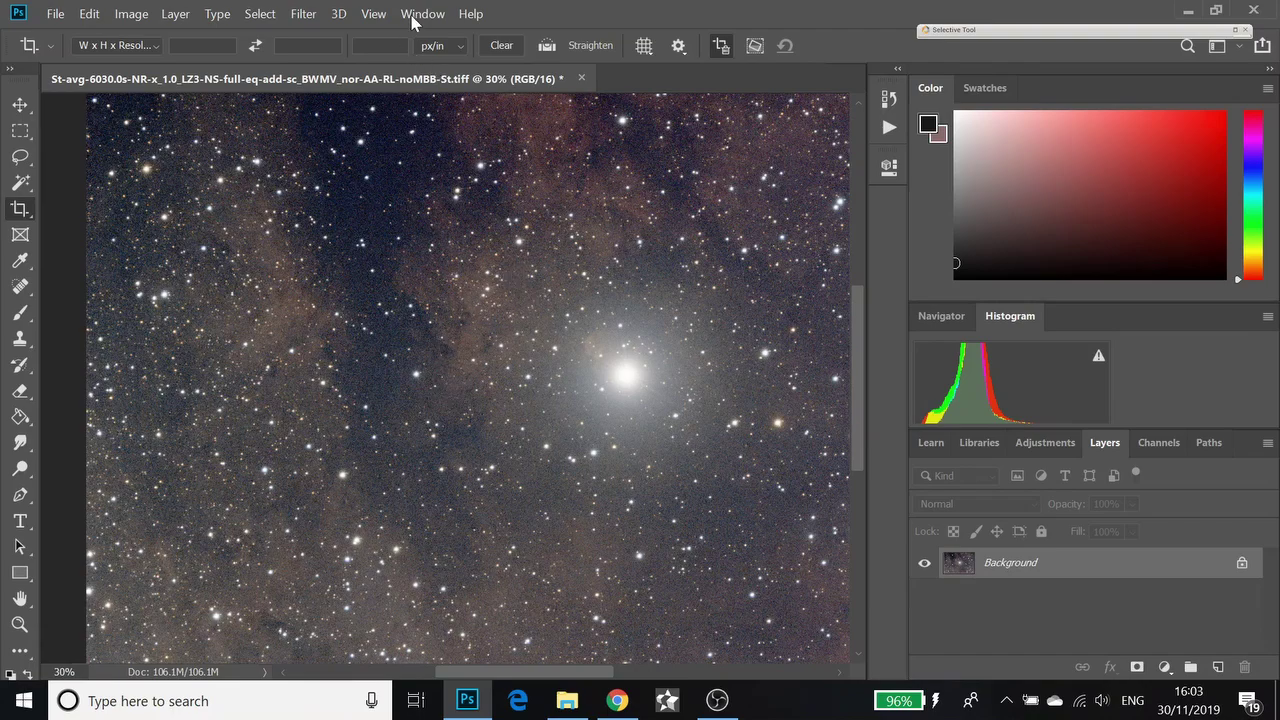
Show the Actions panel's Astronomy Tools v1_6 set, then its ProDigital Software page in Chrome
{"action": "left_click", "coordinate": [368, 20]}
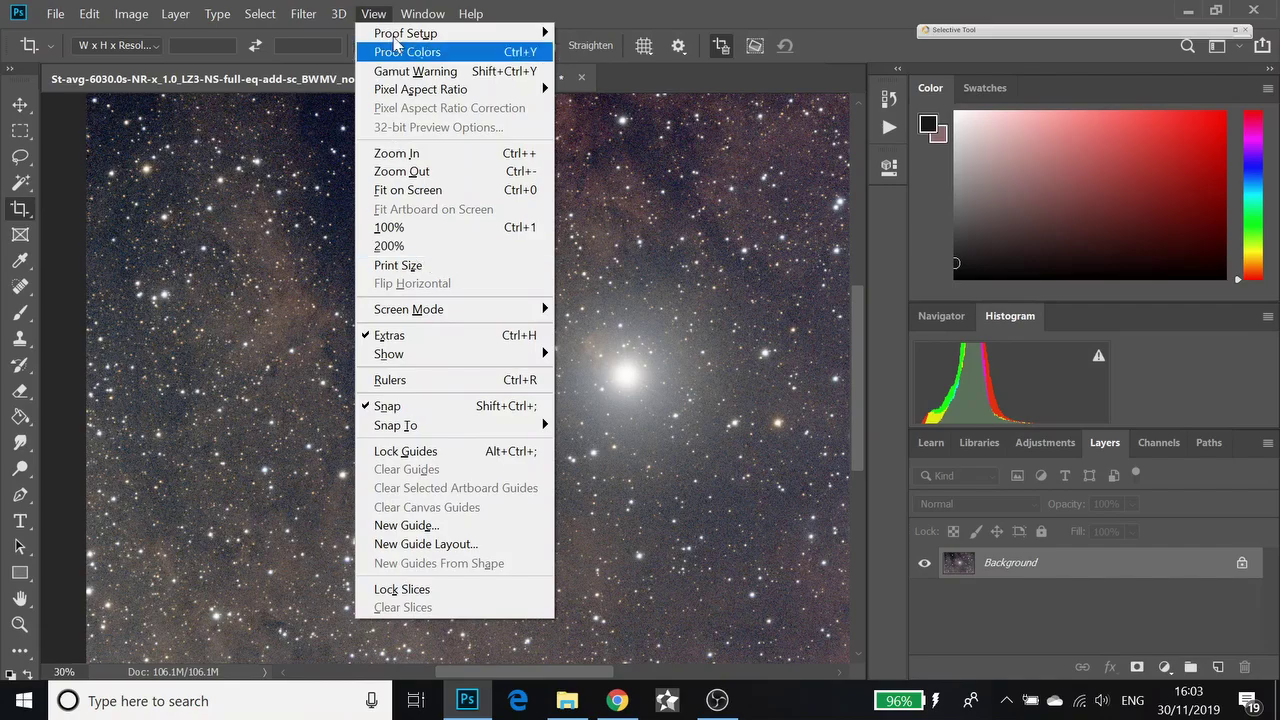
{"action": "mouse_move", "coordinate": [423, 14]}
{"action": "left_click", "coordinate": [490, 135]}
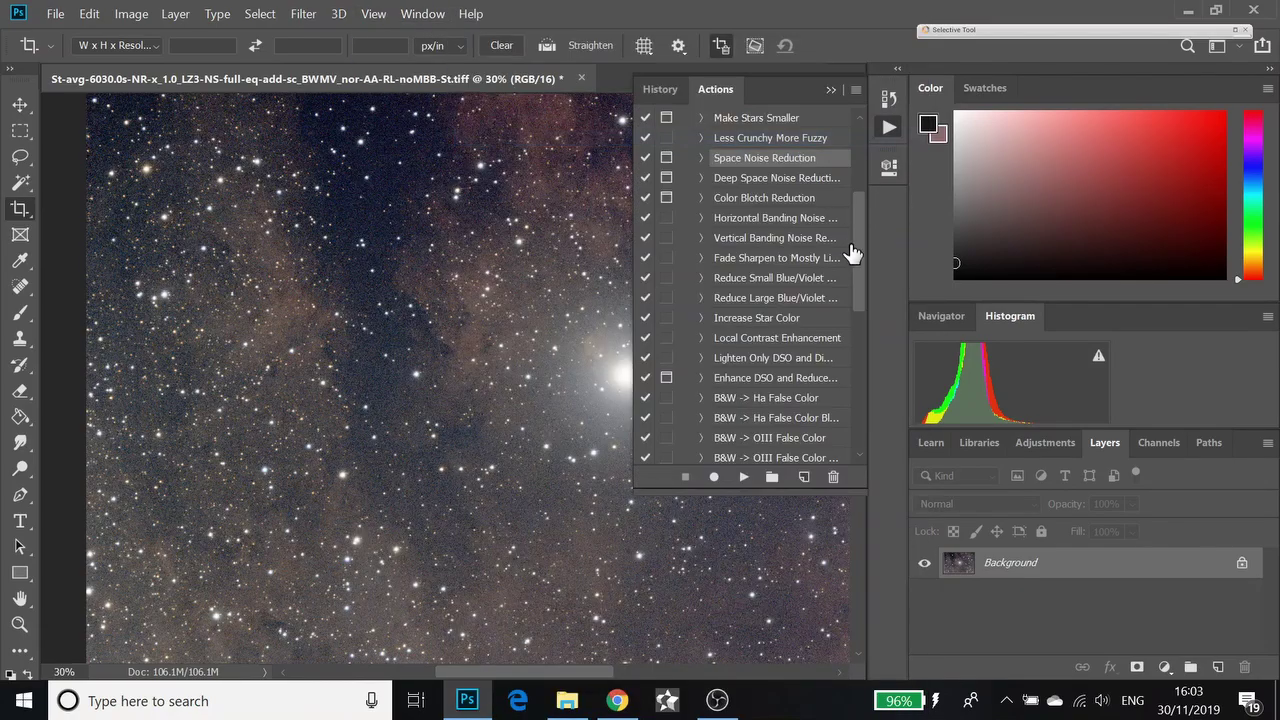
{"action": "left_click_drag", "start_coordinate": [861, 249], "coordinate": [871, 182]}
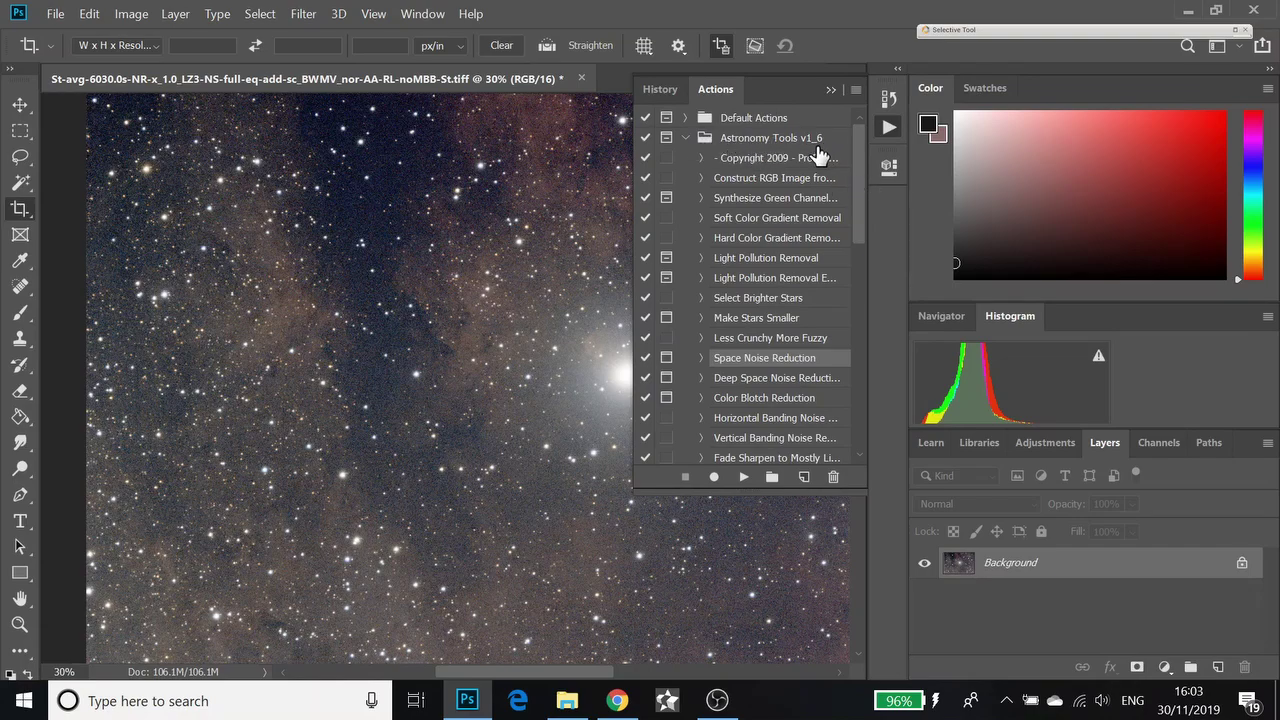
{"action": "left_click", "coordinate": [617, 700]}
{"action": "scroll", "coordinate": [555, 307], "scroll_direction": "up", "scroll_amount": 8}
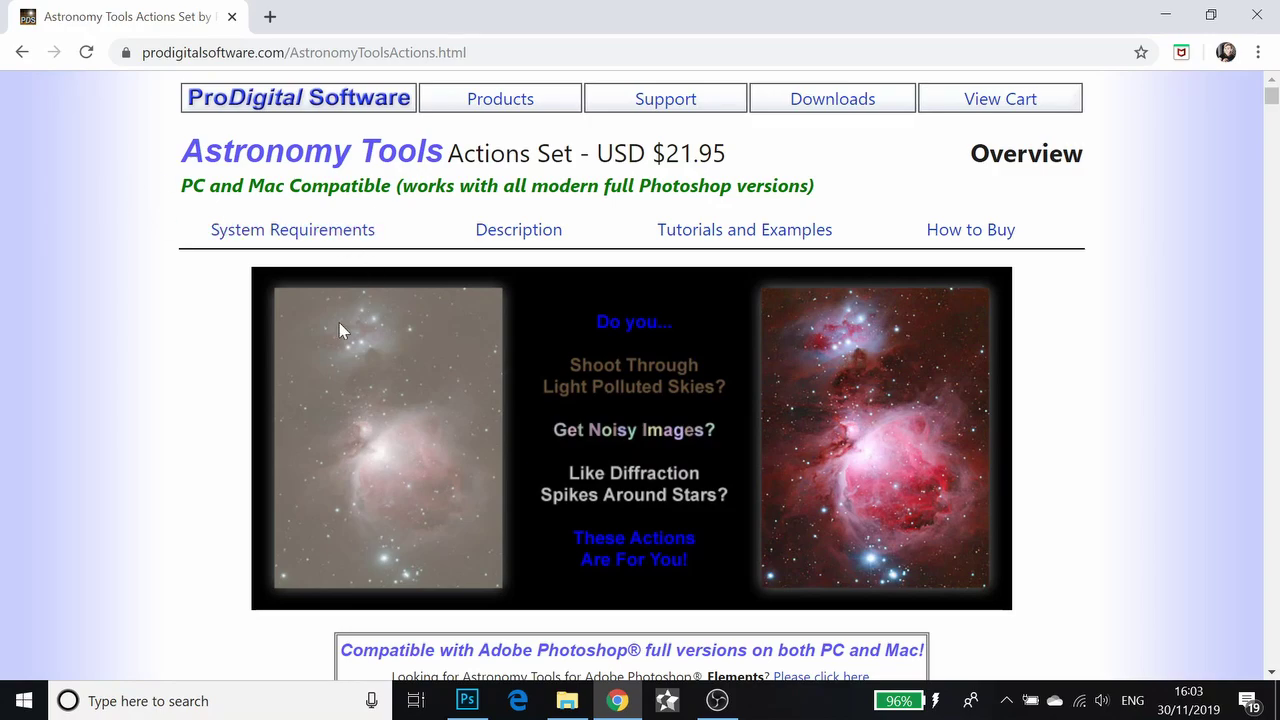
Scroll through the page's list of 34 actions and USD $21.95 pricing, then back up
{"action": "scroll", "coordinate": [500, 440], "scroll_direction": "down", "scroll_amount": 2}
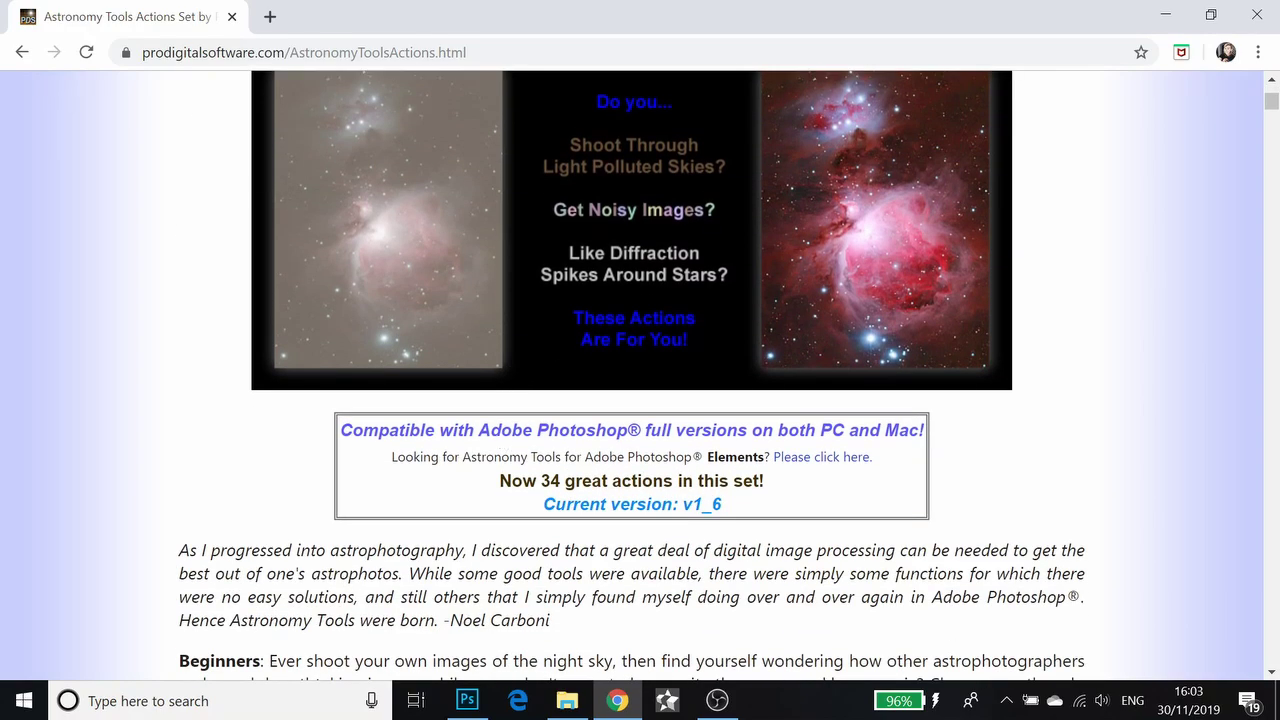
{"action": "scroll", "coordinate": [503, 440], "scroll_direction": "down", "scroll_amount": 10}
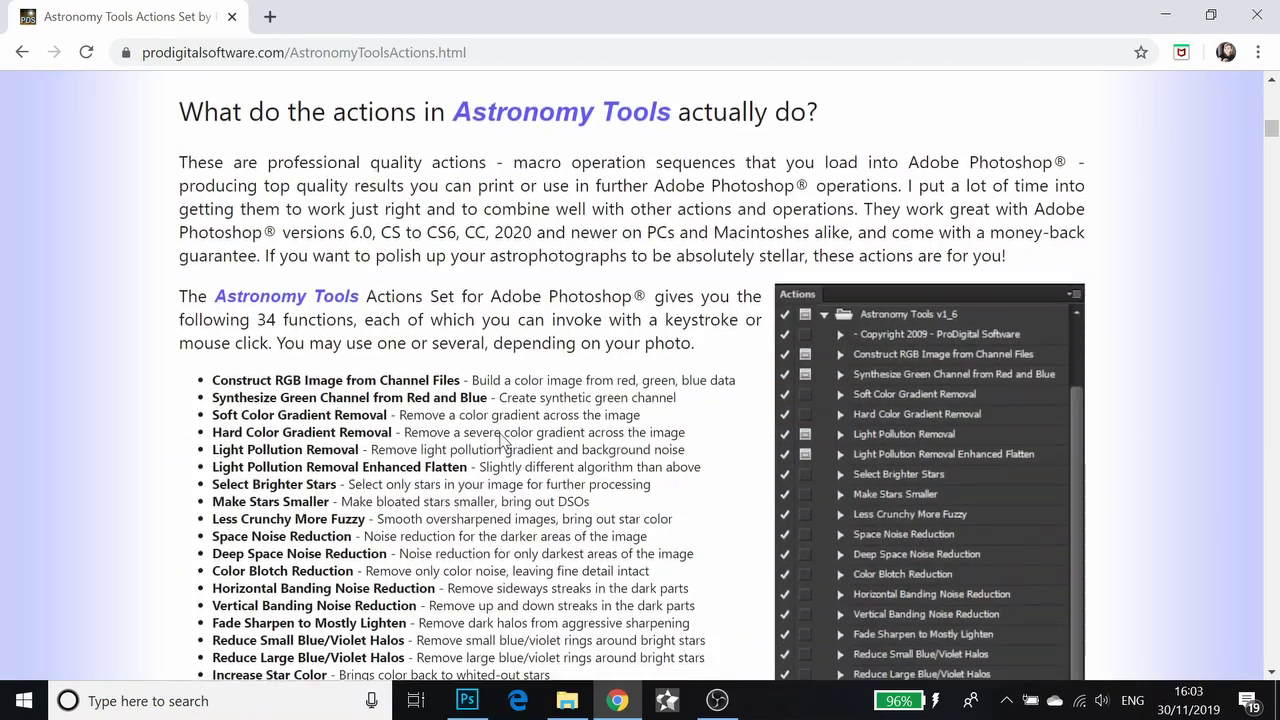
{"action": "scroll", "coordinate": [503, 440], "scroll_direction": "down", "scroll_amount": 2}
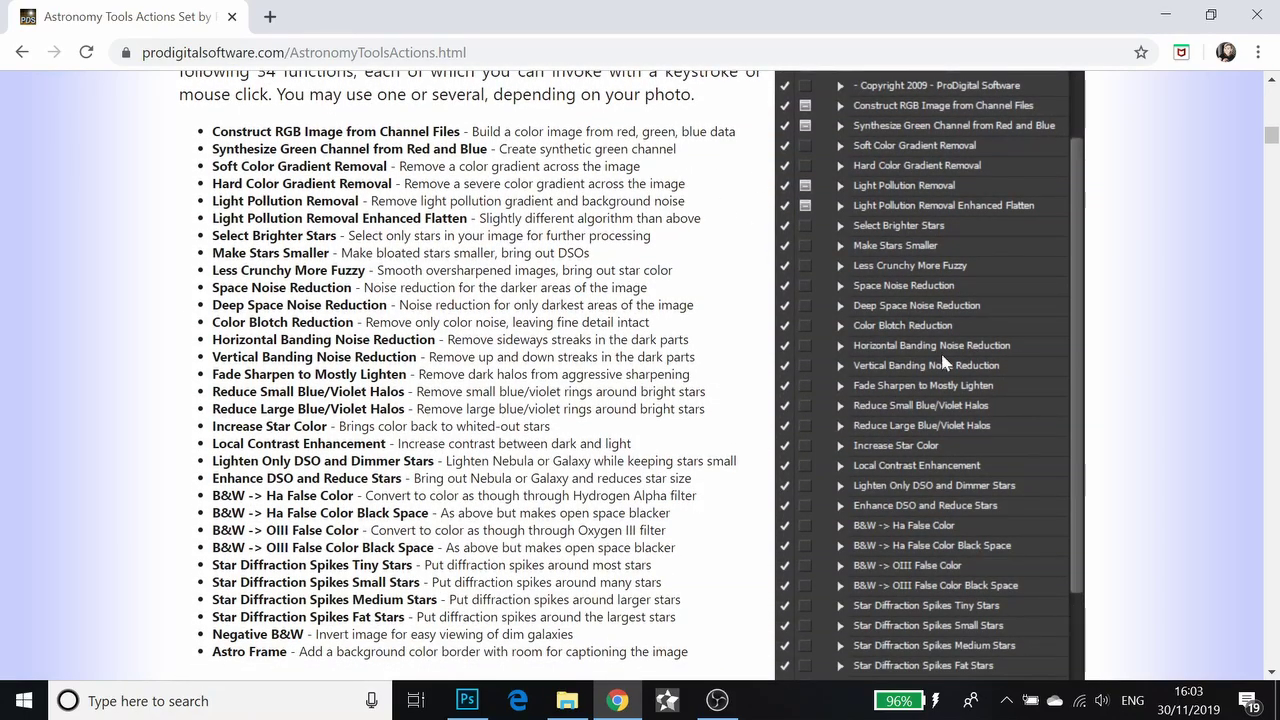
{"action": "scroll", "coordinate": [500, 440], "scroll_direction": "down", "scroll_amount": 3}
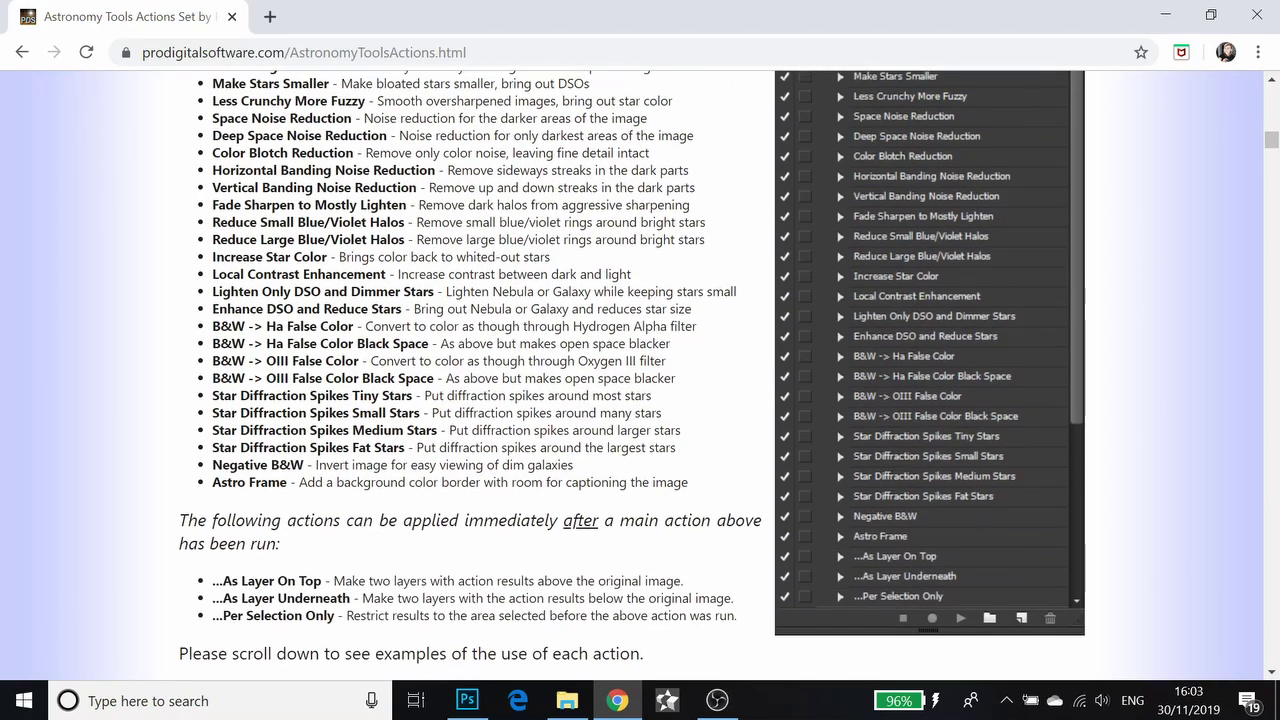
{"action": "scroll", "coordinate": [479, 453], "scroll_direction": "down", "scroll_amount": 6}
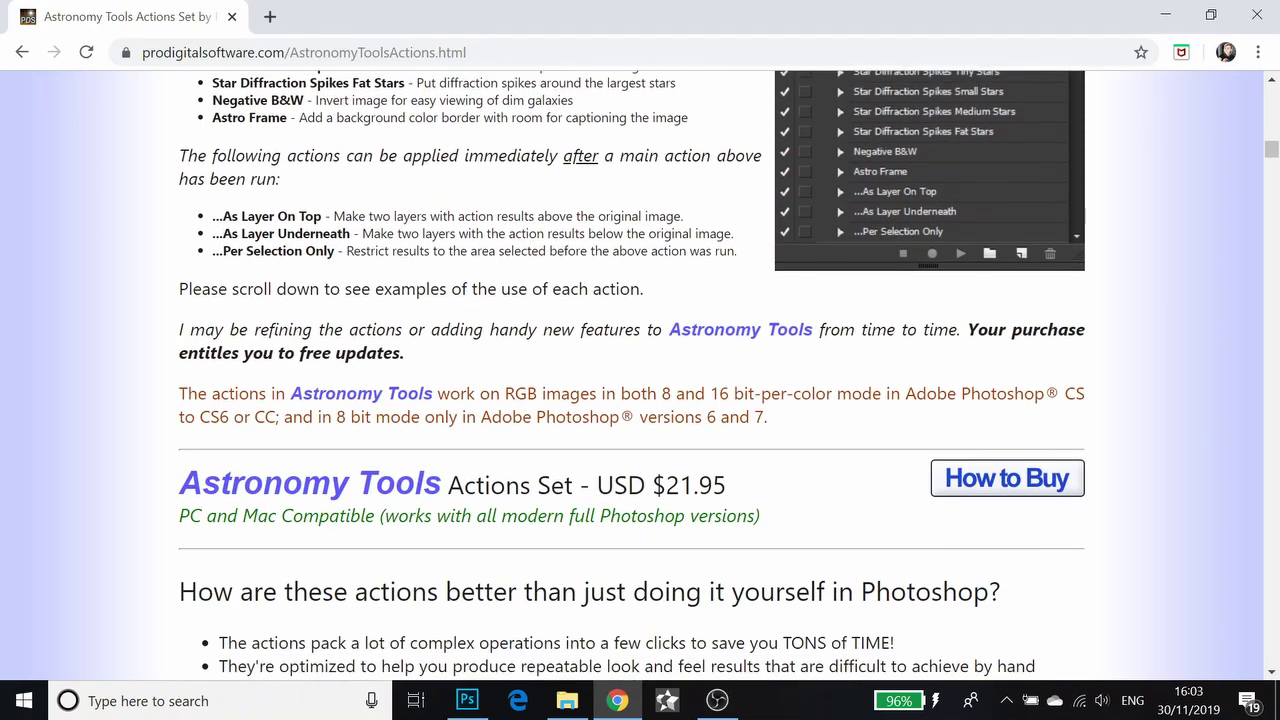
{"action": "scroll", "coordinate": [479, 453], "scroll_direction": "up", "scroll_amount": 4}
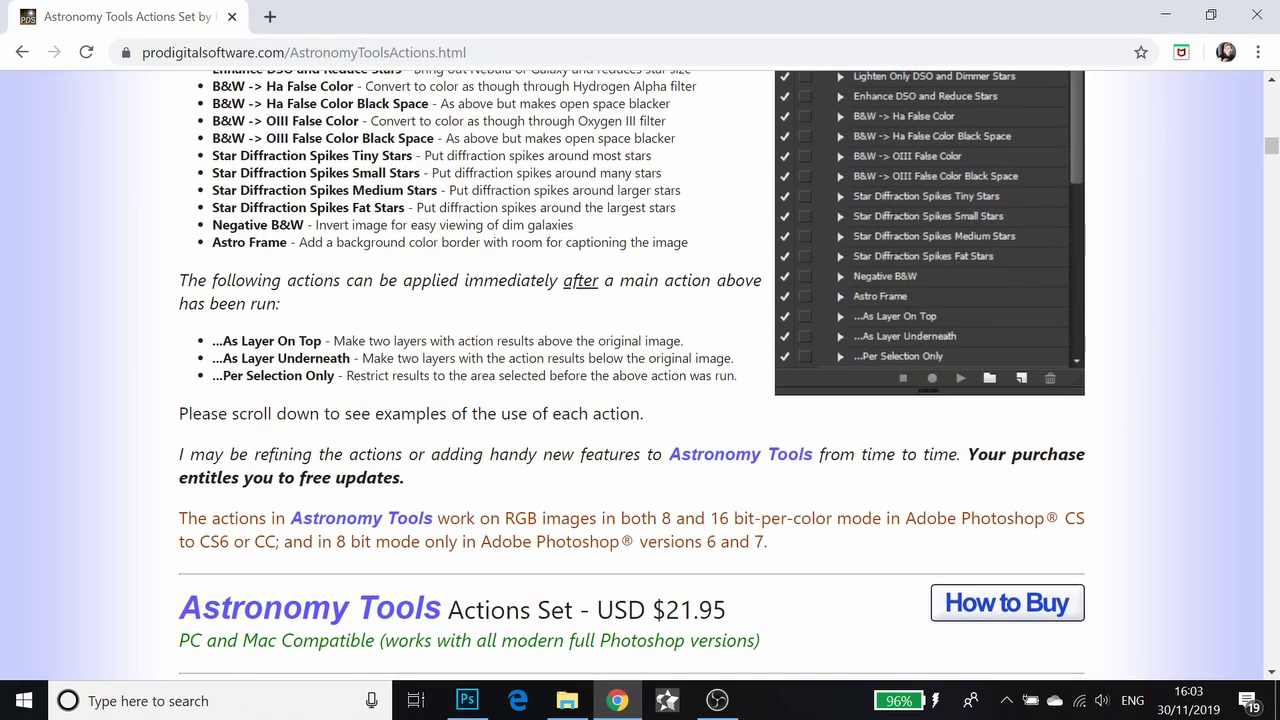
{"action": "scroll", "coordinate": [479, 453], "scroll_direction": "up", "scroll_amount": 10}
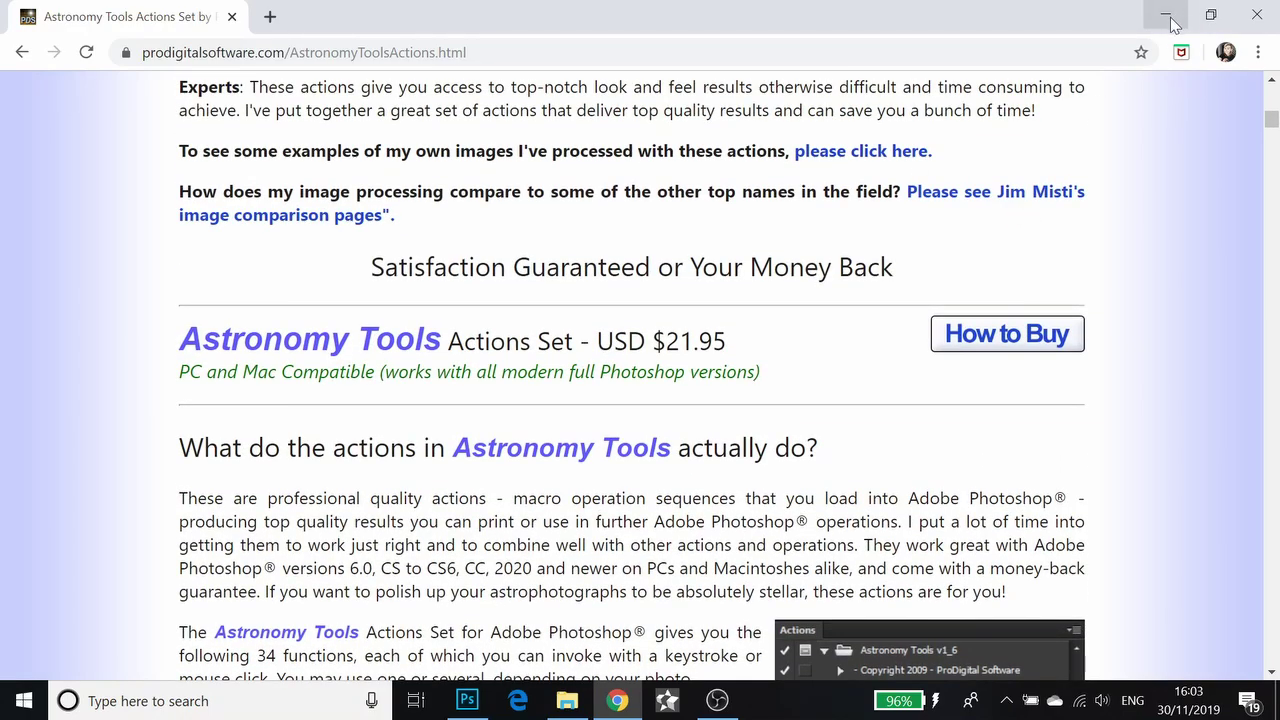
Run Space Noise Reduction, accepting duplicate, NoisyAreas channel, blur, curves and Glowing Edges steps without saving
{"action": "left_click", "coordinate": [467, 700]}
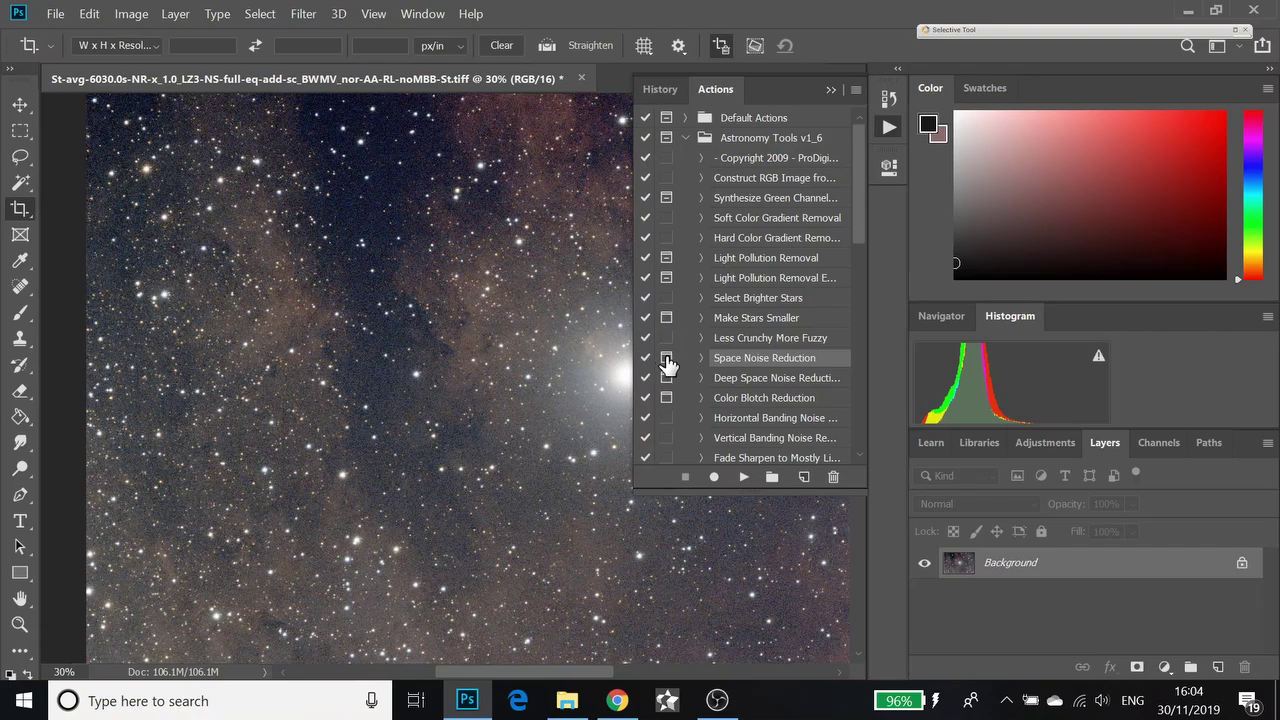
{"action": "left_click", "coordinate": [744, 480]}
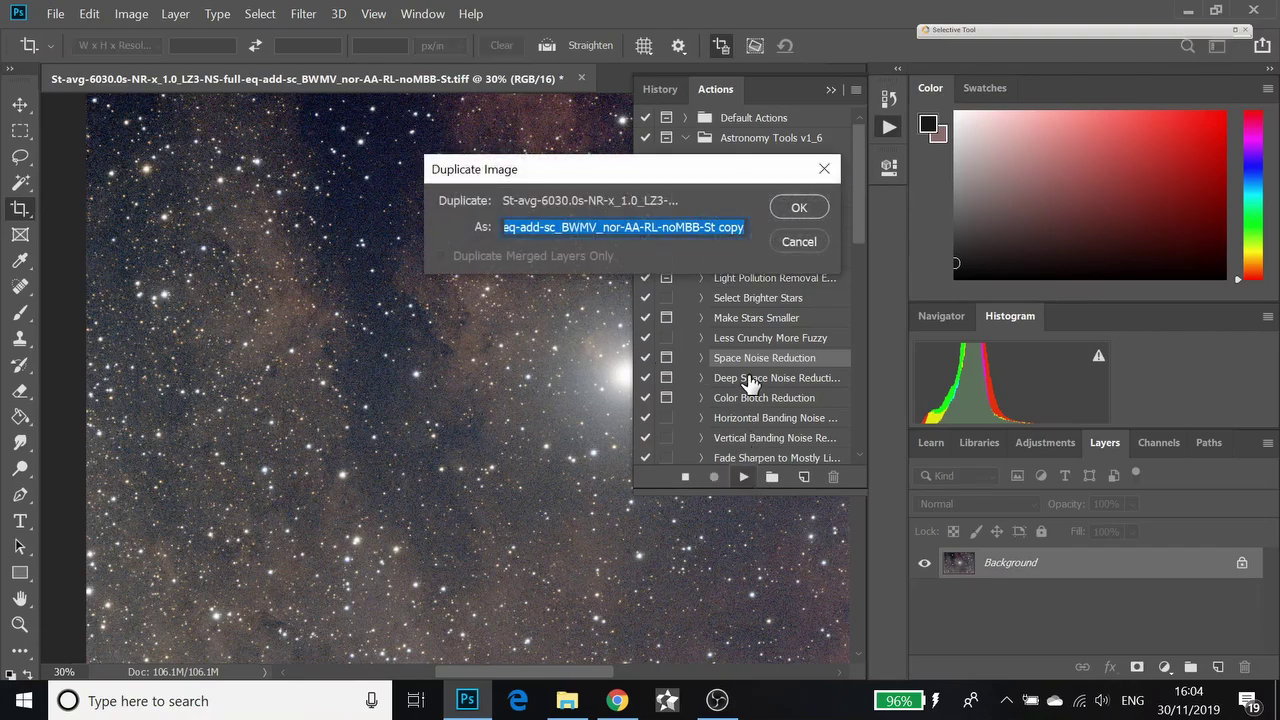
{"action": "left_click", "coordinate": [797, 208]}
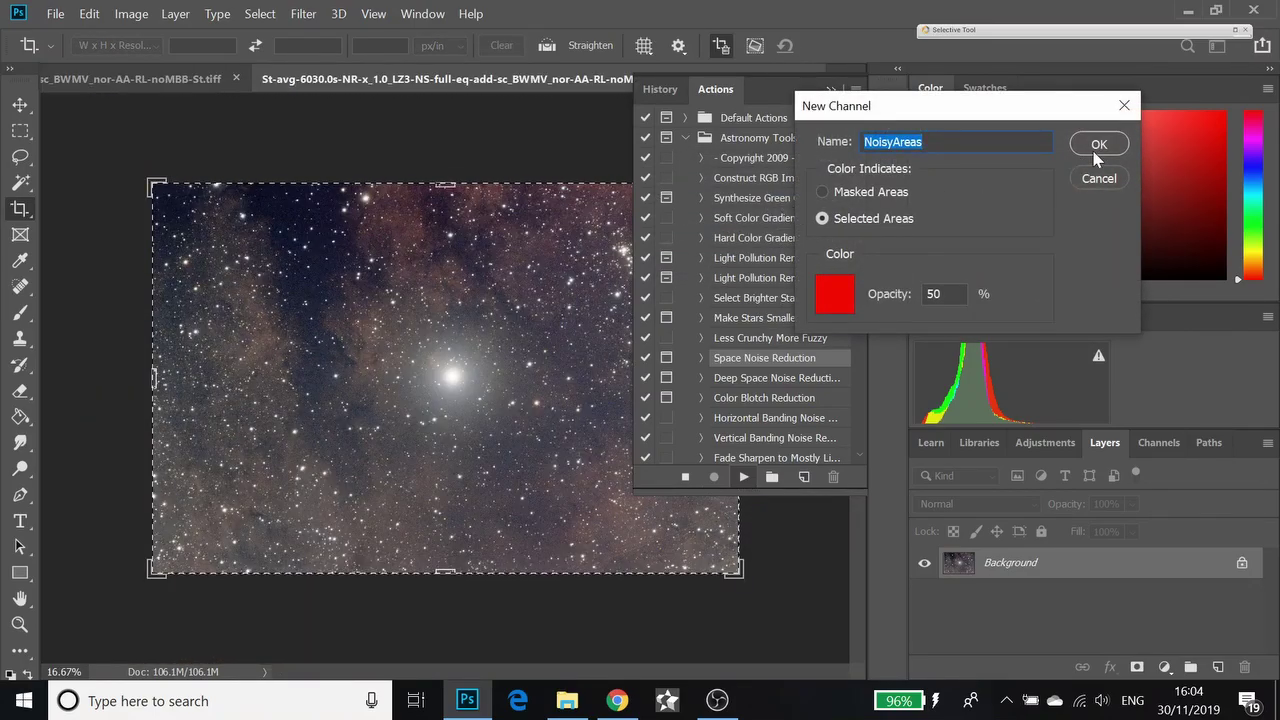
{"action": "left_click", "coordinate": [1097, 150]}
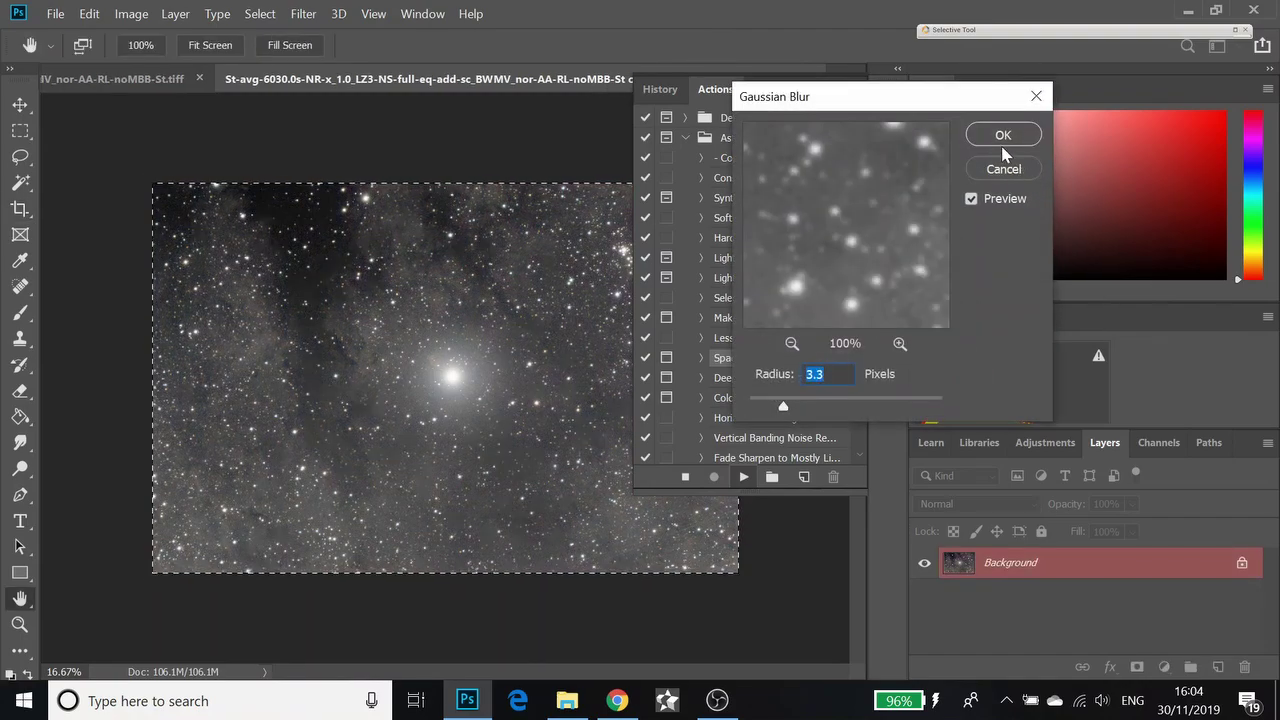
{"action": "left_click", "coordinate": [1001, 141]}
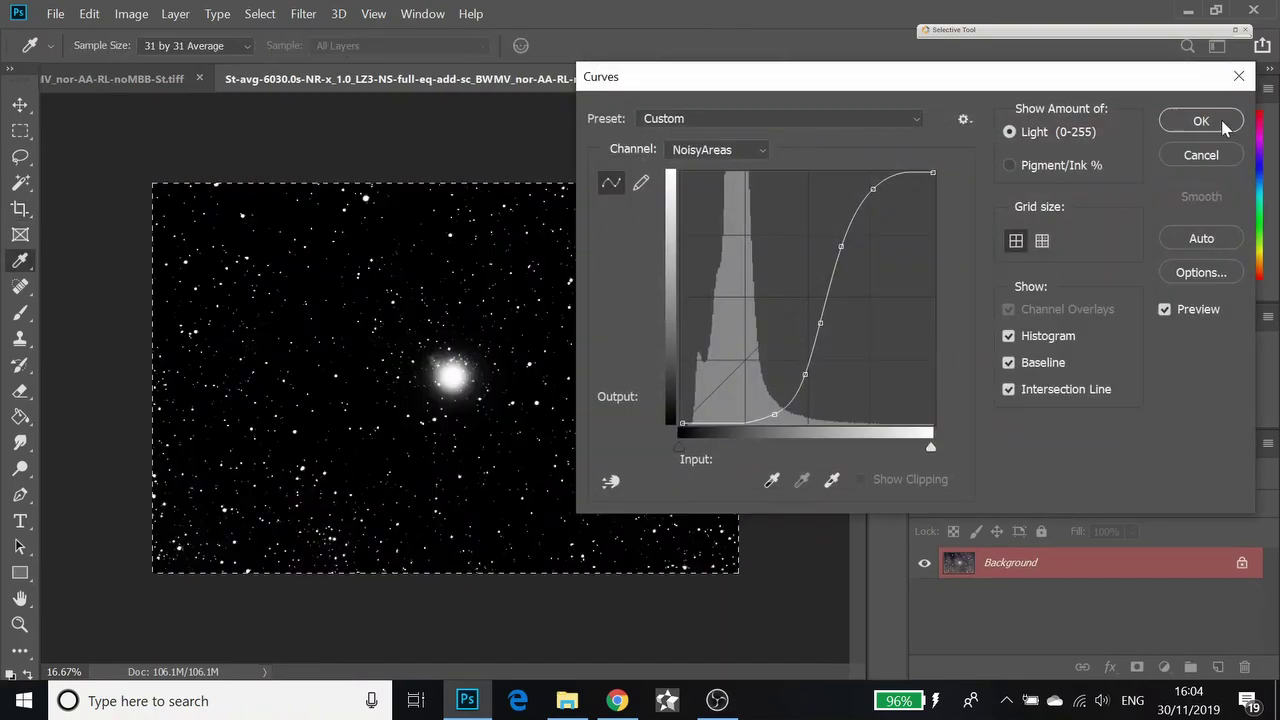
{"action": "left_click", "coordinate": [1220, 124]}
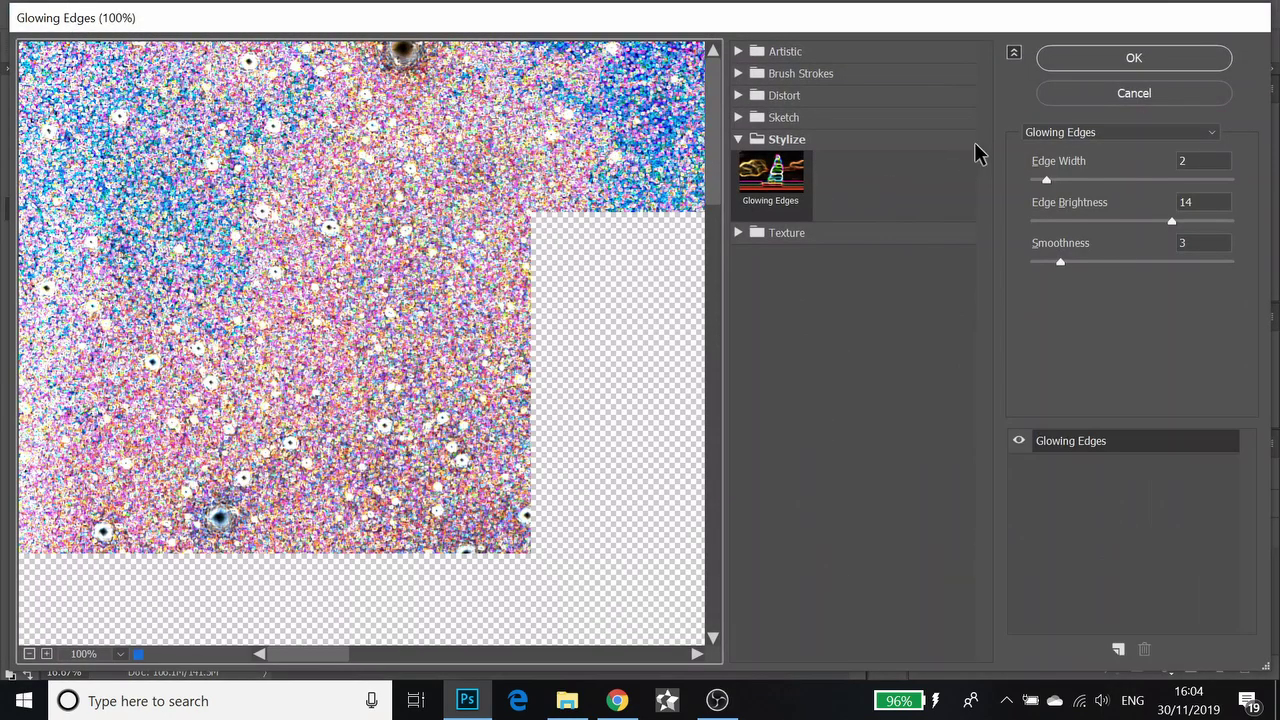
{"action": "left_click", "coordinate": [1135, 58]}
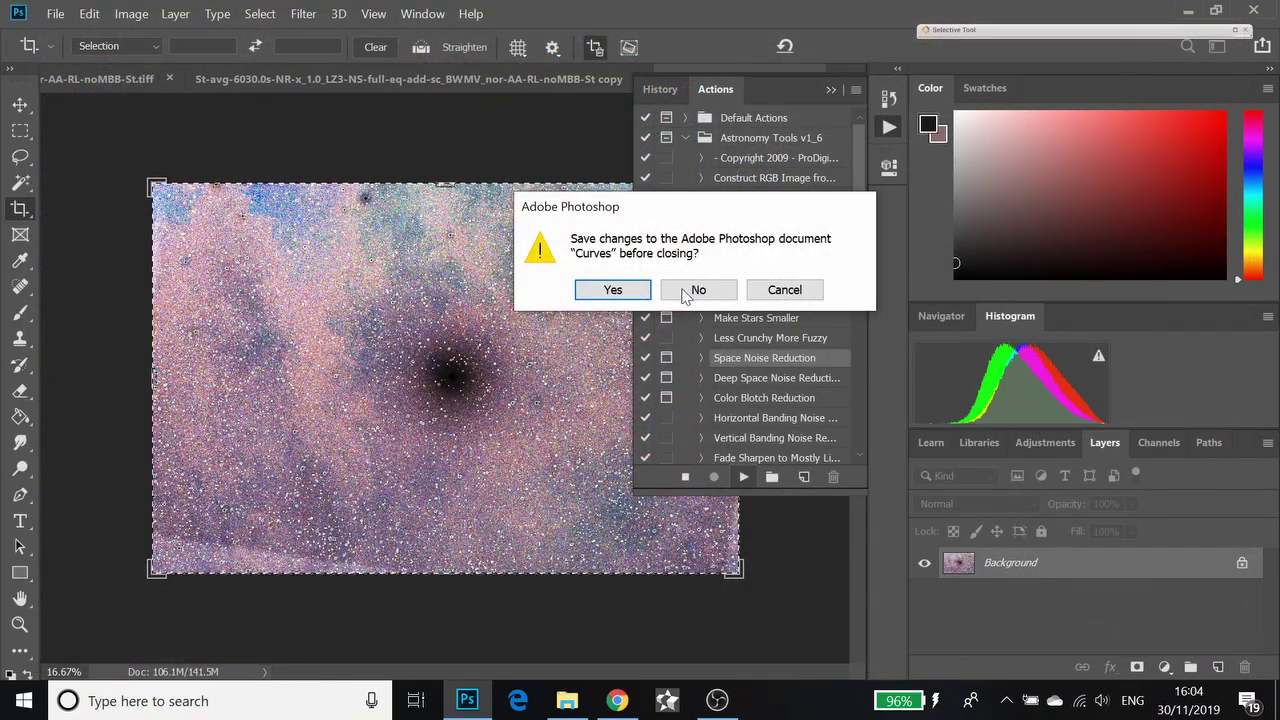
{"action": "left_click", "coordinate": [686, 292]}
Accept the new channel, levels, 1.5-pixel blur and brightening levels steps of the action
{"action": "left_click", "coordinate": [1099, 144]}
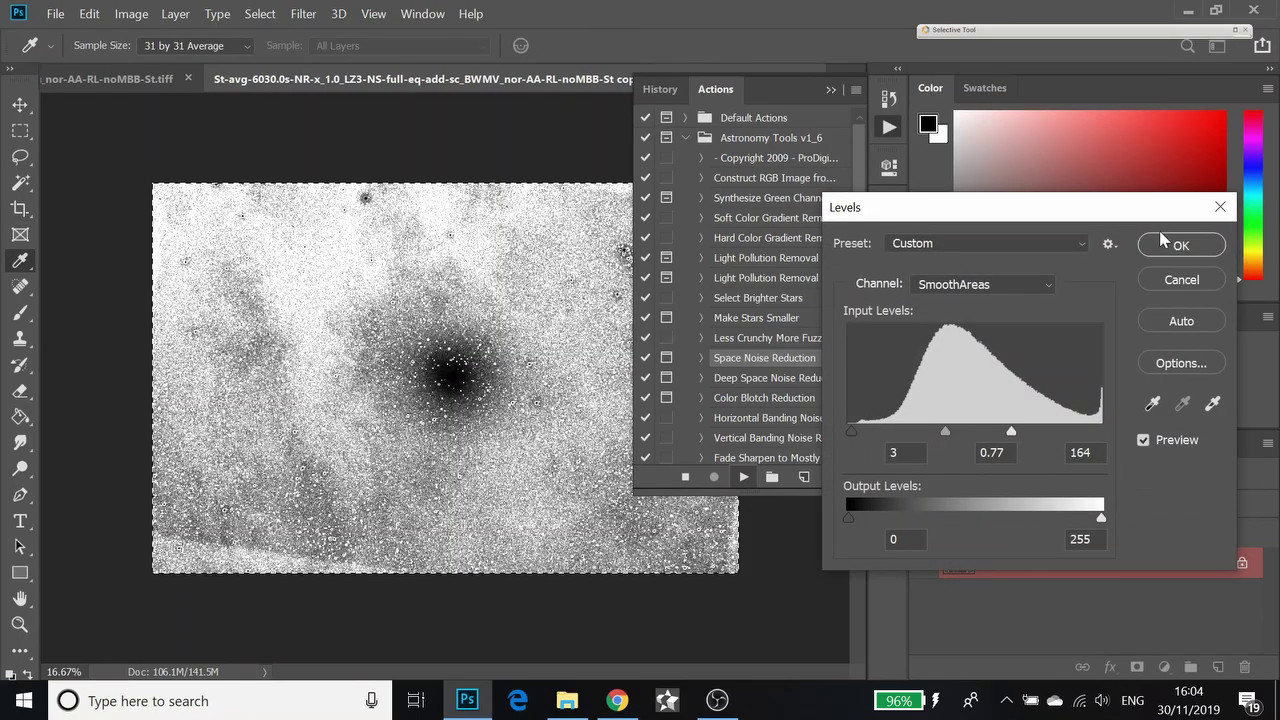
{"action": "left_click", "coordinate": [1175, 252]}
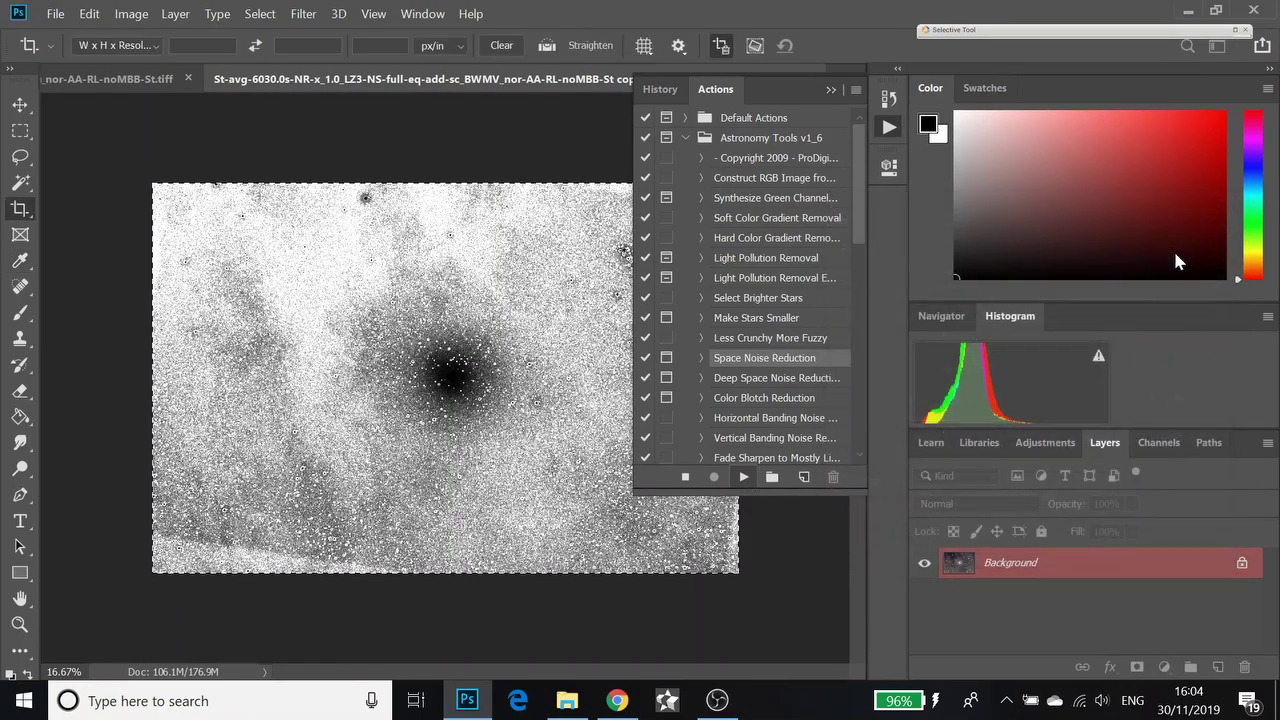
{"action": "left_click", "coordinate": [1034, 140]}
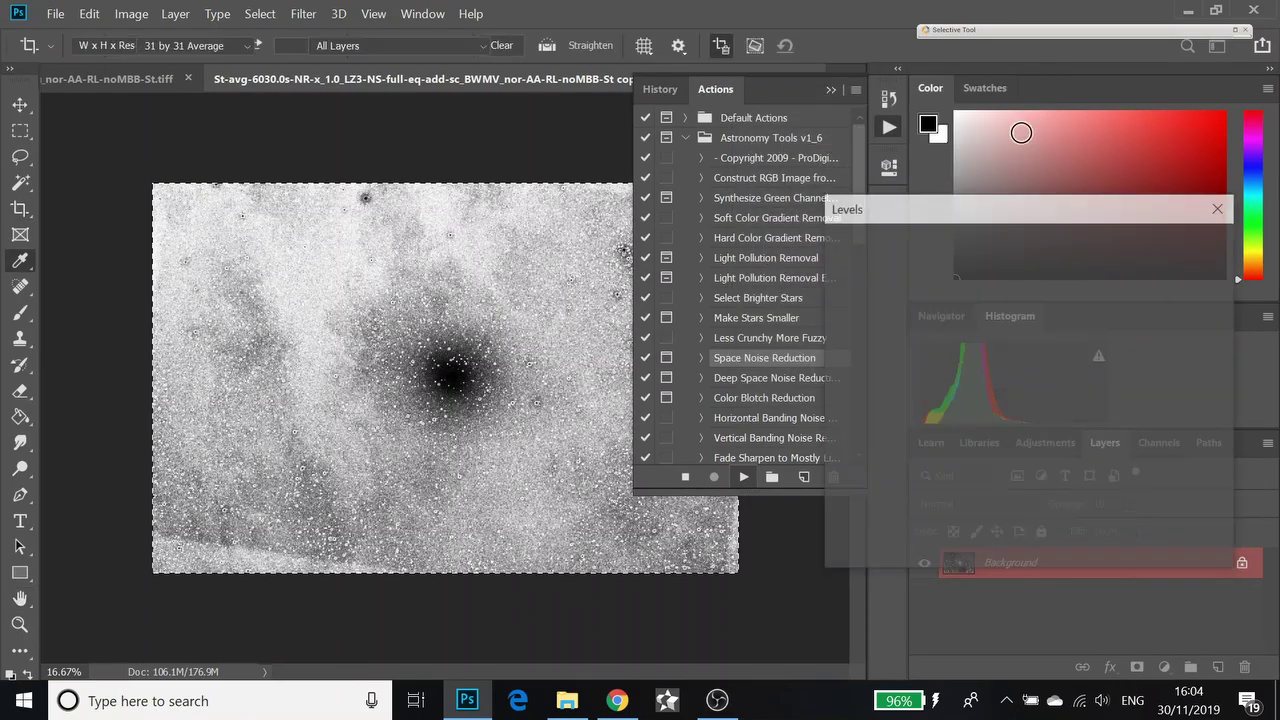
{"action": "left_click", "coordinate": [1194, 252]}
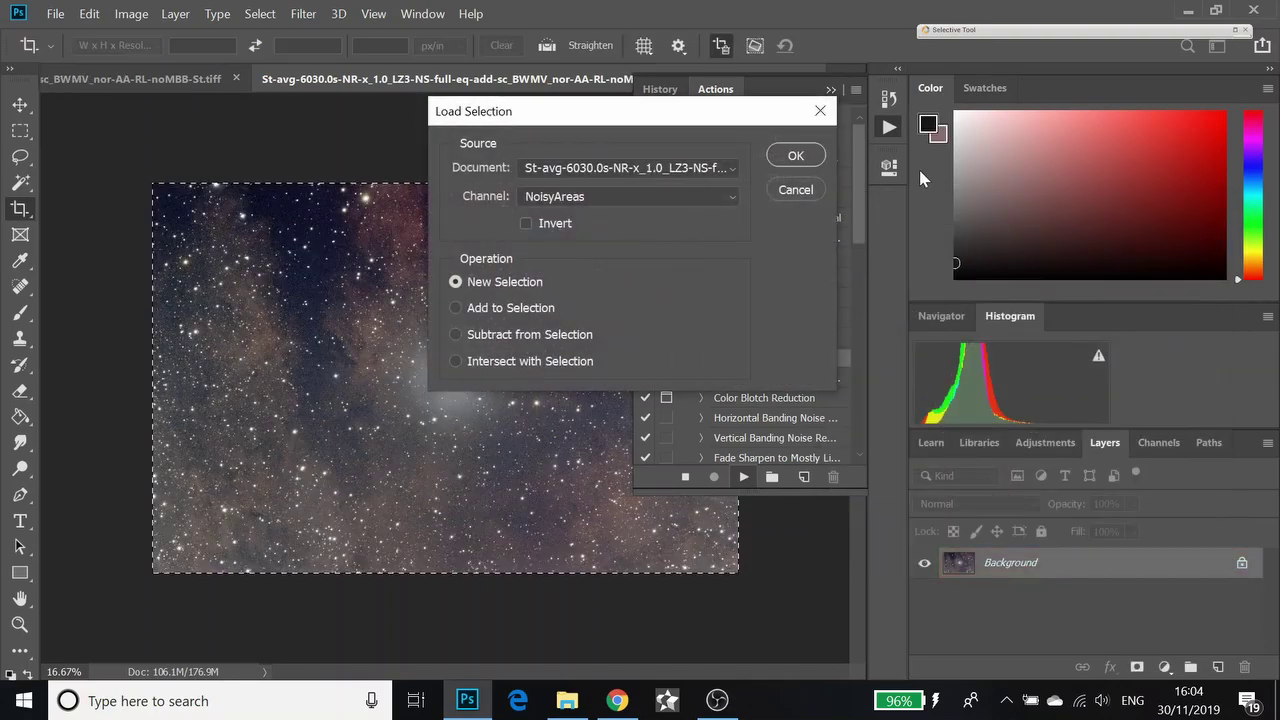
{"action": "left_click", "coordinate": [806, 152]}
Accept the NoisyAreas selection, median 8 faded to 40%, 2.4-pixel blur faded to 17%, without saving
{"action": "left_click", "coordinate": [803, 154]}
{"action": "left_click", "coordinate": [735, 132]}
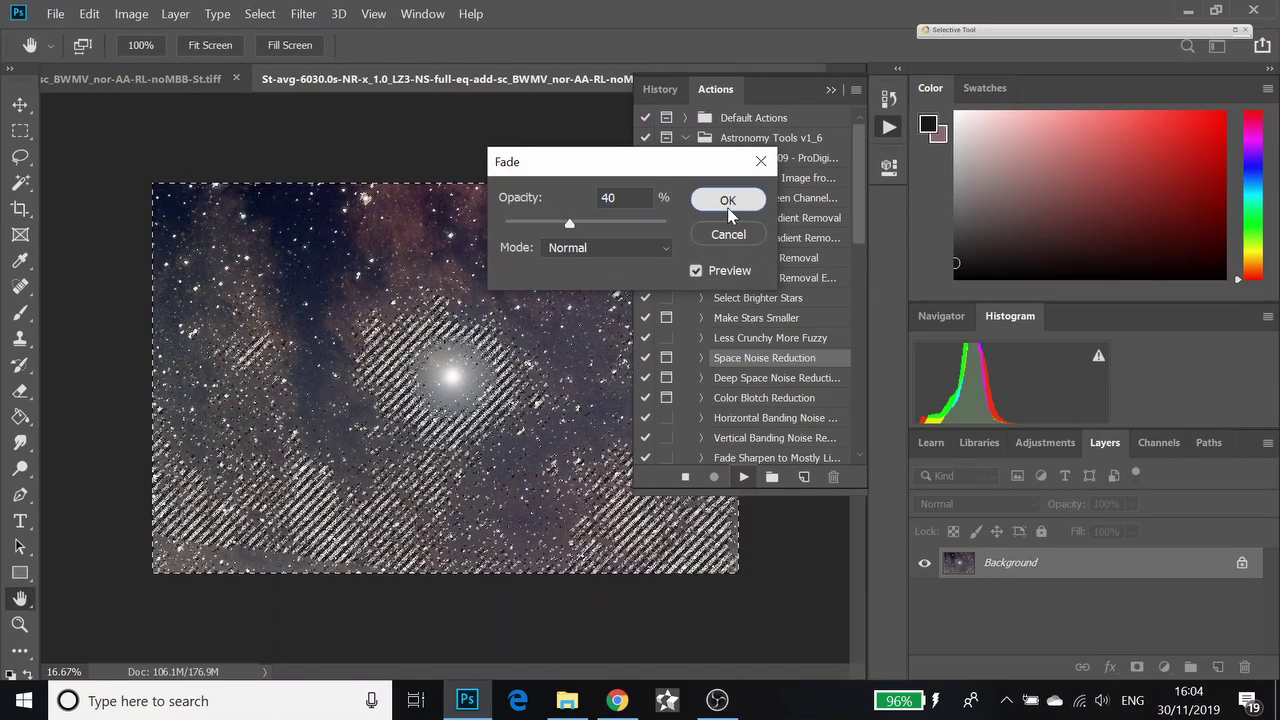
{"action": "left_click", "coordinate": [728, 204]}
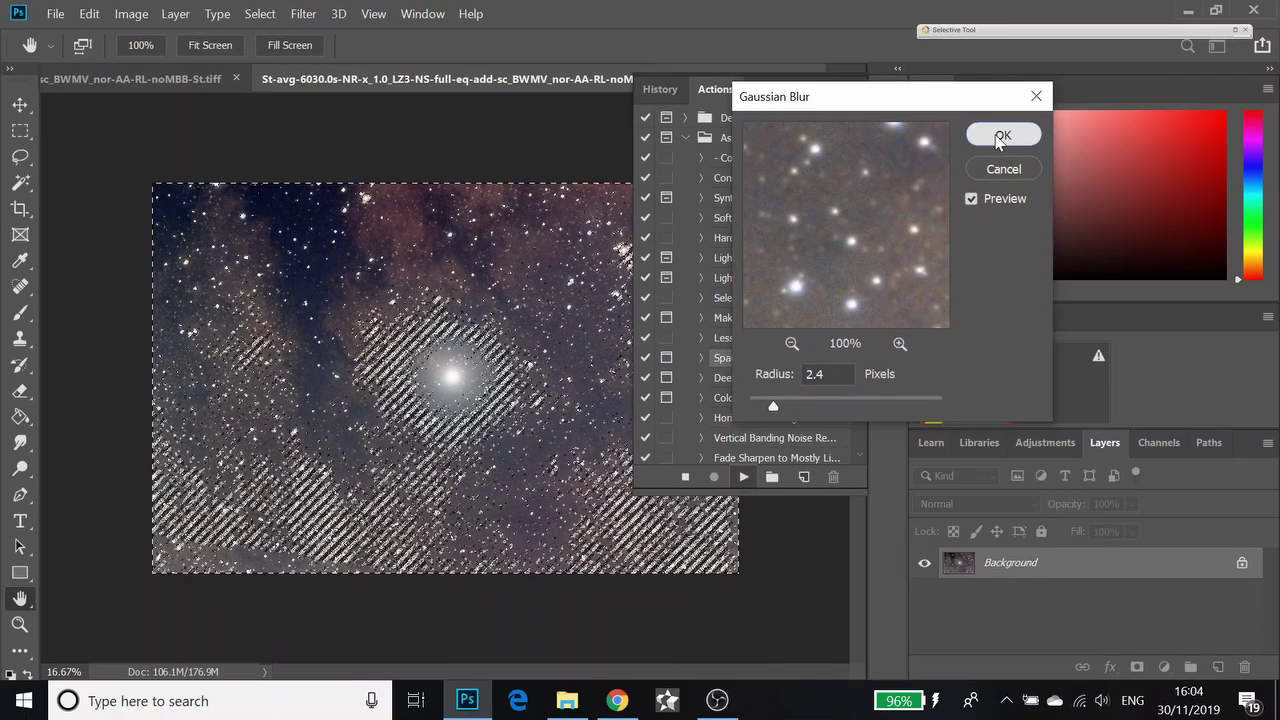
{"action": "left_click", "coordinate": [1000, 137]}
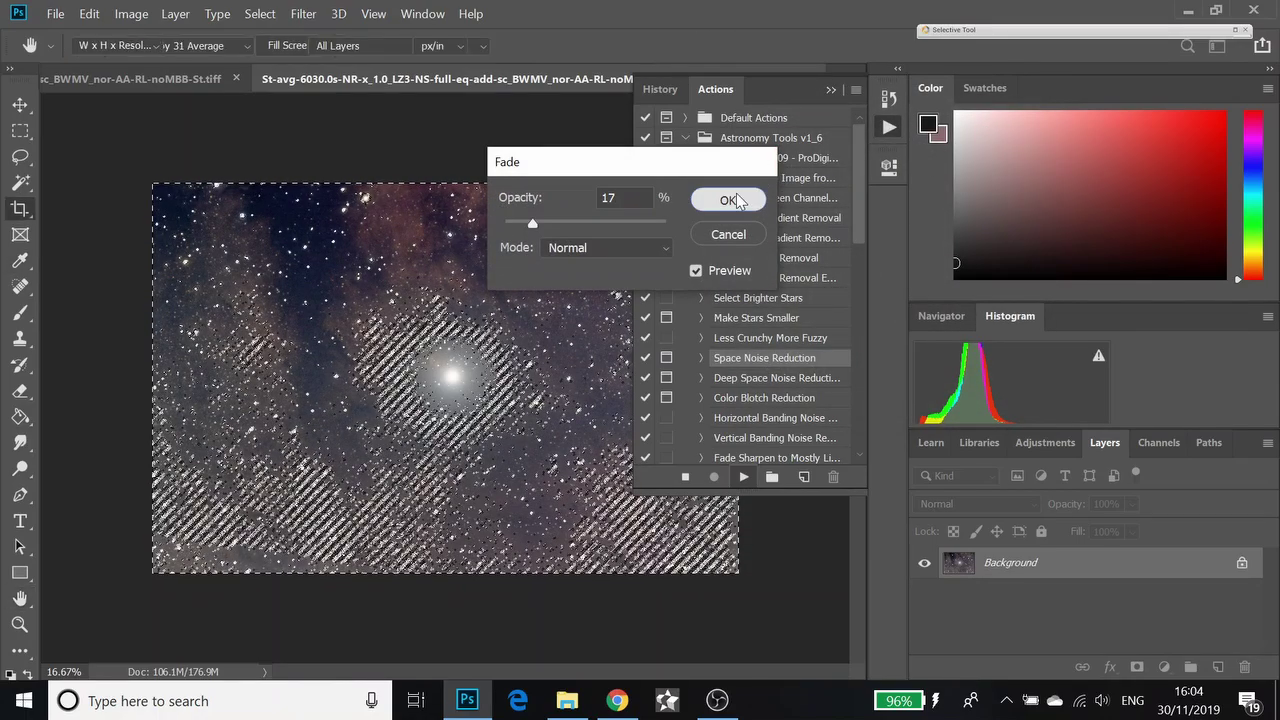
{"action": "left_click", "coordinate": [733, 200]}
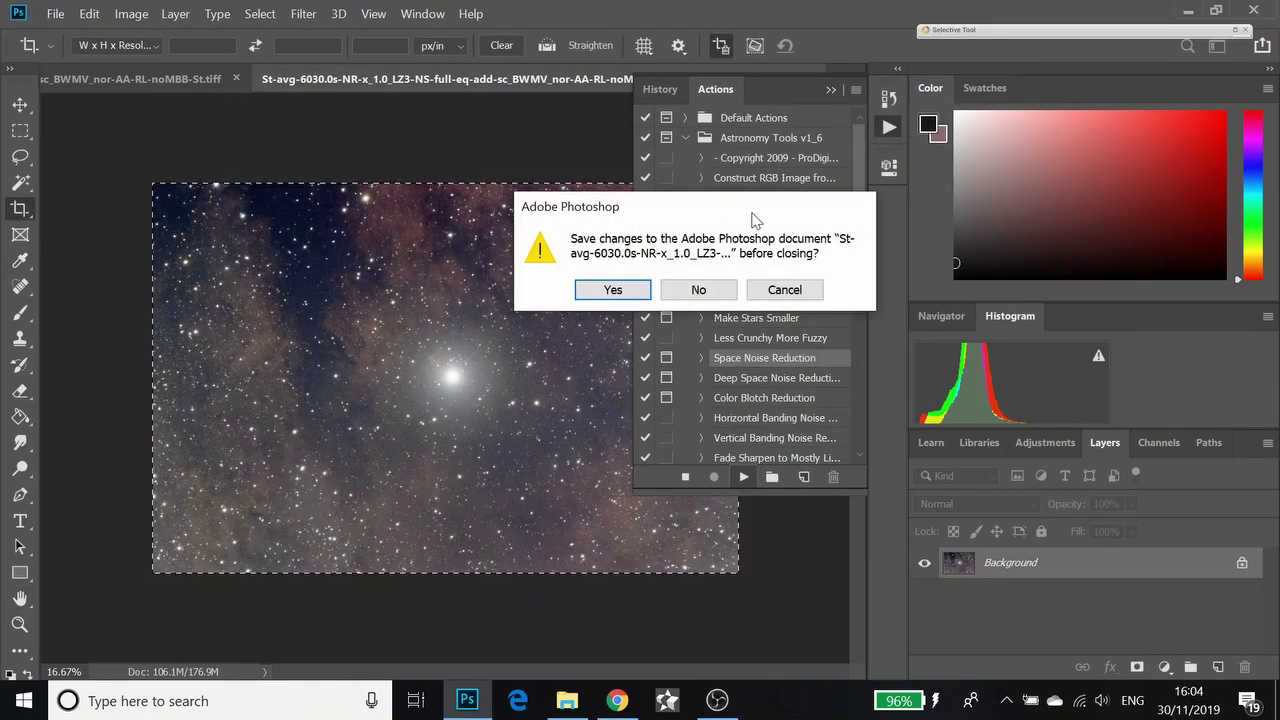
{"action": "left_click", "coordinate": [698, 290]}
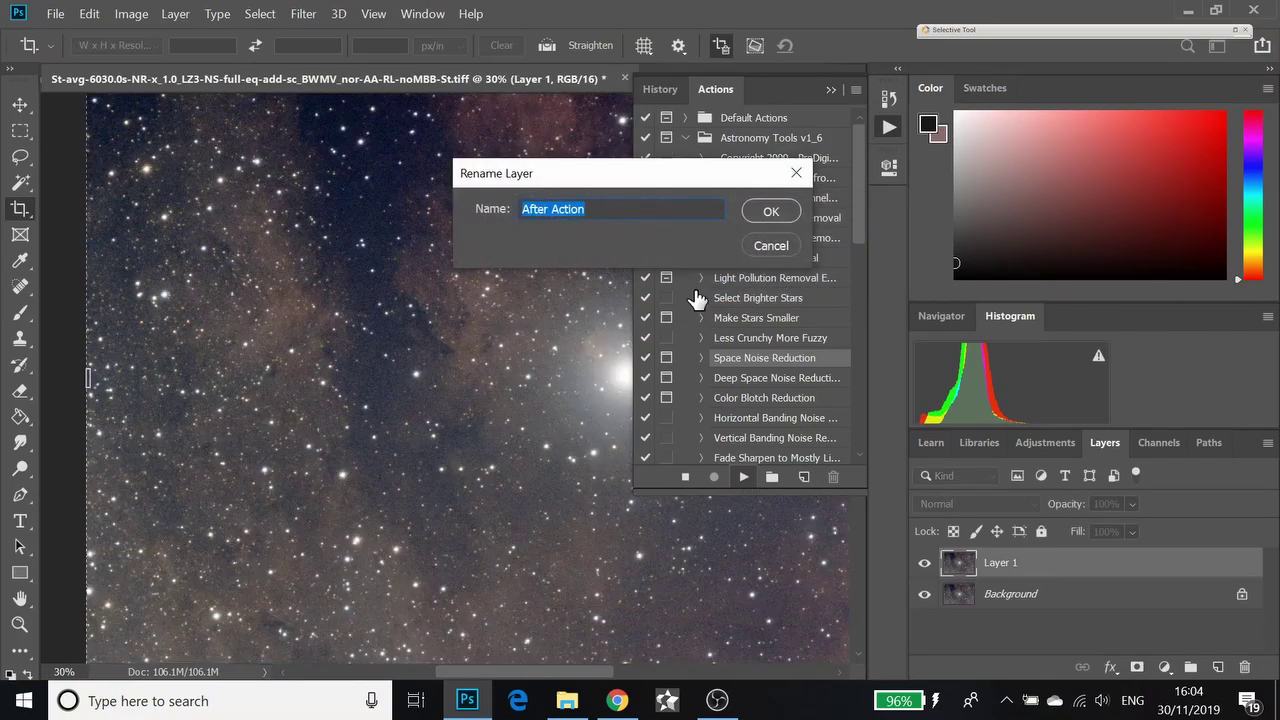
Name the new layer After Action, then toggle History states to compare before and after
{"action": "left_click", "coordinate": [770, 212]}
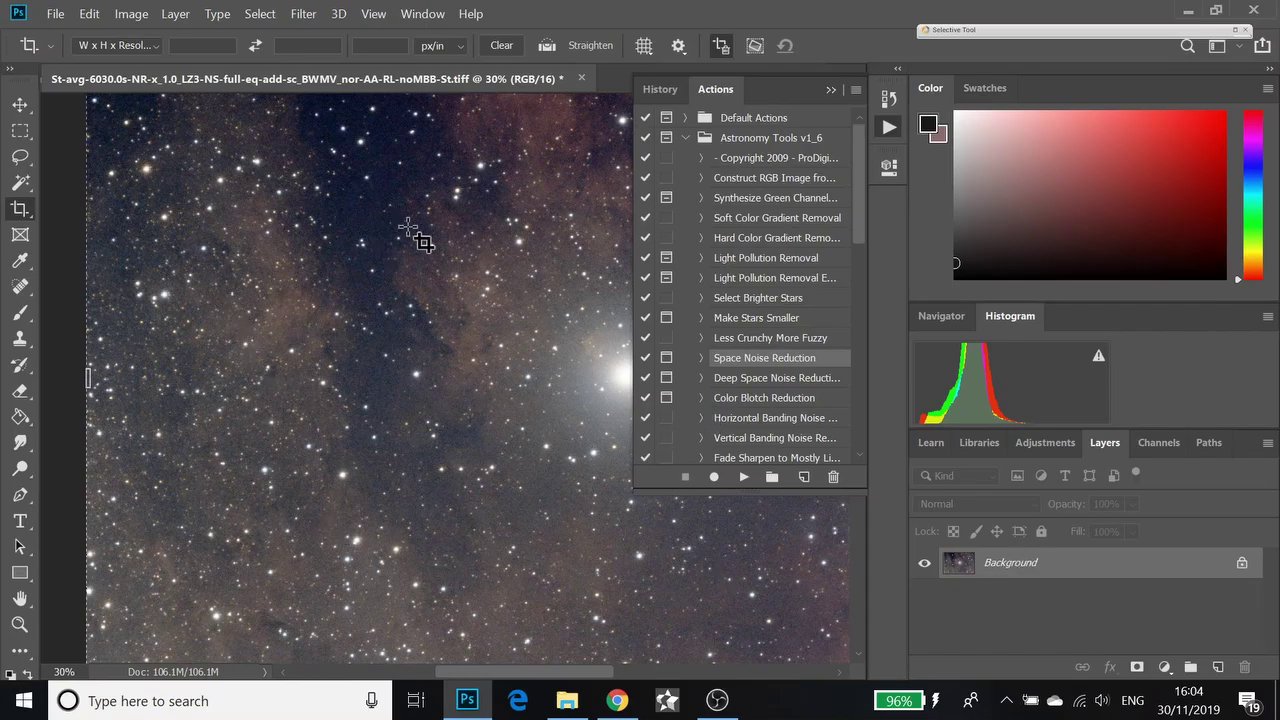
{"action": "left_click", "coordinate": [652, 93]}
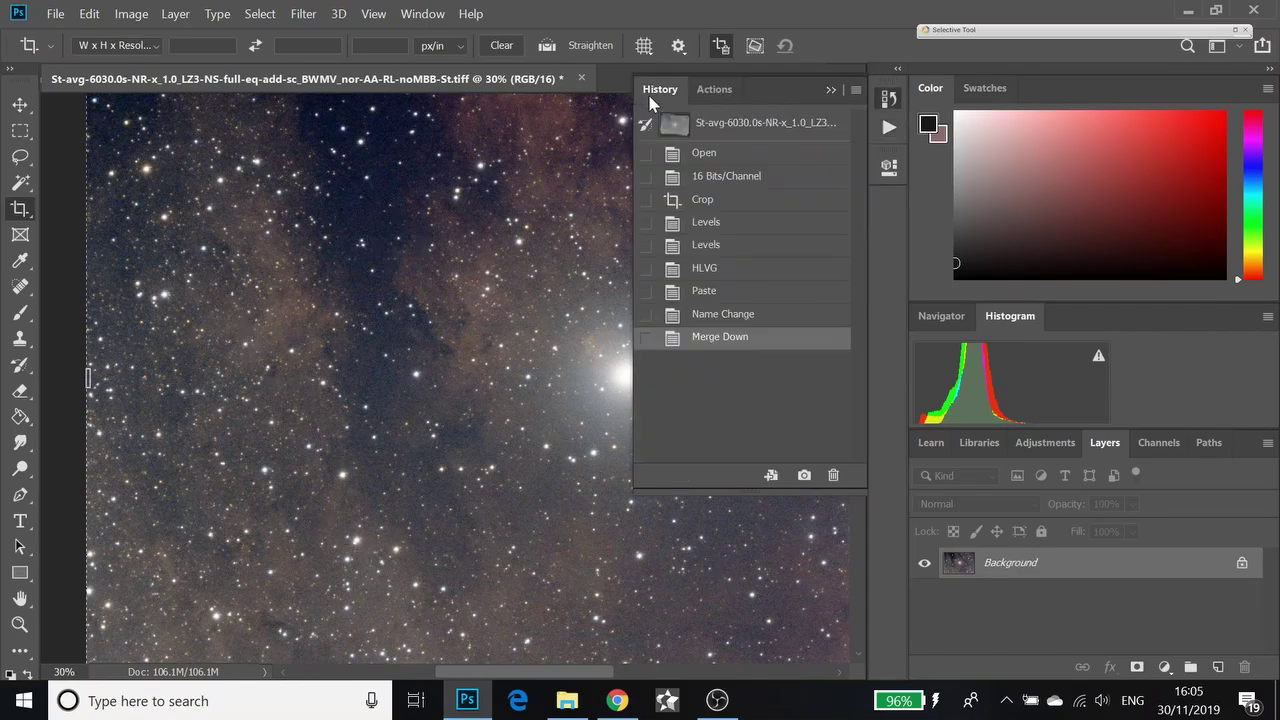
{"action": "left_click", "coordinate": [698, 270]}
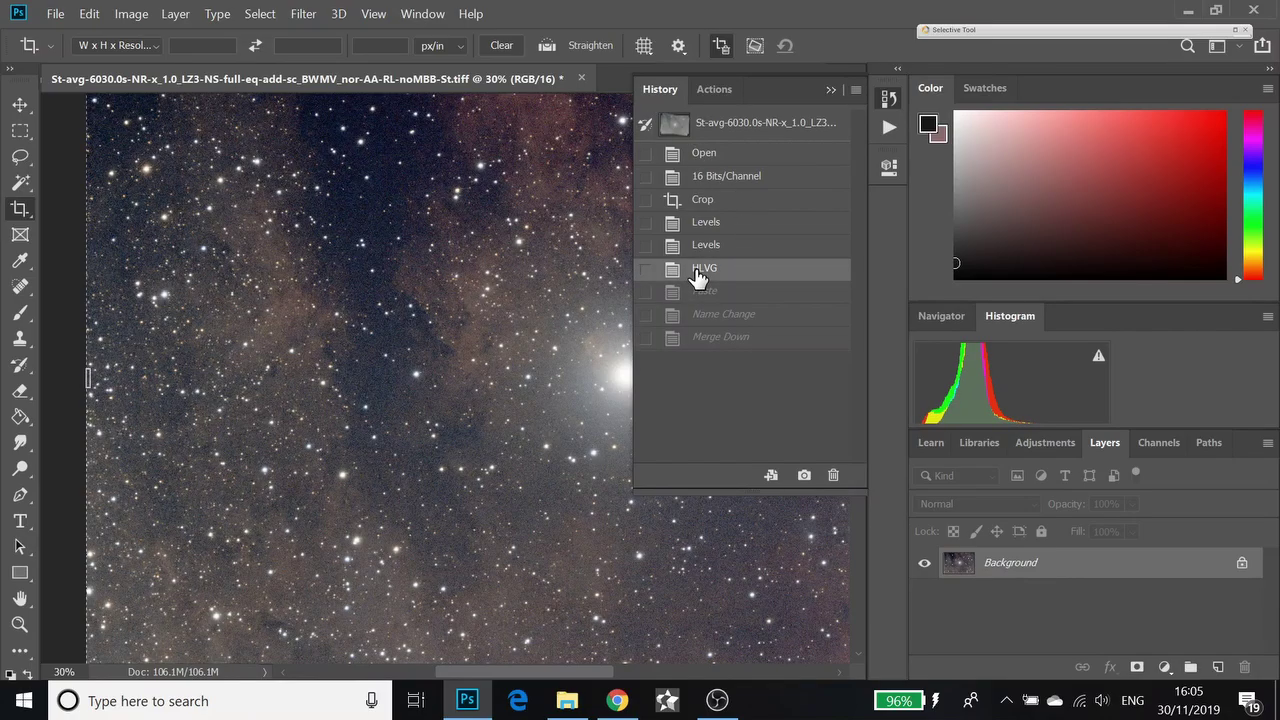
{"action": "left_click", "coordinate": [716, 340]}
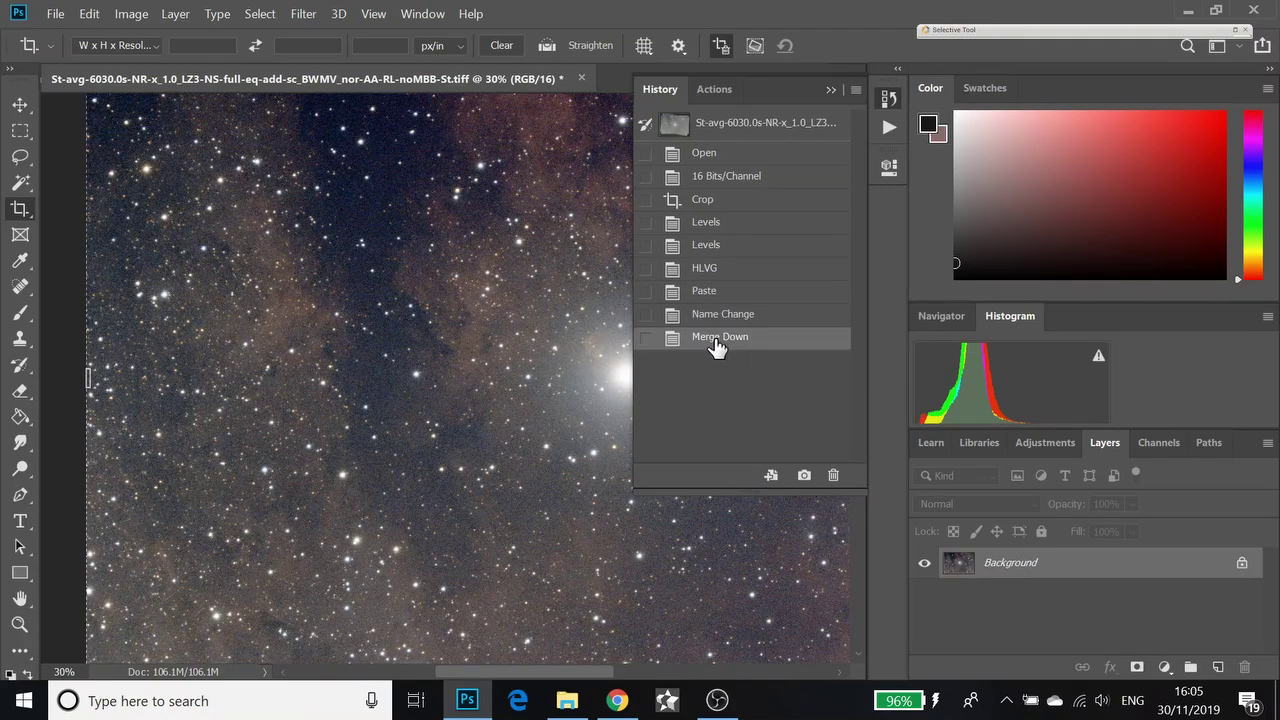
{"action": "left_click", "coordinate": [707, 293]}
{"action": "left_click", "coordinate": [704, 270]}
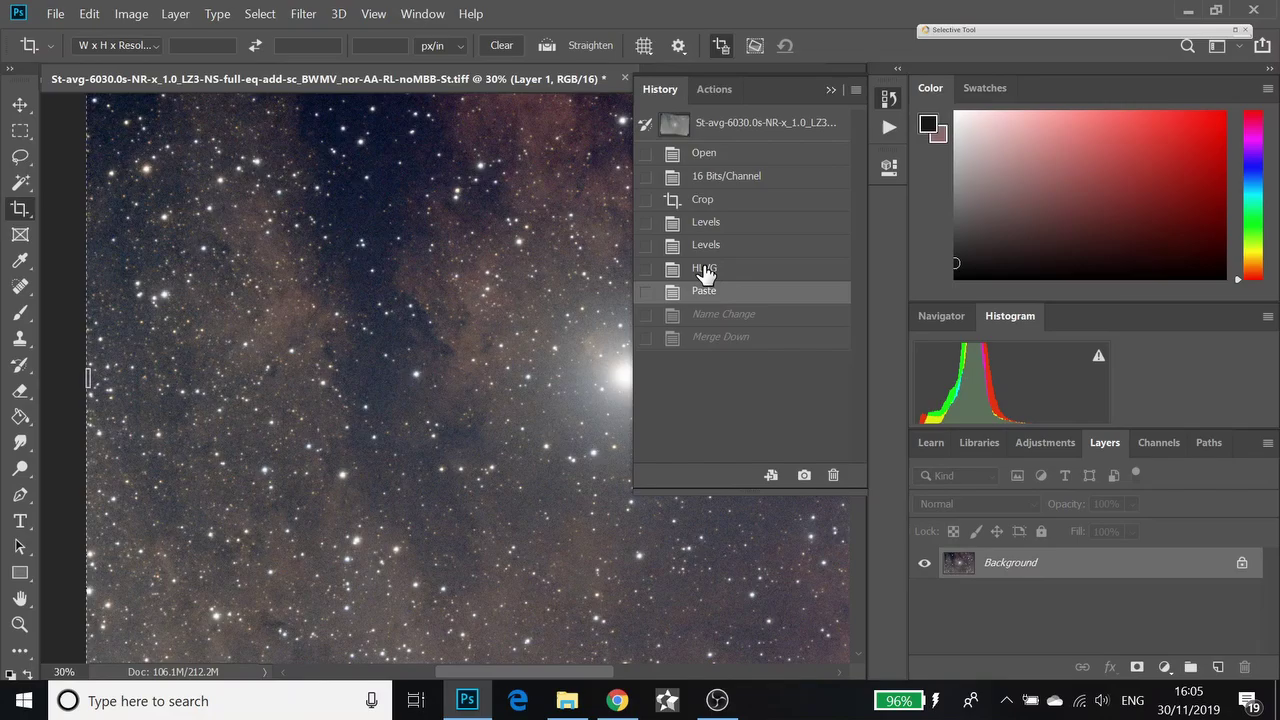
{"action": "left_click", "coordinate": [733, 342]}
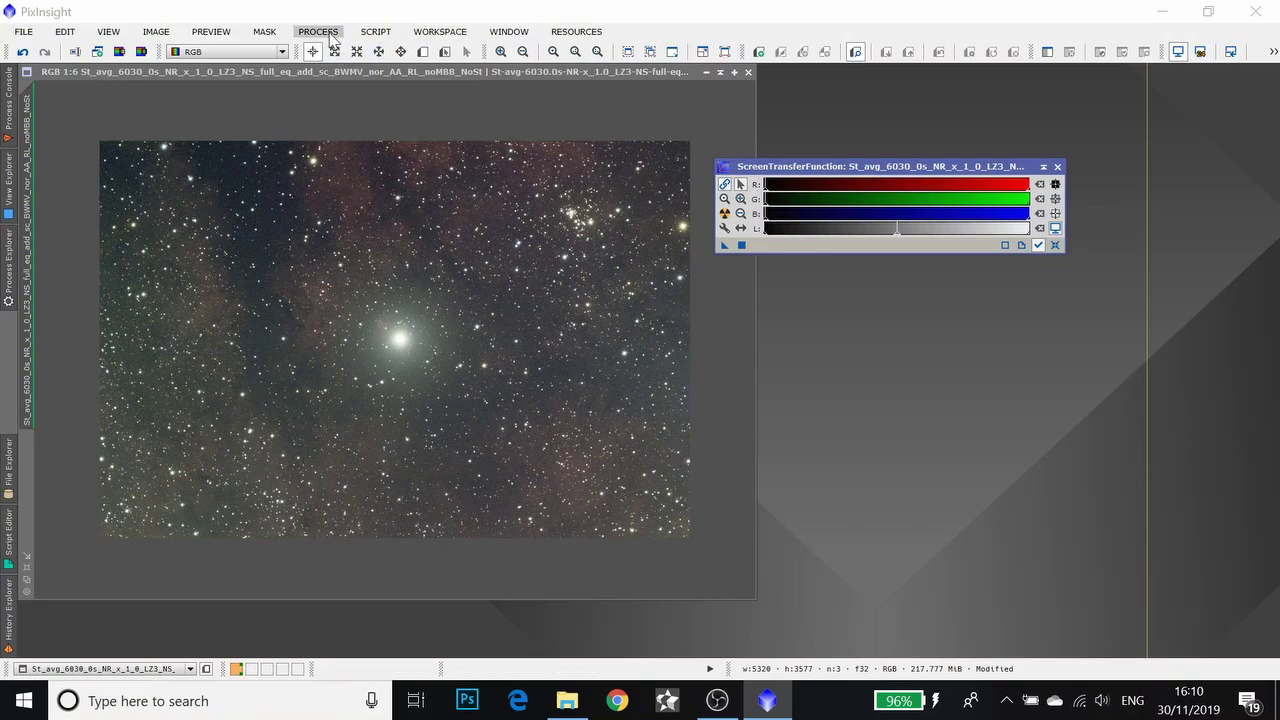
Apply SCNR green removal (Average Neutral, amount 1.00) to the star field and close SCNR
{"action": "left_click", "coordinate": [330, 33]}
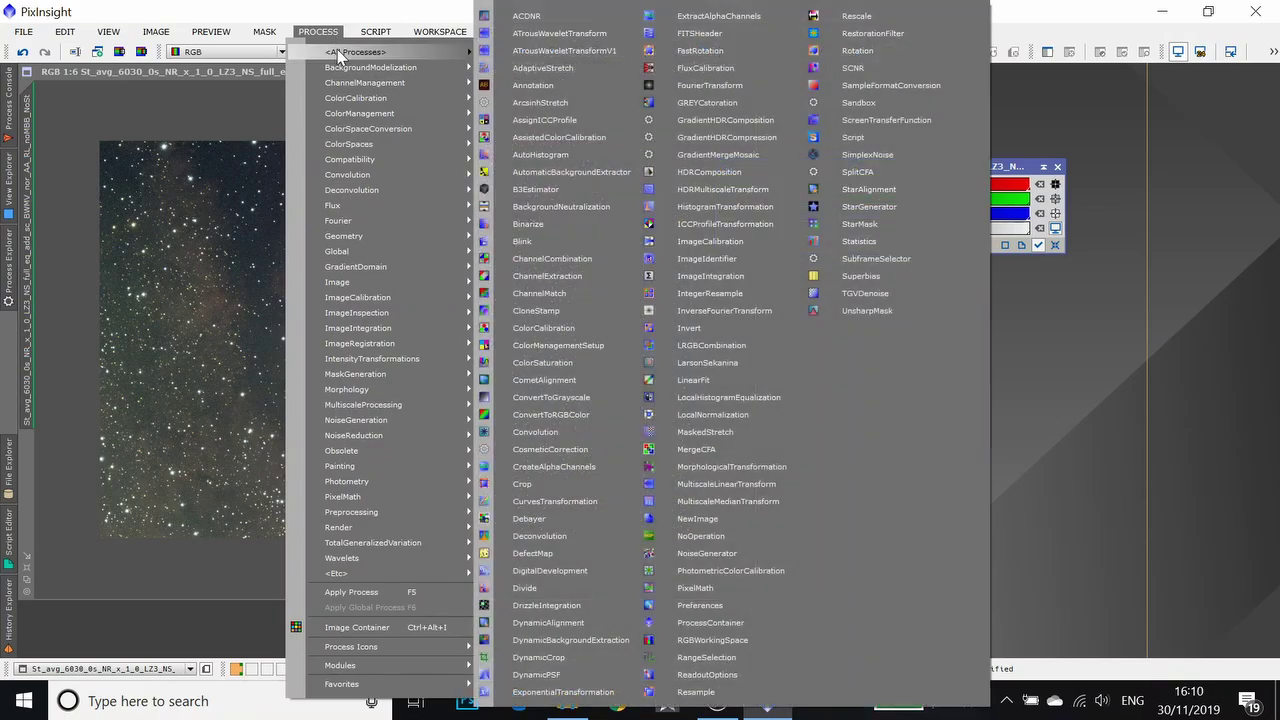
{"action": "mouse_move", "coordinate": [345, 51]}
{"action": "left_click", "coordinate": [849, 66]}
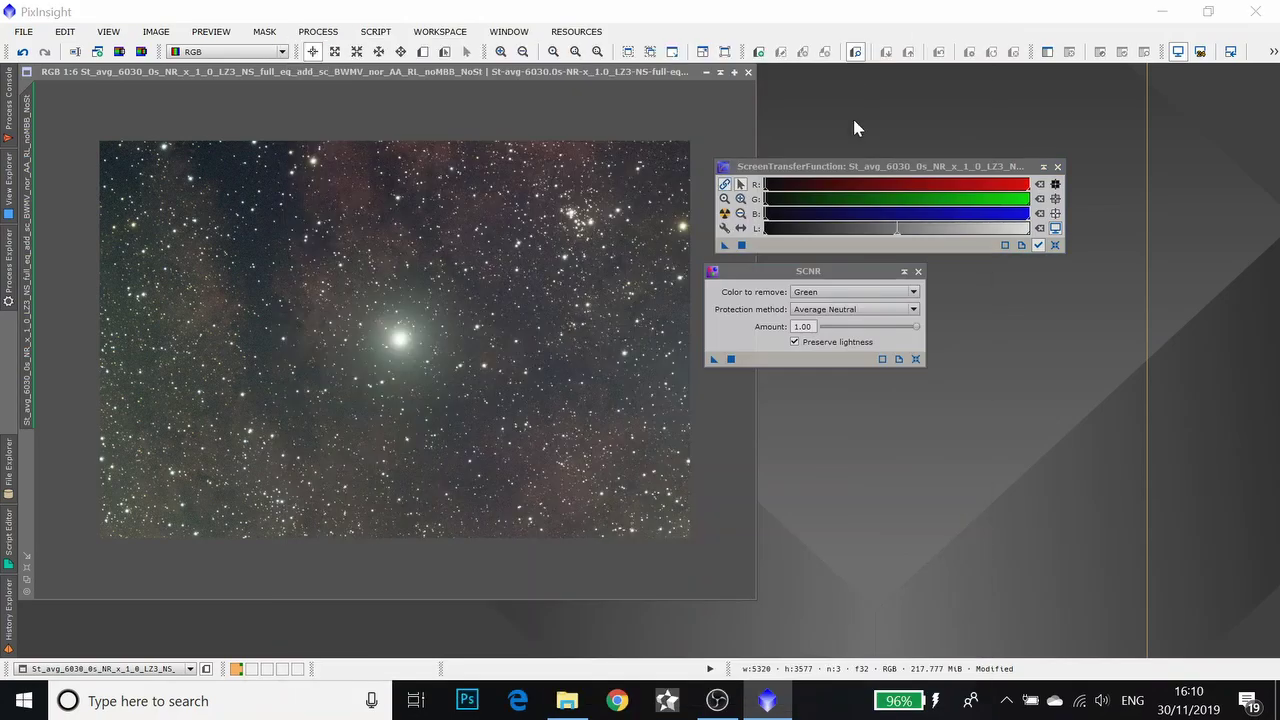
{"action": "left_click", "coordinate": [731, 359]}
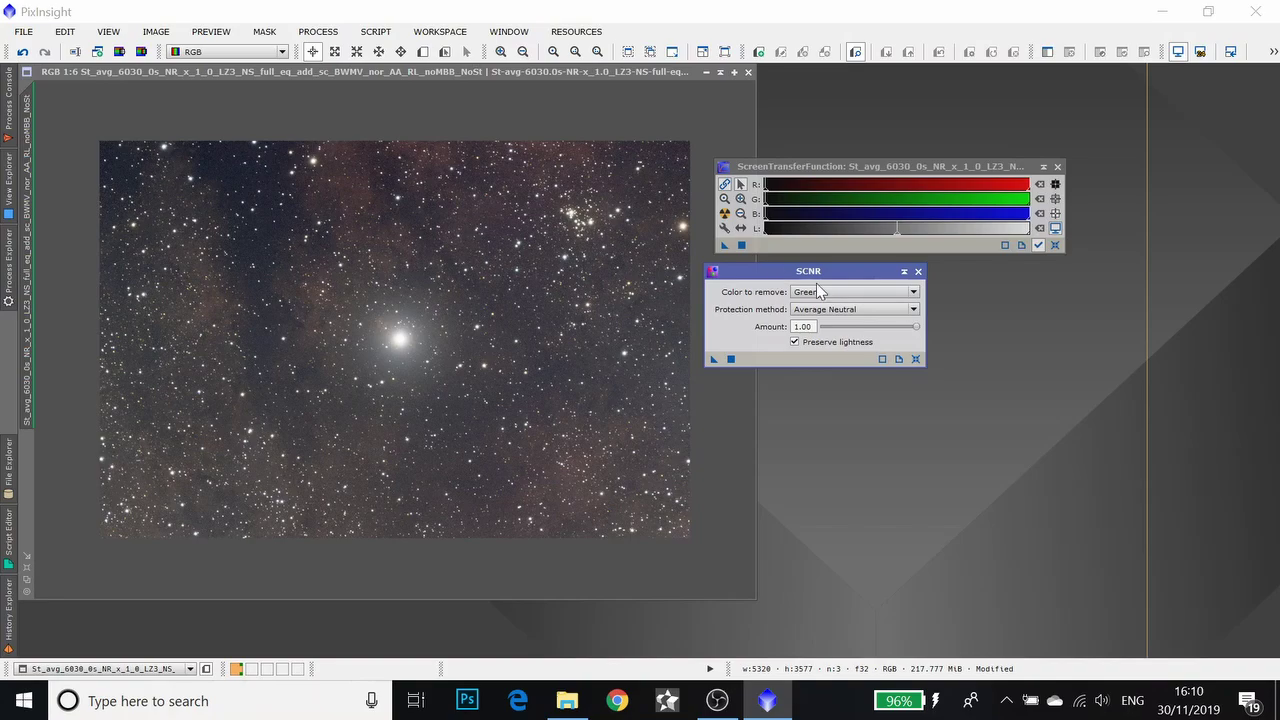
{"action": "left_click", "coordinate": [918, 271]}
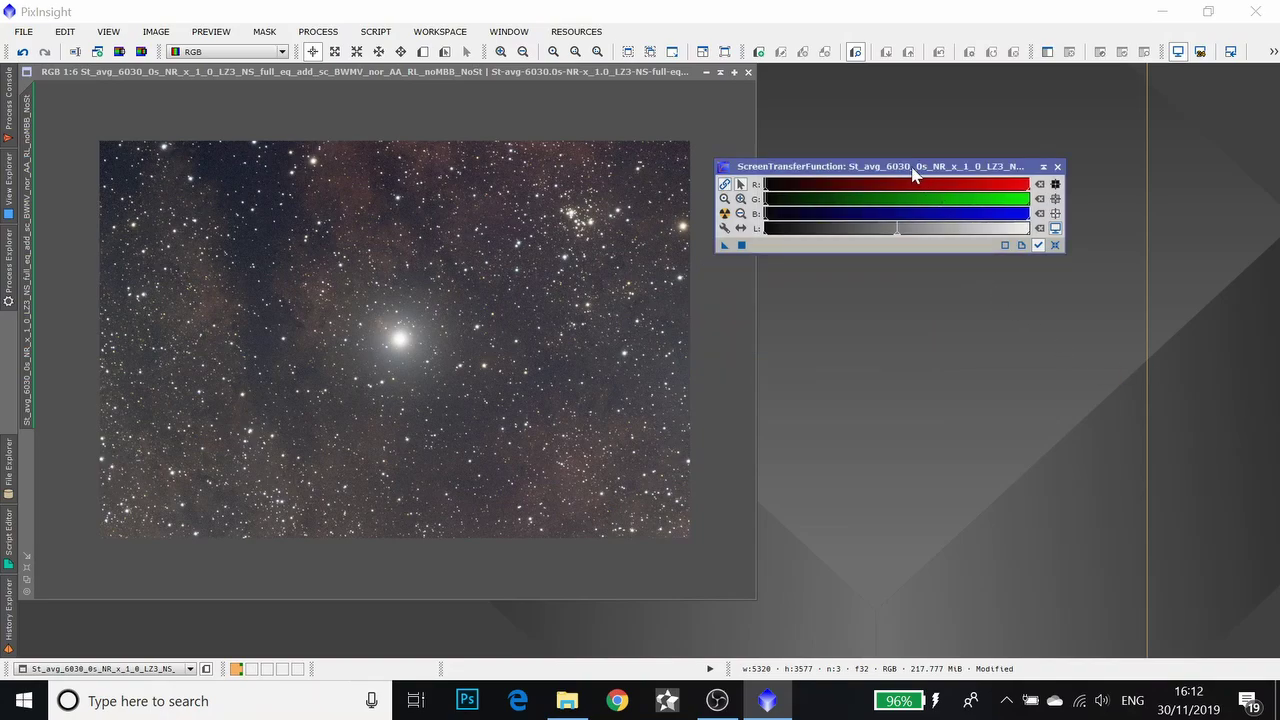
Reset the ScreenTransferFunction and re-apply Auto Stretch to the SCNR-corrected star field
{"action": "left_click_drag", "start_coordinate": [915, 172], "coordinate": [1023, 182]}
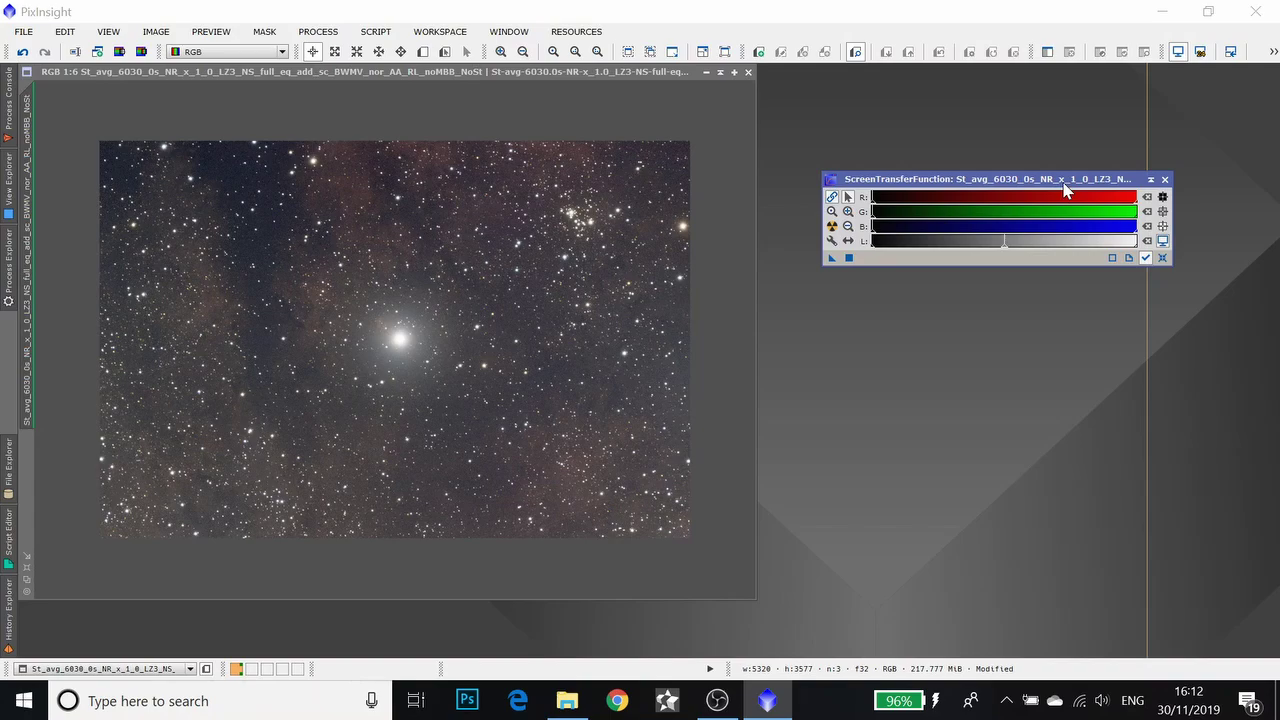
{"action": "left_click", "coordinate": [1177, 53]}
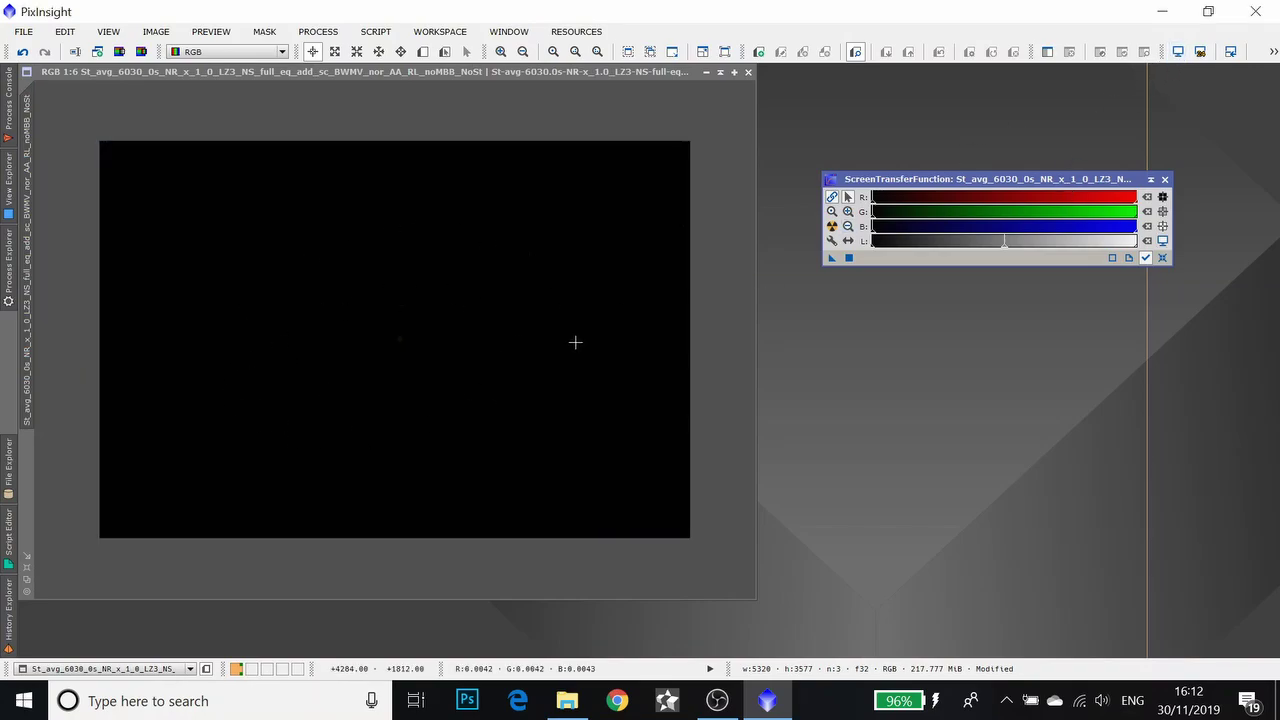
{"action": "left_click", "coordinate": [1177, 52]}
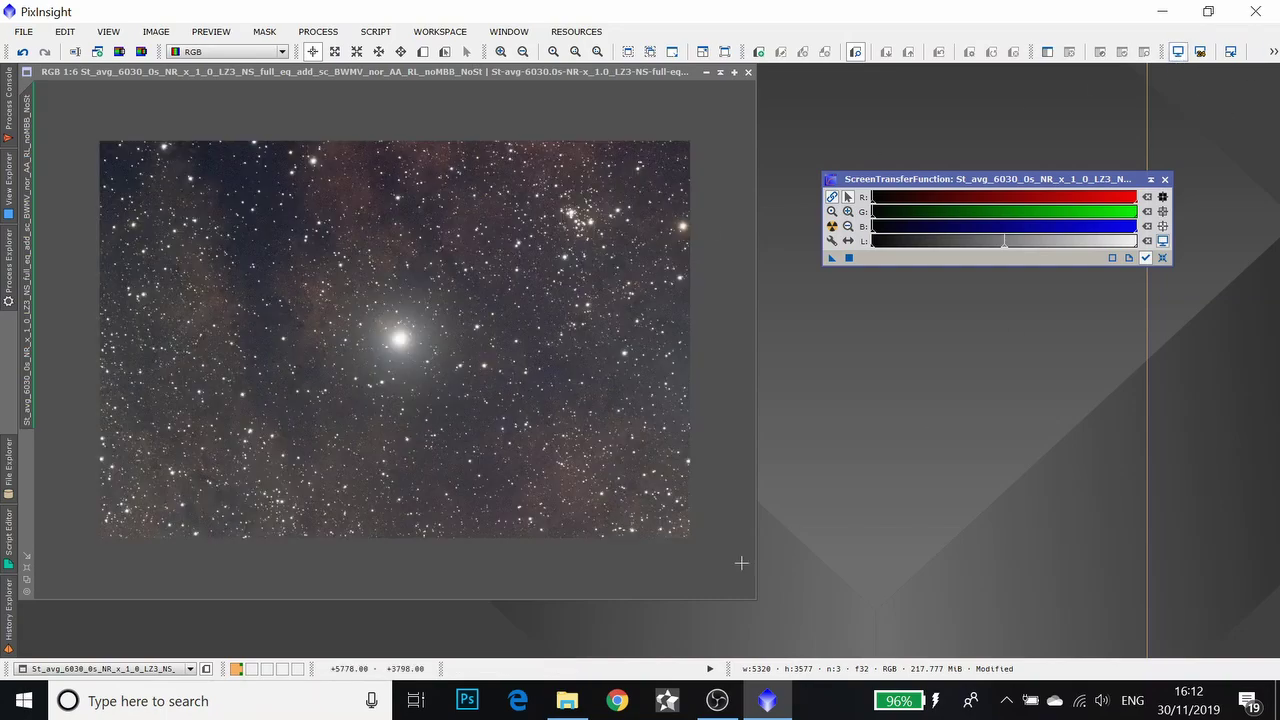
Draw a preview region over the upper-left star field and turn Preview01 into a new image
{"action": "left_click", "coordinate": [427, 52]}
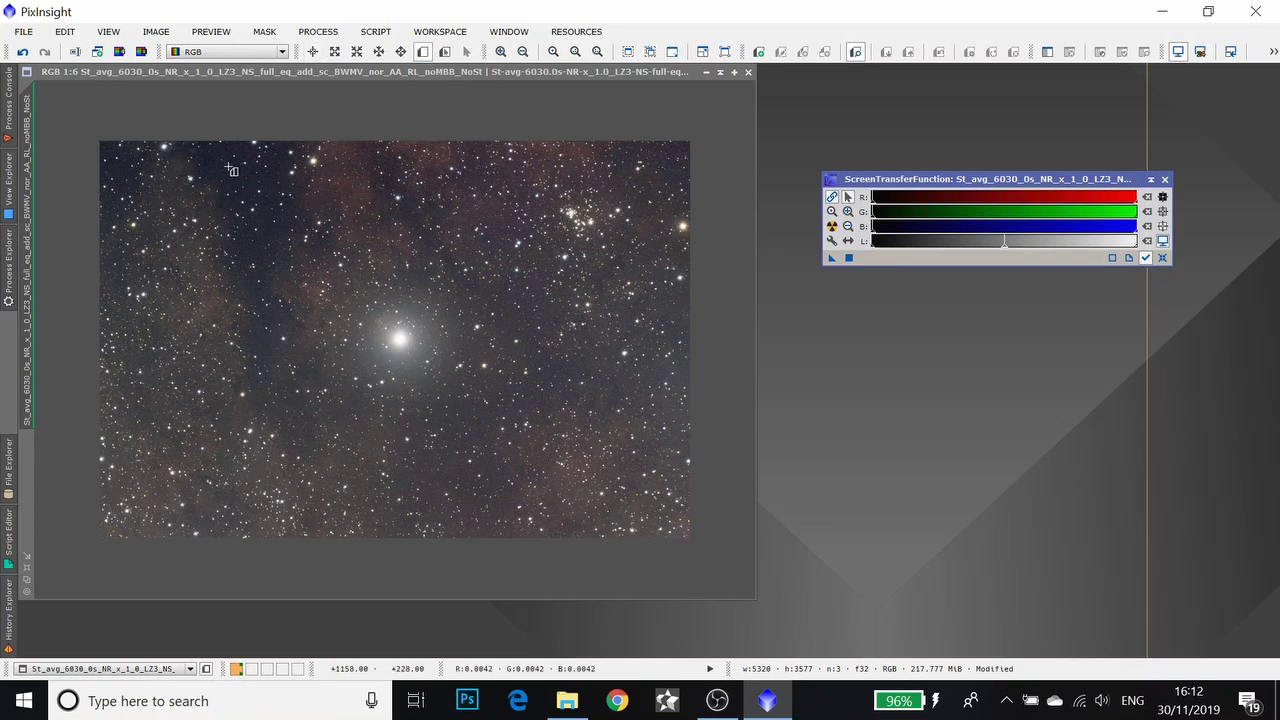
{"action": "left_click_drag", "start_coordinate": [229, 167], "coordinate": [375, 277]}
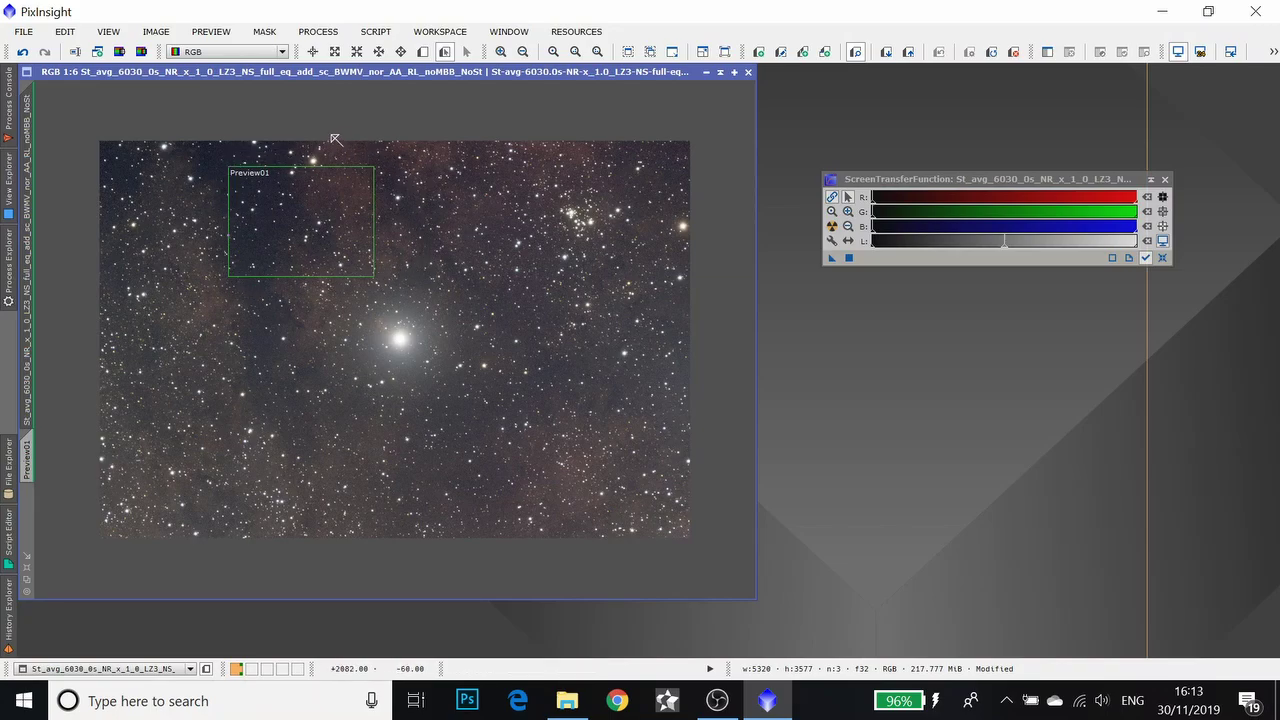
{"action": "left_click", "coordinate": [230, 33]}
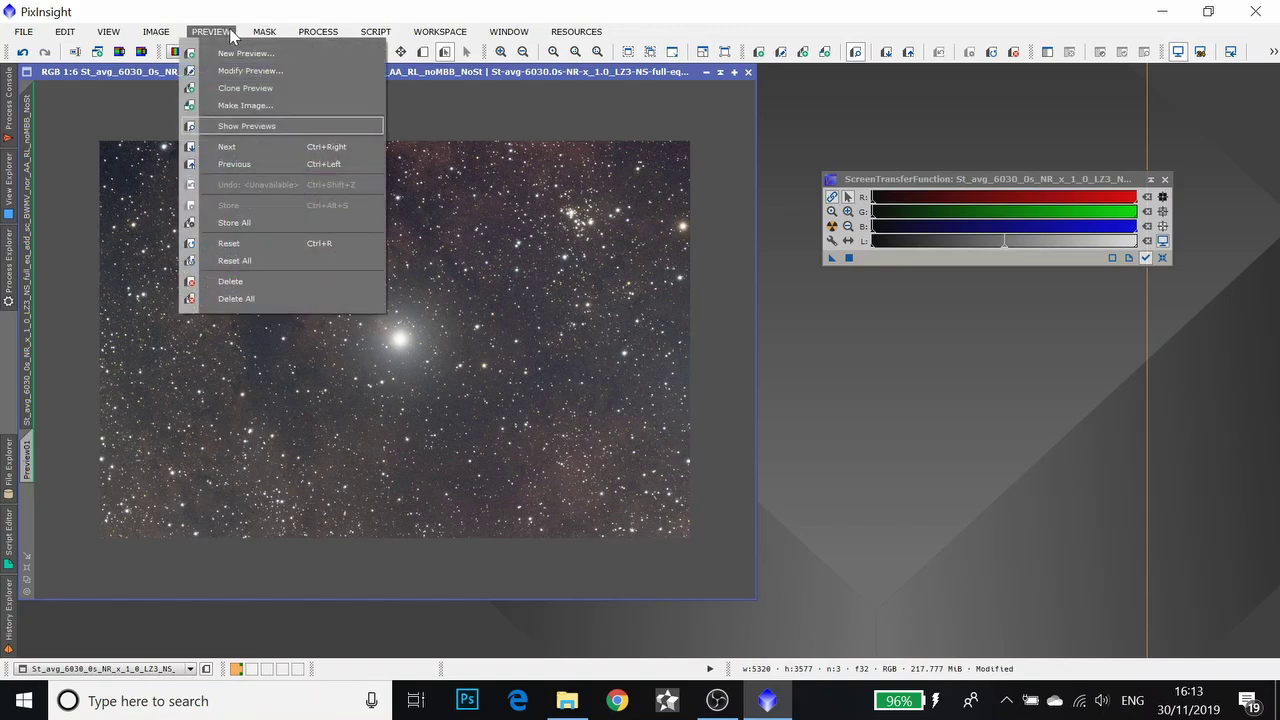
{"action": "left_click", "coordinate": [247, 105]}
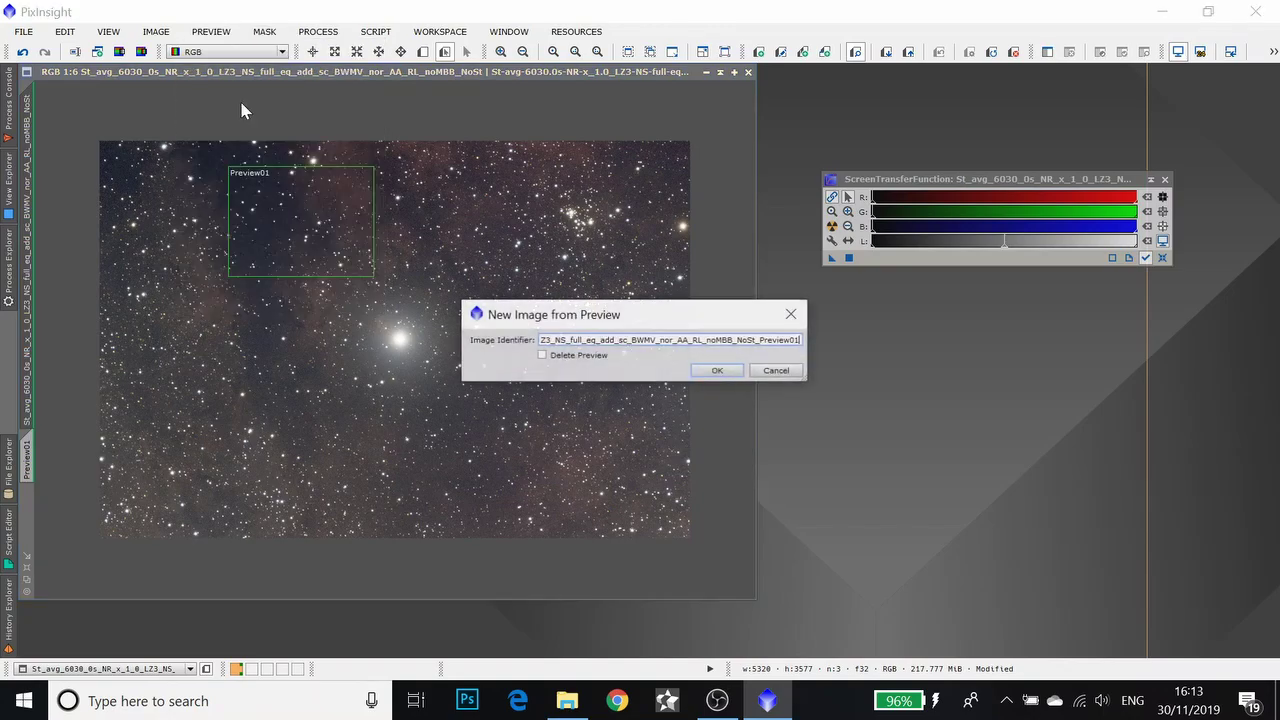
{"action": "left_click", "coordinate": [717, 371]}
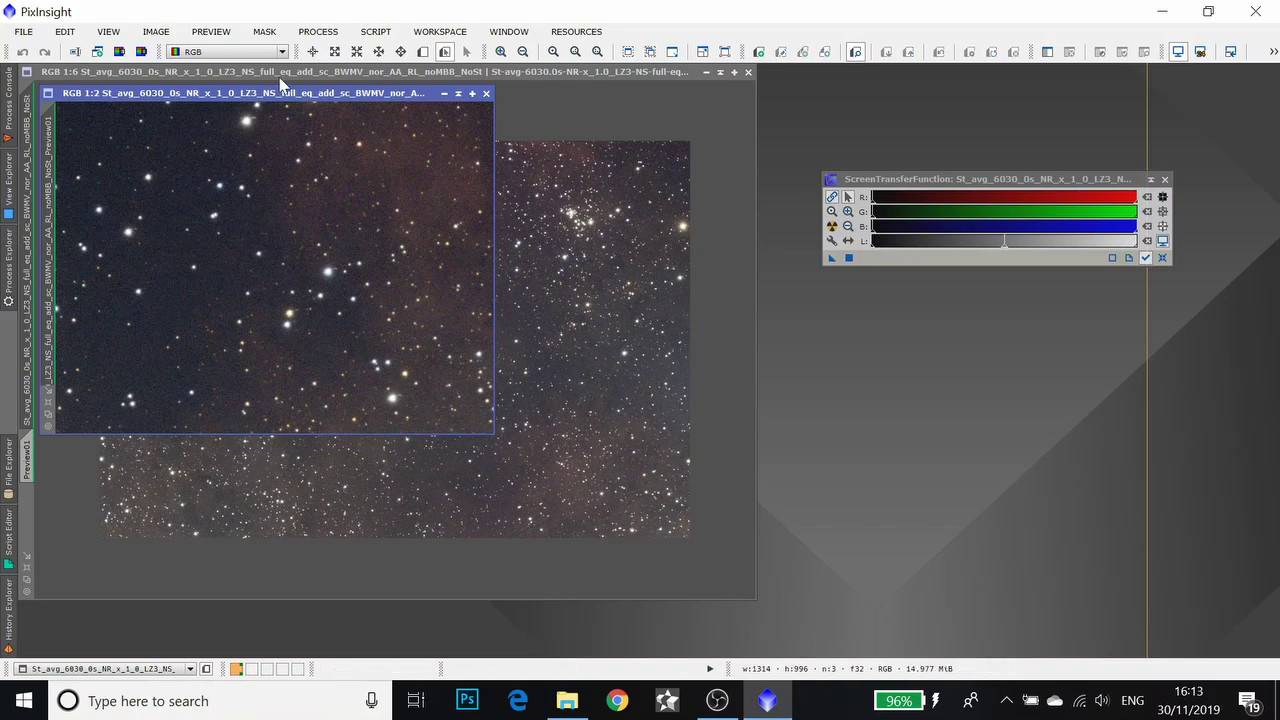
Enlarge and reposition the Preview01 window and show it at 1:1 scale
{"action": "left_click_drag", "start_coordinate": [291, 95], "coordinate": [496, 210]}
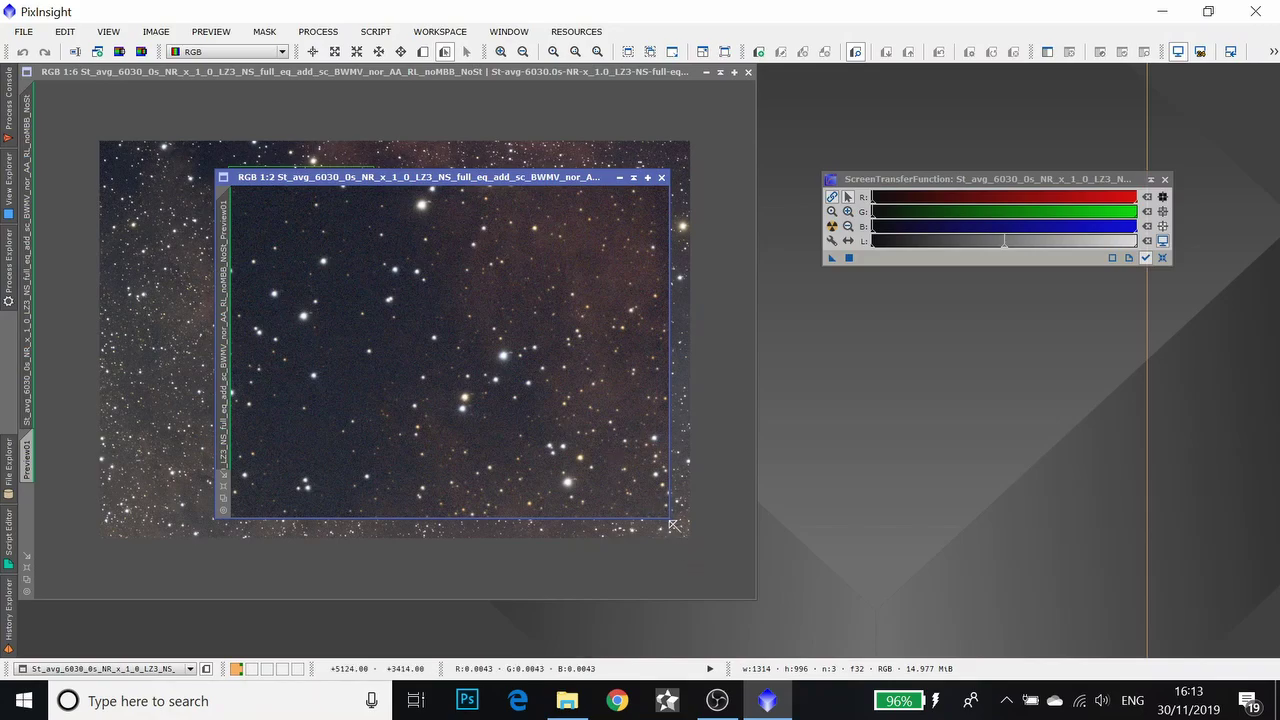
{"action": "left_click_drag", "start_coordinate": [668, 519], "coordinate": [918, 656]}
{"action": "left_click_drag", "start_coordinate": [567, 181], "coordinate": [408, 89]}
{"action": "left_click", "coordinate": [501, 53]}
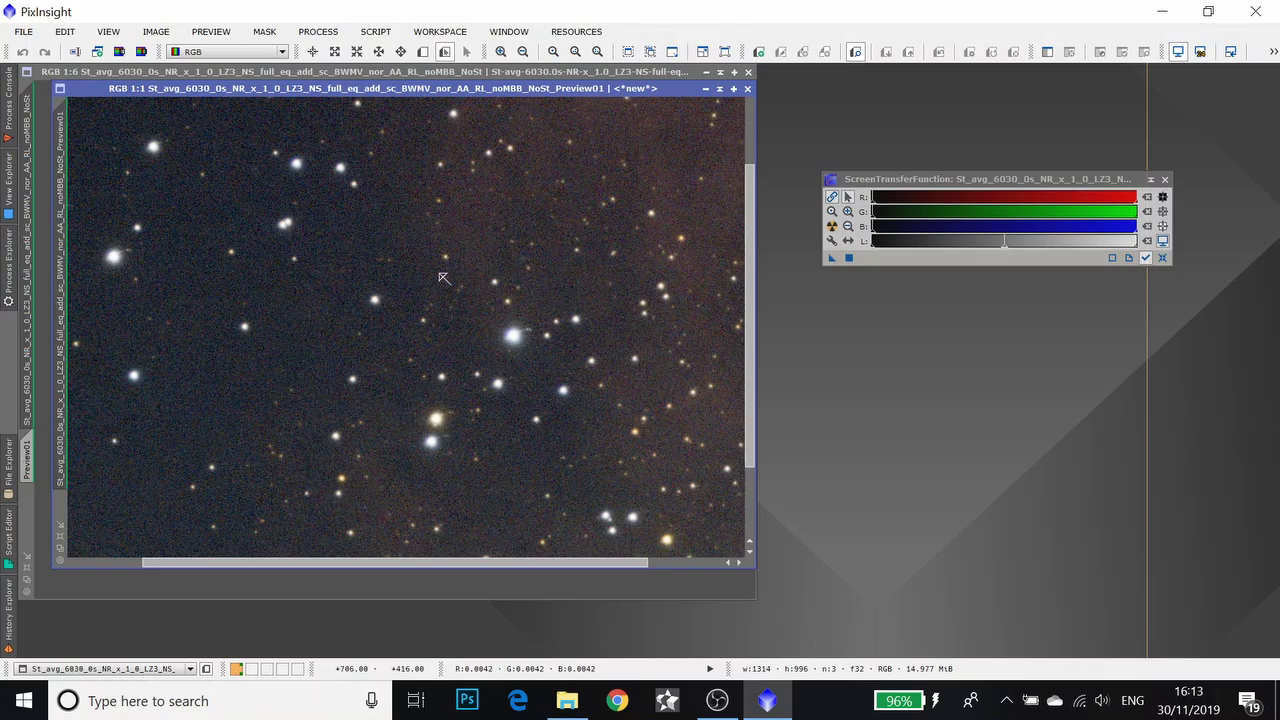
Open MultiscaleLinearTransform, enable layer 1 noise reduction (threshold 3.000, amount 1.00), and start Real-Time Preview
{"action": "left_click", "coordinate": [337, 36]}
{"action": "mouse_move", "coordinate": [344, 54]}
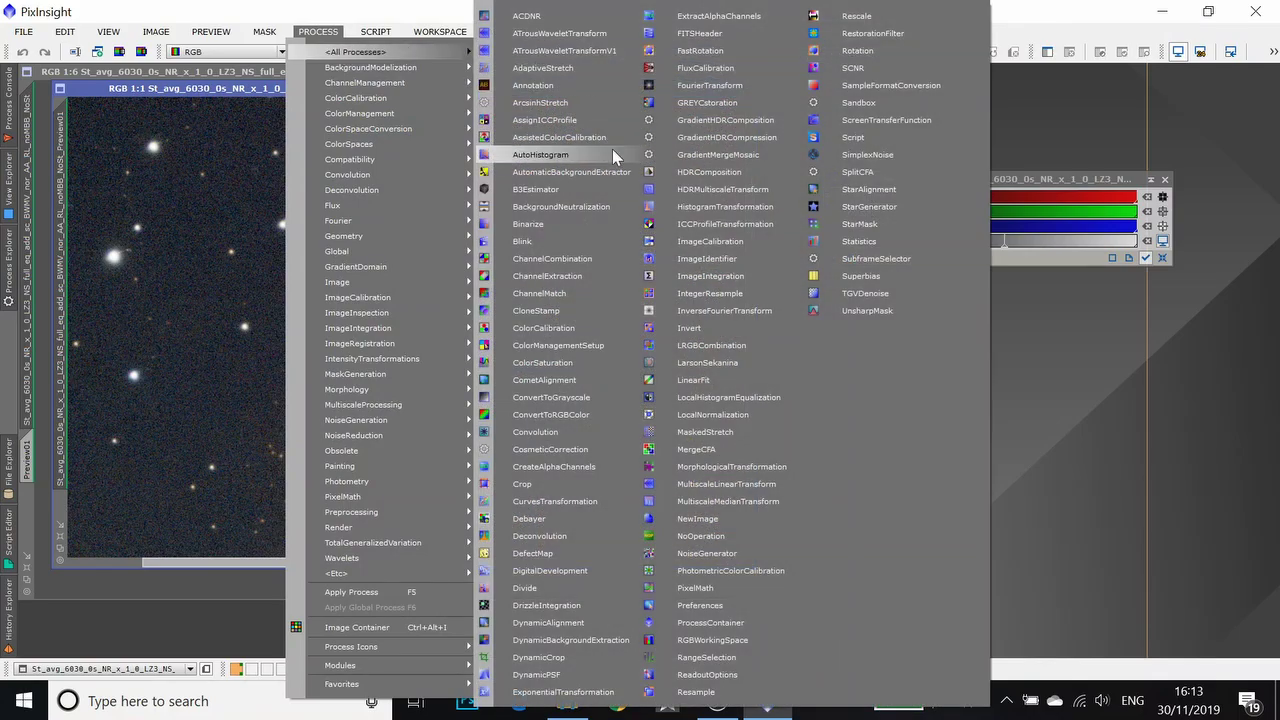
{"action": "left_click", "coordinate": [743, 487]}
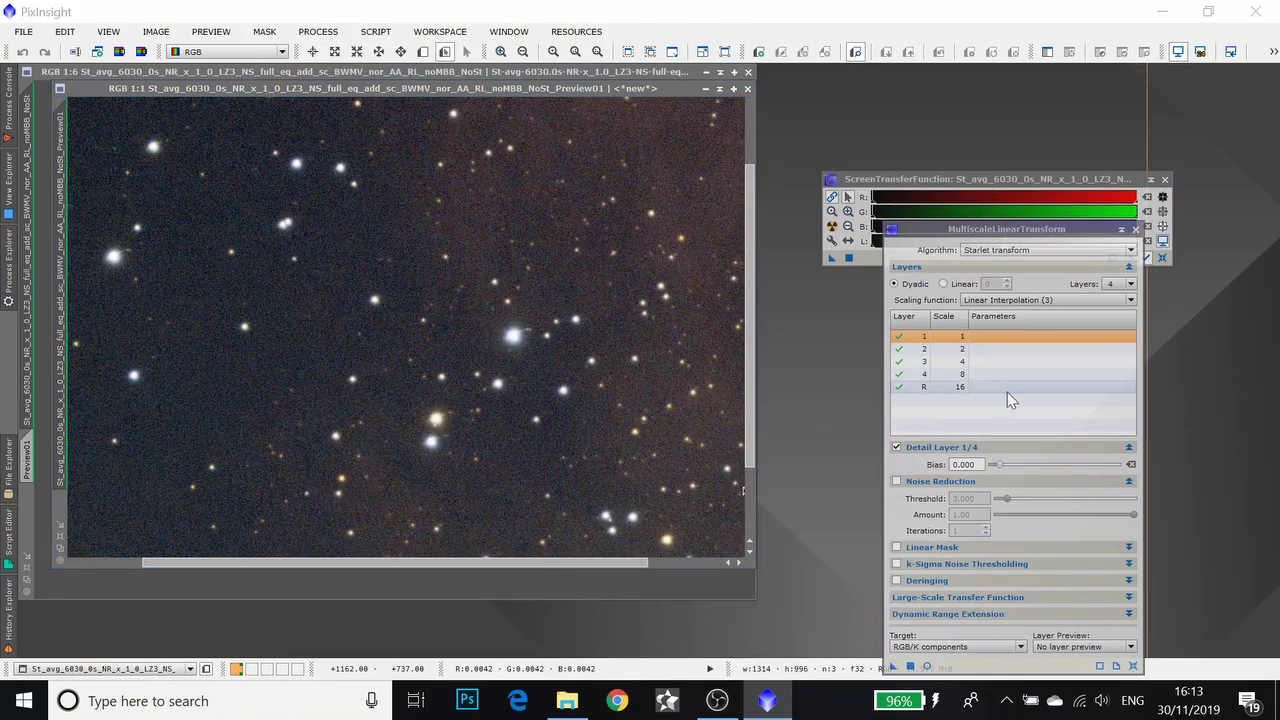
{"action": "left_click_drag", "start_coordinate": [1006, 230], "coordinate": [898, 114]}
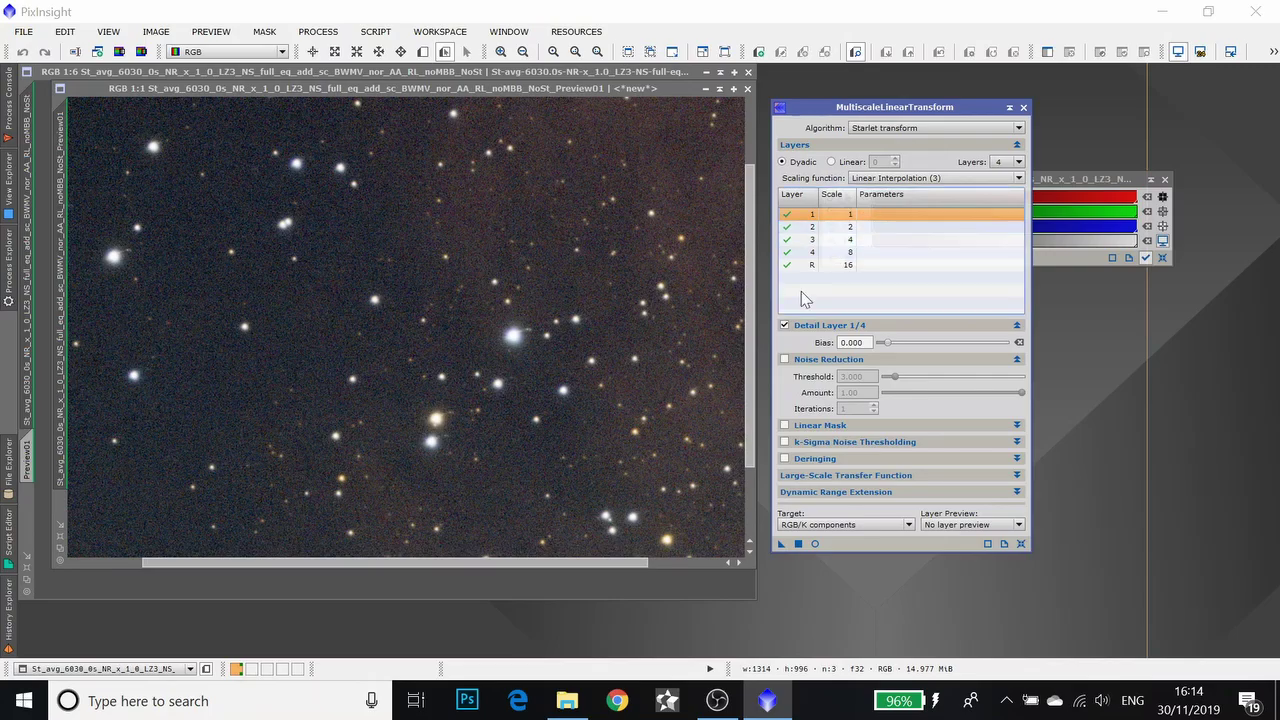
{"action": "left_click", "coordinate": [785, 360]}
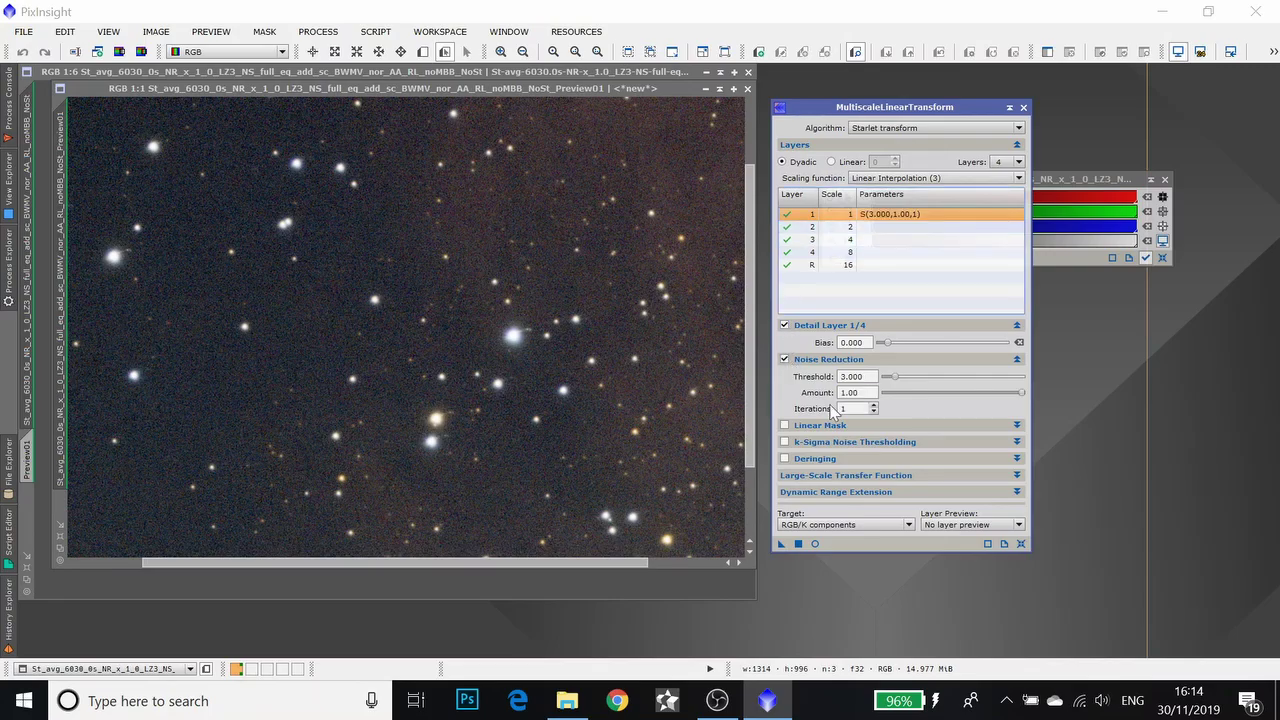
{"action": "left_click", "coordinate": [816, 545]}
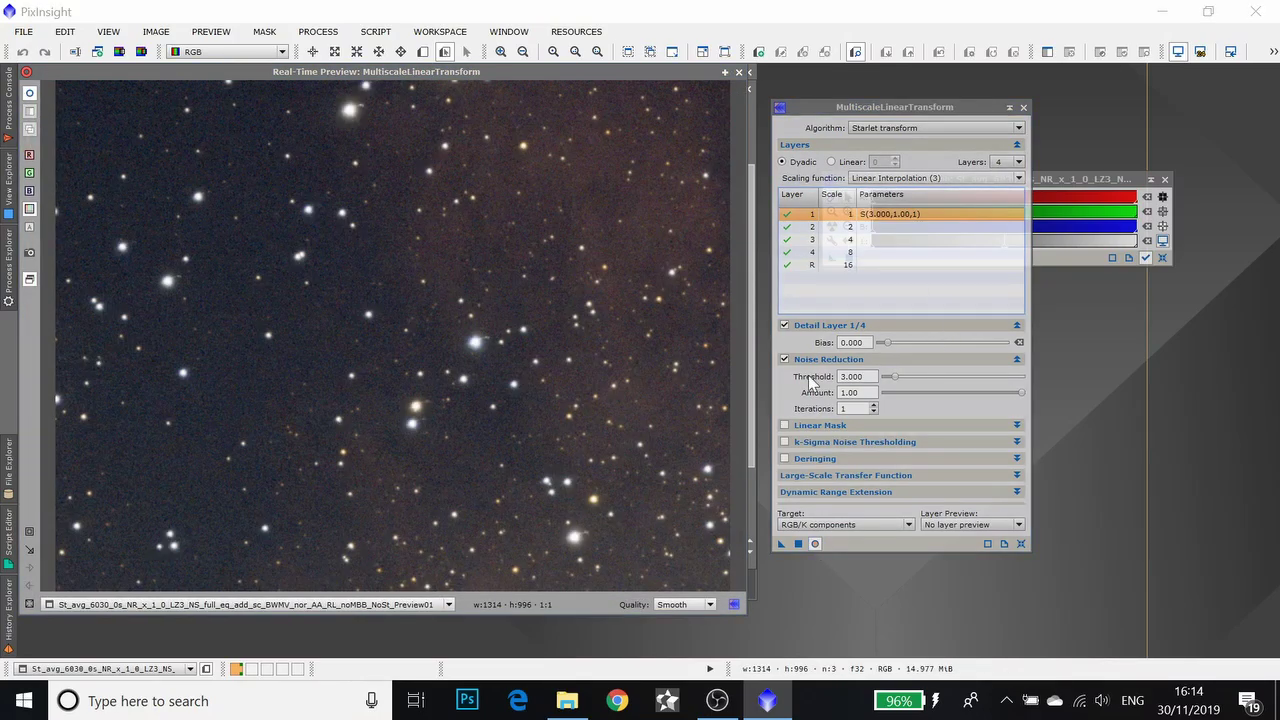
Toggle layer 1 noise reduction to compare, then set amount 0.50 and iterations 2
{"action": "left_click", "coordinate": [785, 360]}
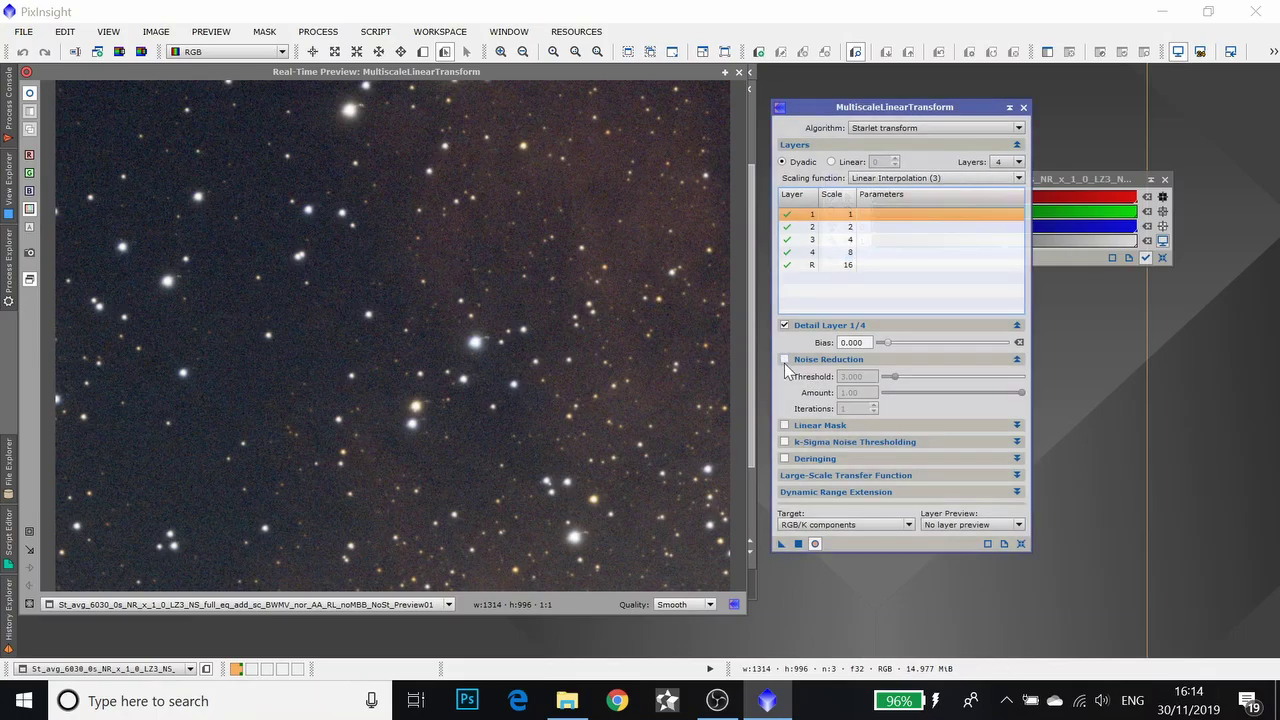
{"action": "left_click", "coordinate": [785, 360]}
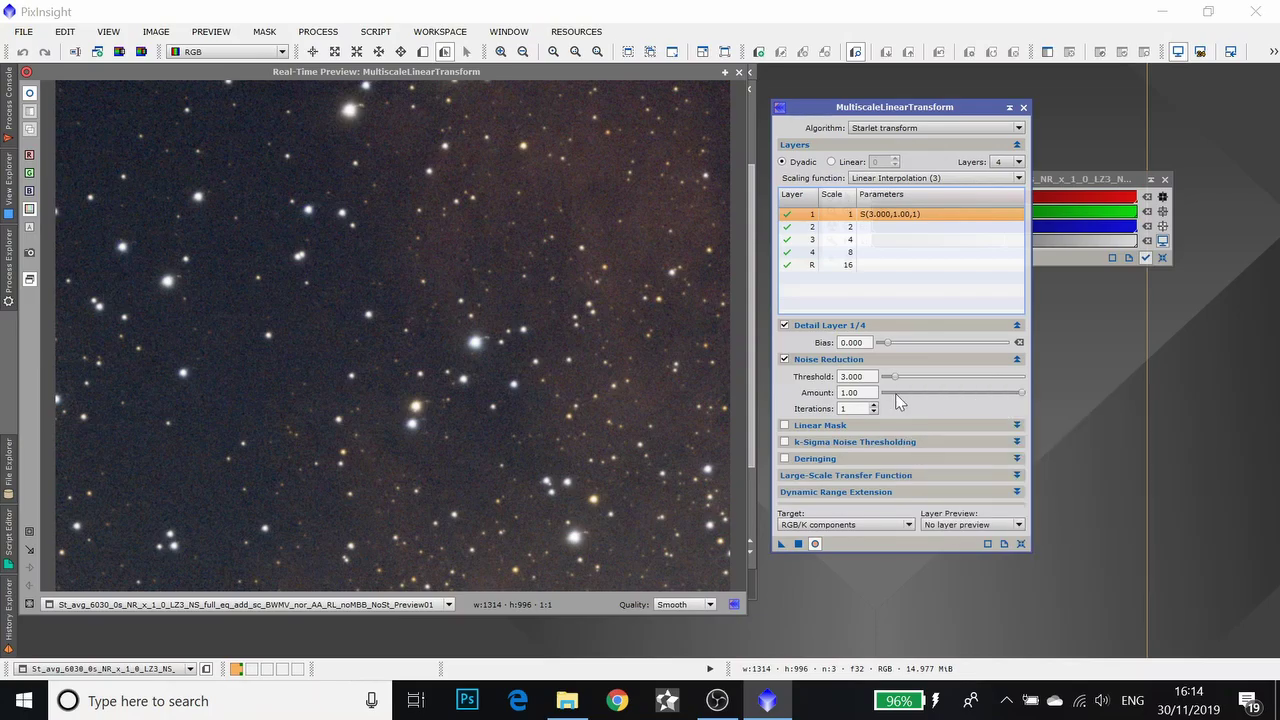
{"action": "left_click", "coordinate": [1021, 394]}
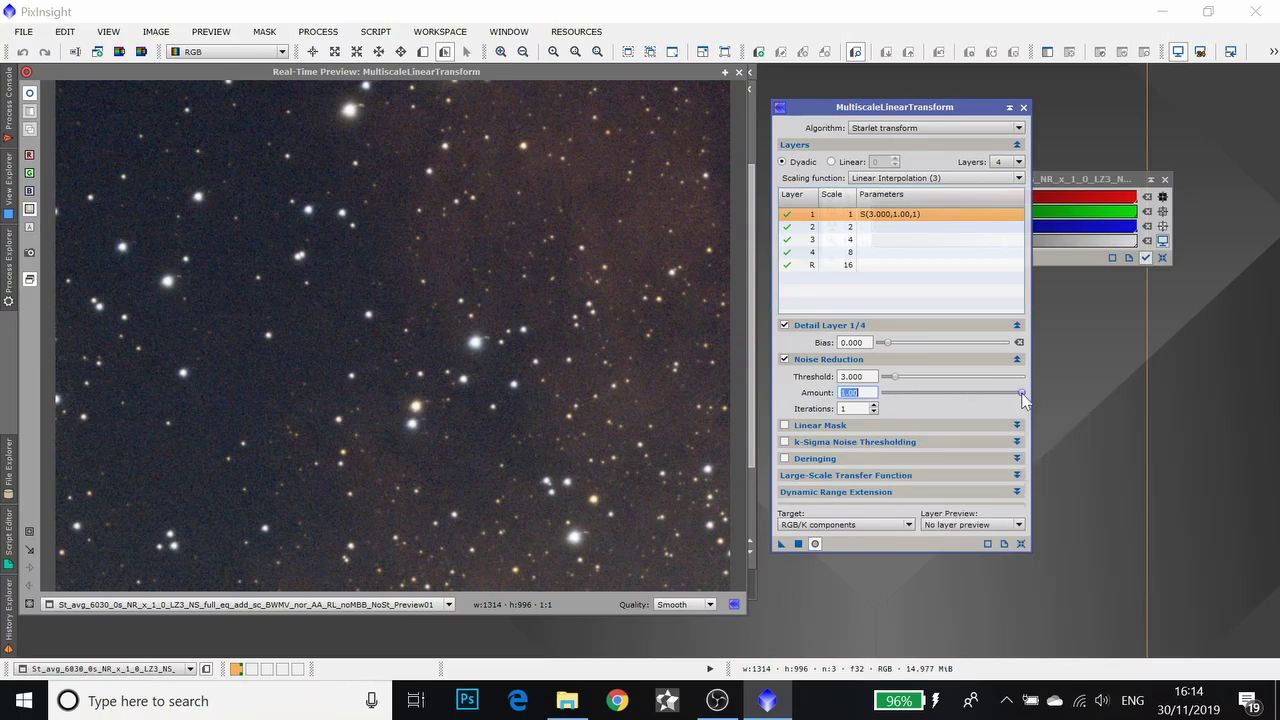
{"action": "left_click_drag", "start_coordinate": [1021, 394], "coordinate": [954, 395]}
{"action": "left_click", "coordinate": [875, 405]}
Turn on MultiscaleLinearTransform layer 2 noise reduction with threshold 2.000 and amount 0.40
{"action": "left_click", "coordinate": [886, 229]}
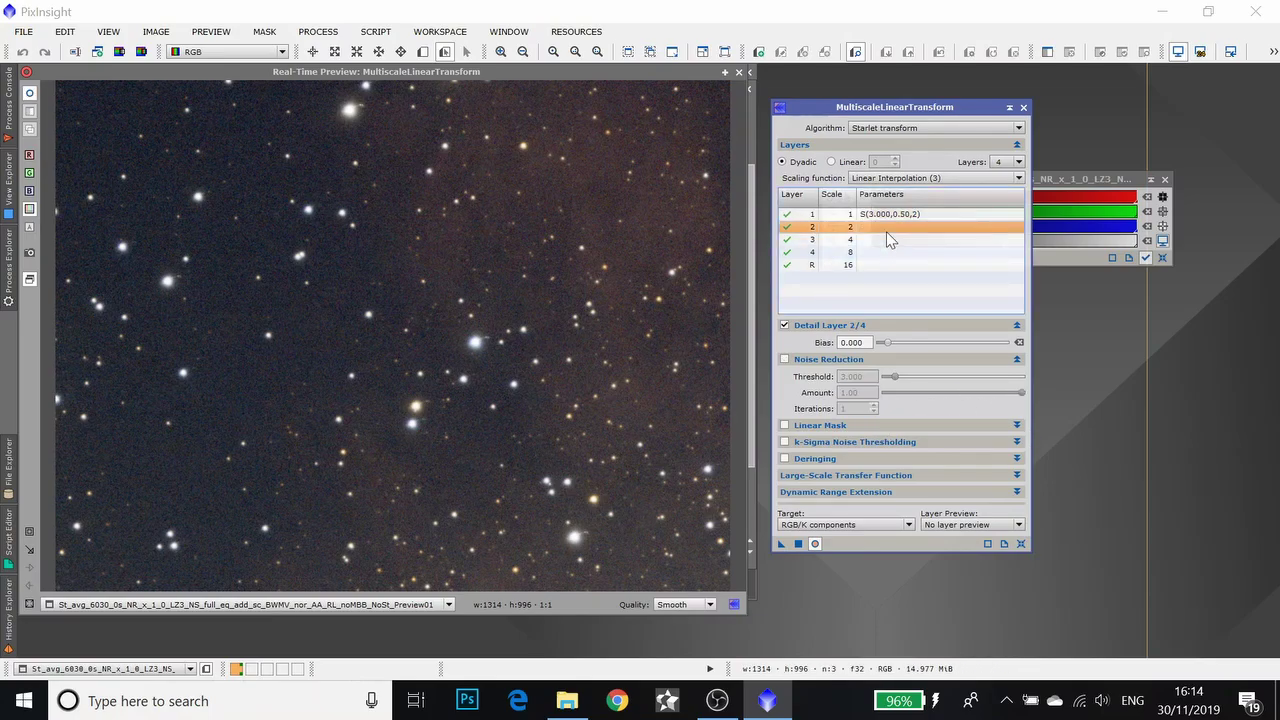
{"action": "left_click", "coordinate": [785, 358]}
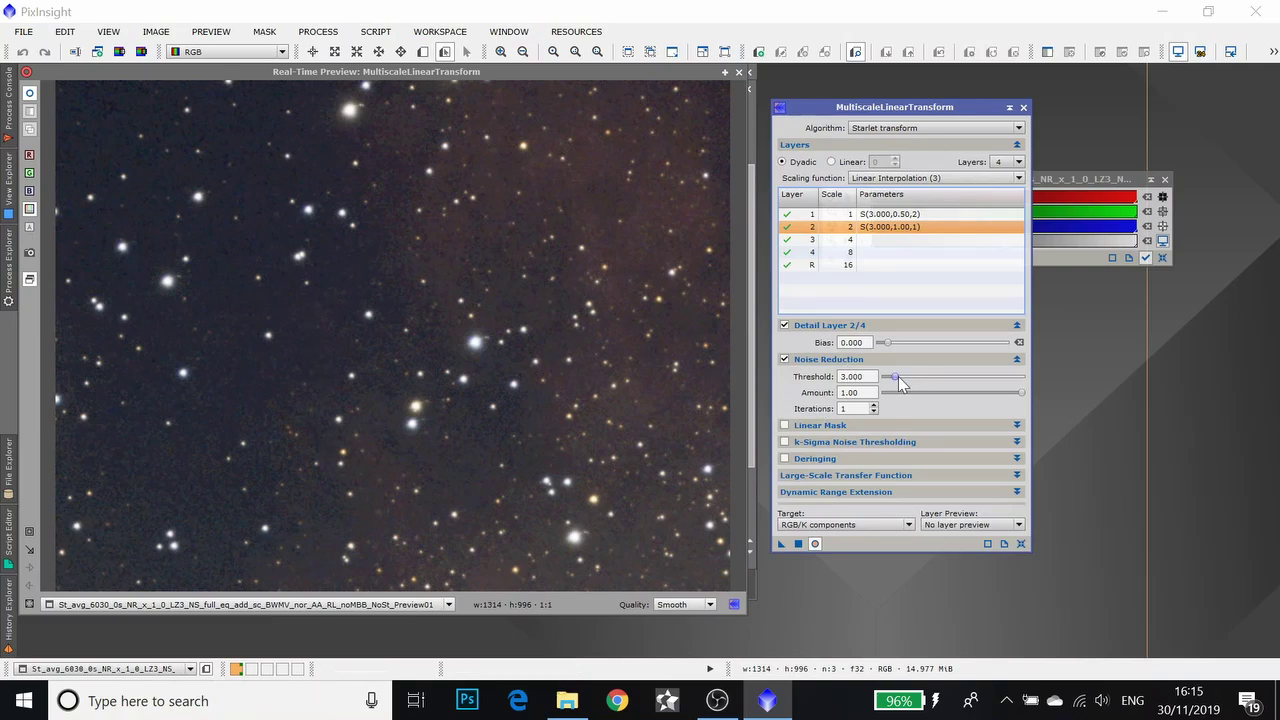
{"action": "left_click_drag", "start_coordinate": [899, 384], "coordinate": [894, 381]}
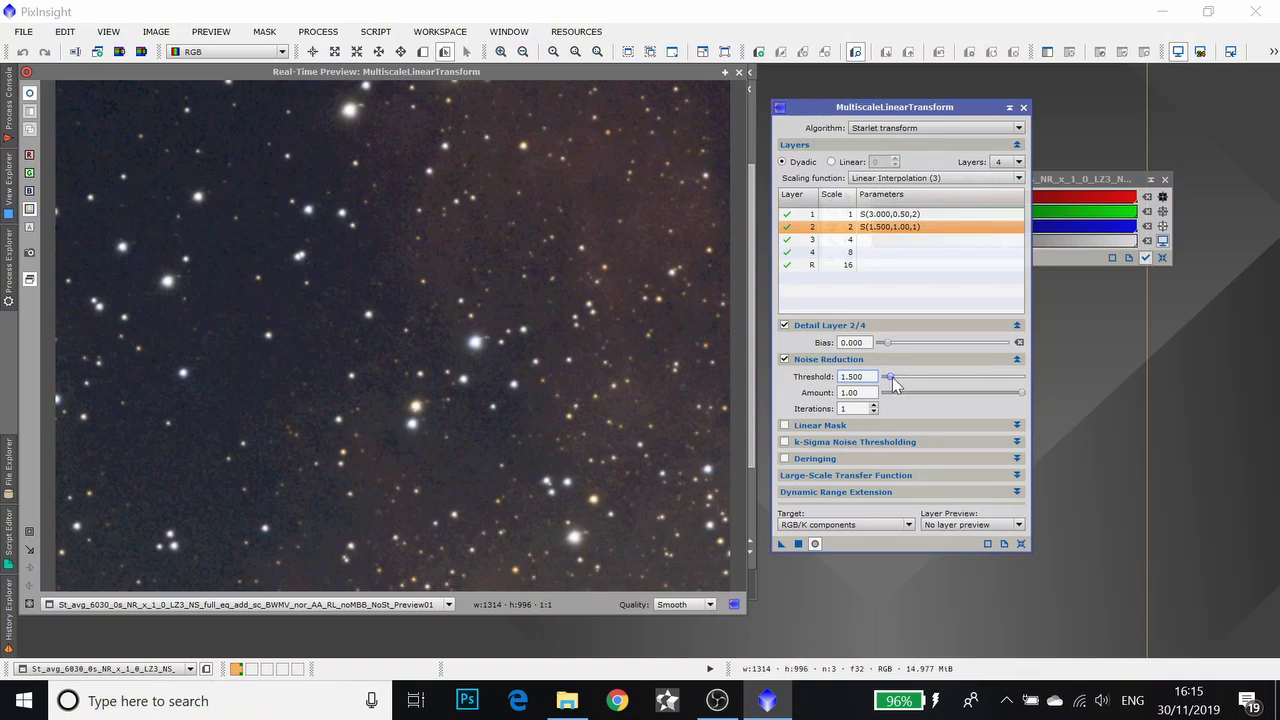
{"action": "left_click_drag", "start_coordinate": [1021, 392], "coordinate": [953, 408]}
{"action": "left_click_drag", "start_coordinate": [952, 392], "coordinate": [940, 397]}
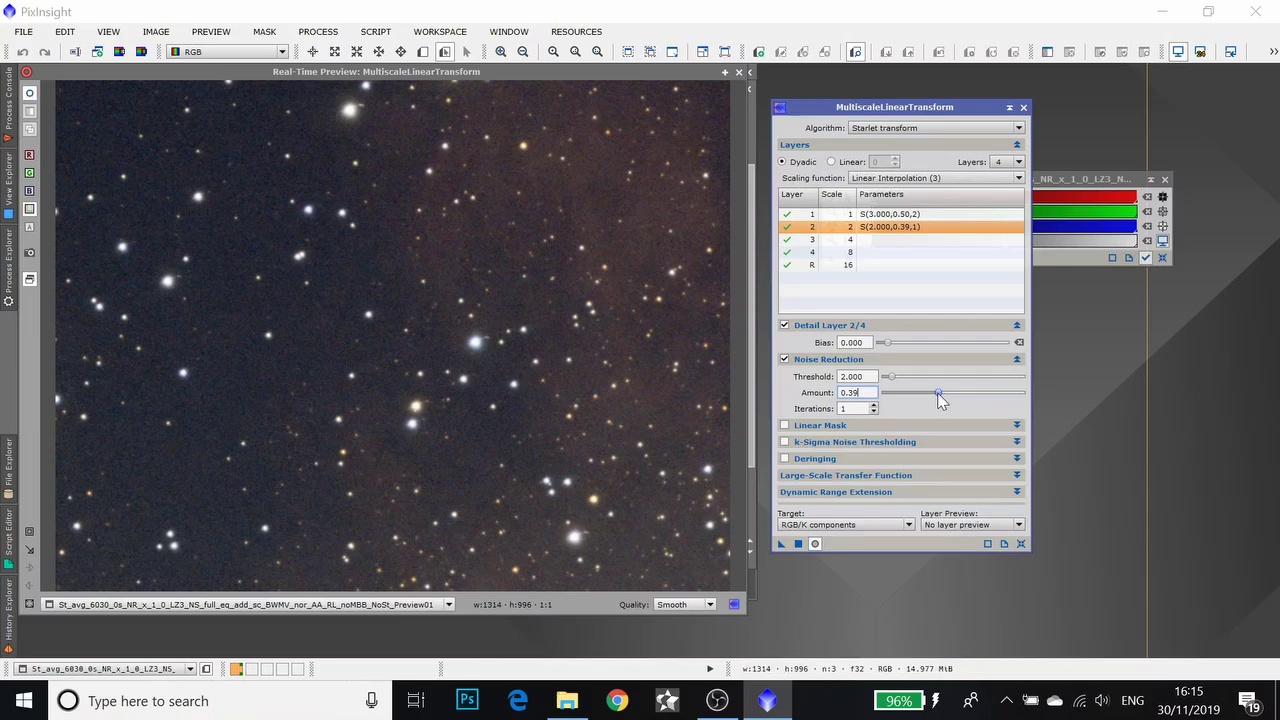
{"action": "left_click_drag", "start_coordinate": [938, 393], "coordinate": [939, 393]}
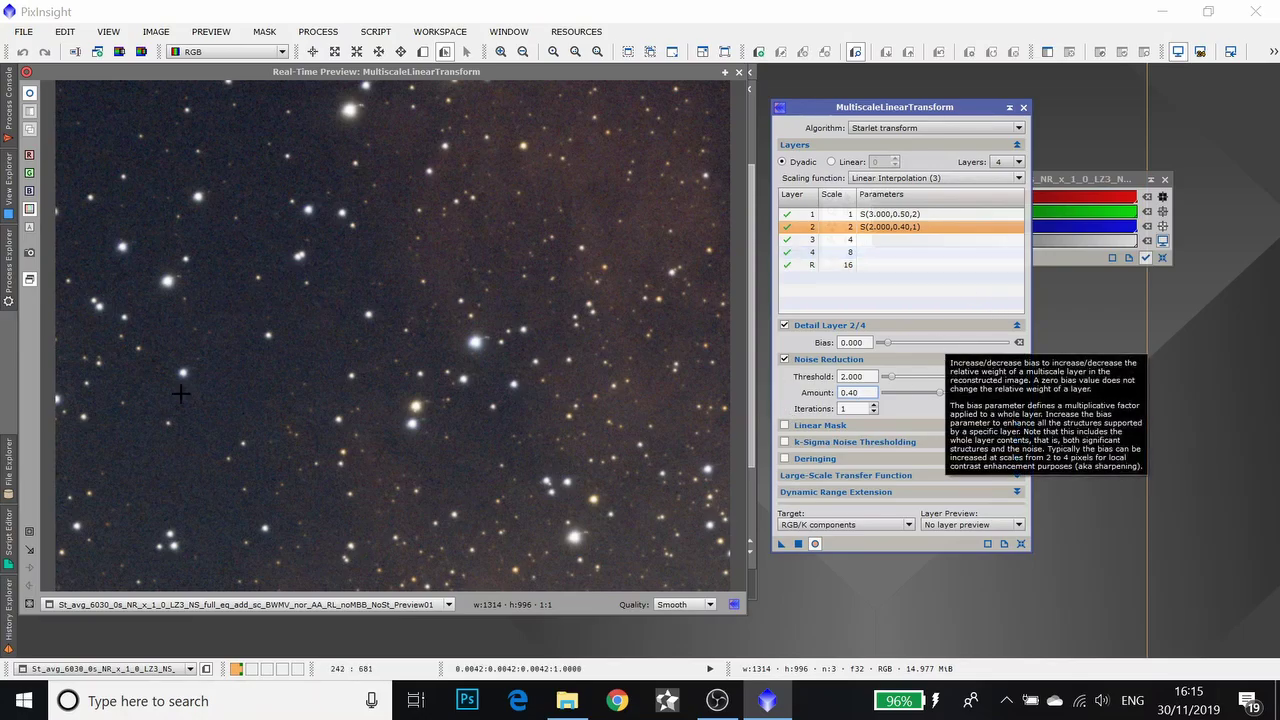
Turn on MultiscaleLinearTransform layer 3 noise reduction with threshold 0.500 and amount 0.60
{"action": "left_click", "coordinate": [875, 240]}
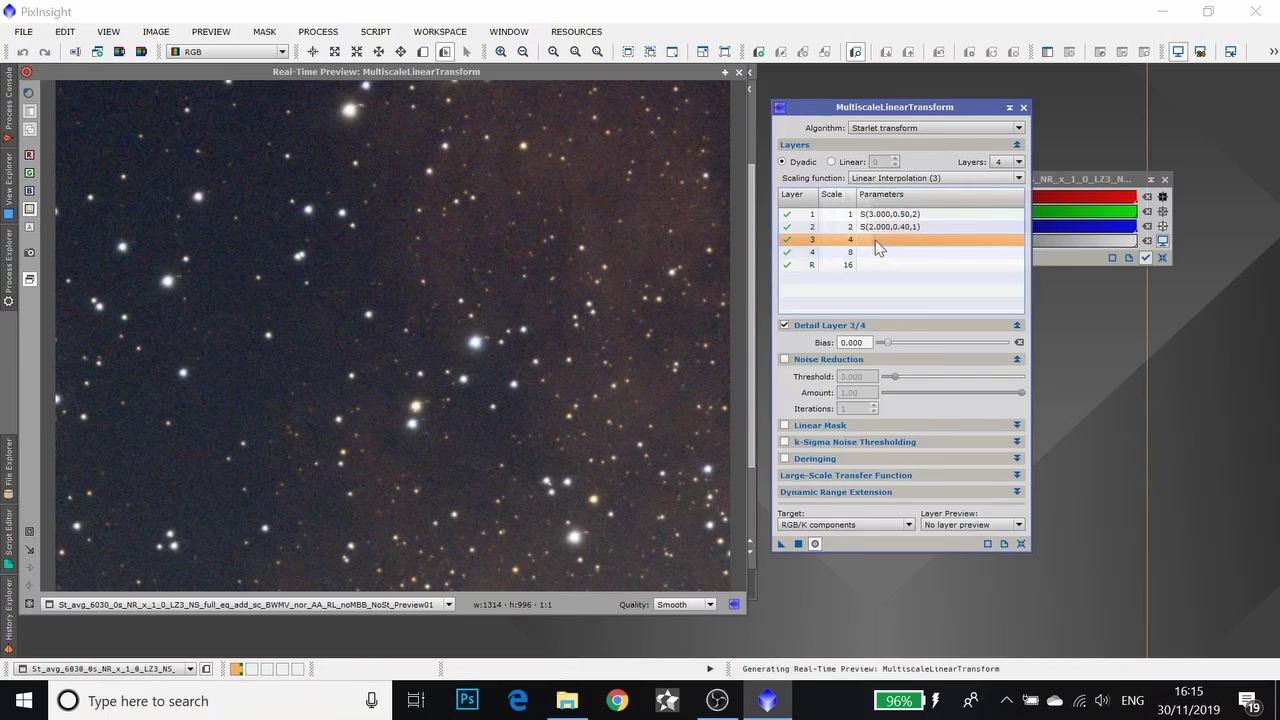
{"action": "left_click", "coordinate": [784, 360]}
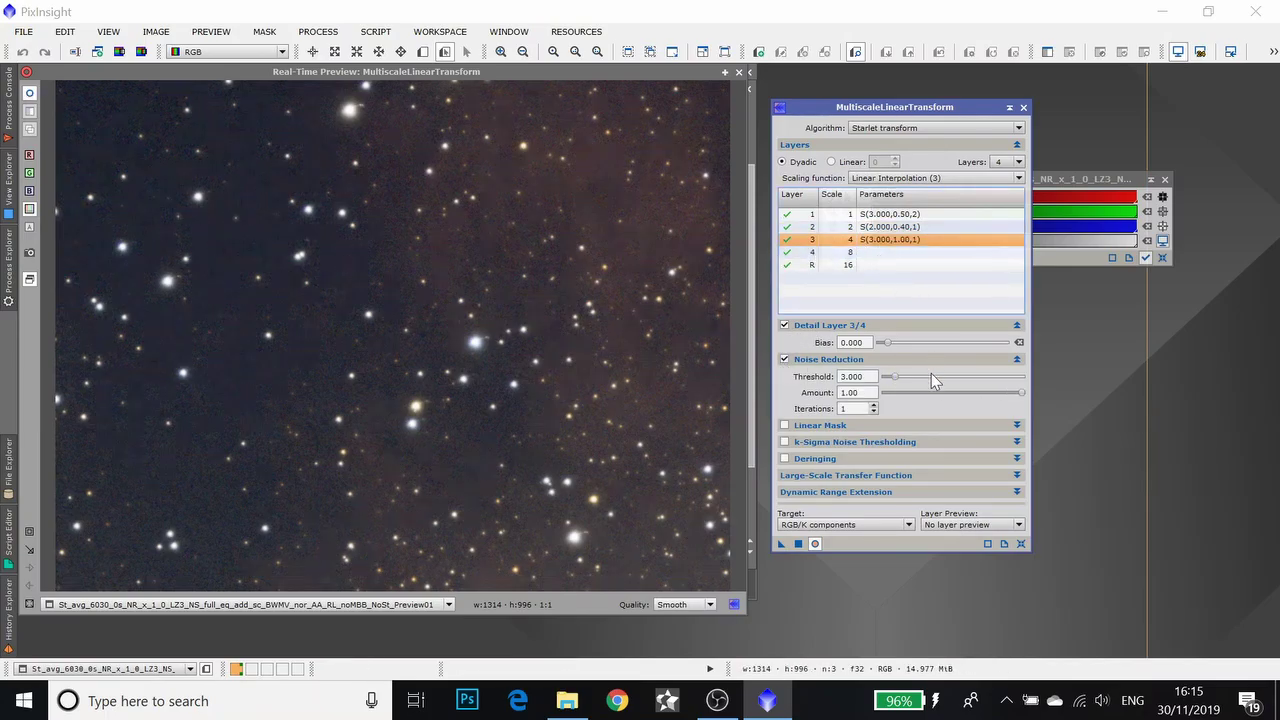
{"action": "left_click_drag", "start_coordinate": [896, 377], "coordinate": [888, 377]}
{"action": "left_click_drag", "start_coordinate": [1021, 393], "coordinate": [957, 395]}
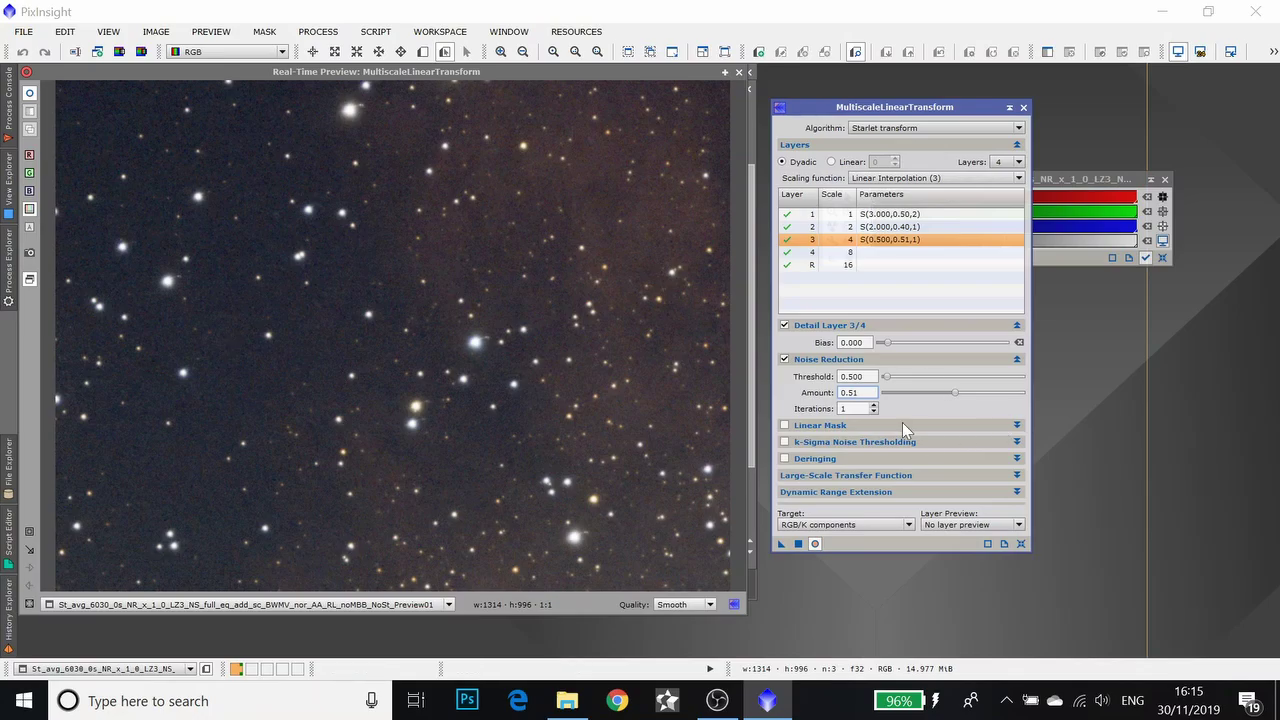
{"action": "left_click_drag", "start_coordinate": [956, 397], "coordinate": [967, 392]}
Apply the layered noise reduction to Preview01 and close the Real-Time Preview
{"action": "left_click", "coordinate": [796, 544]}
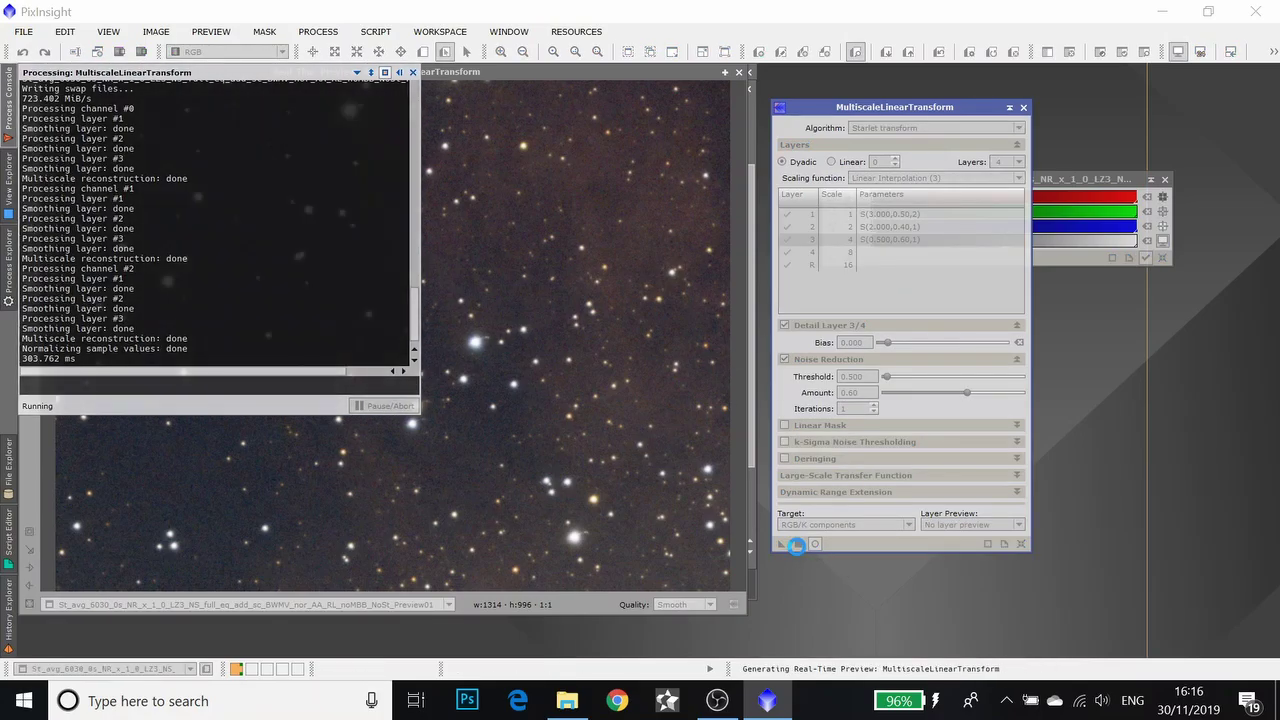
{"action": "left_click", "coordinate": [740, 72]}
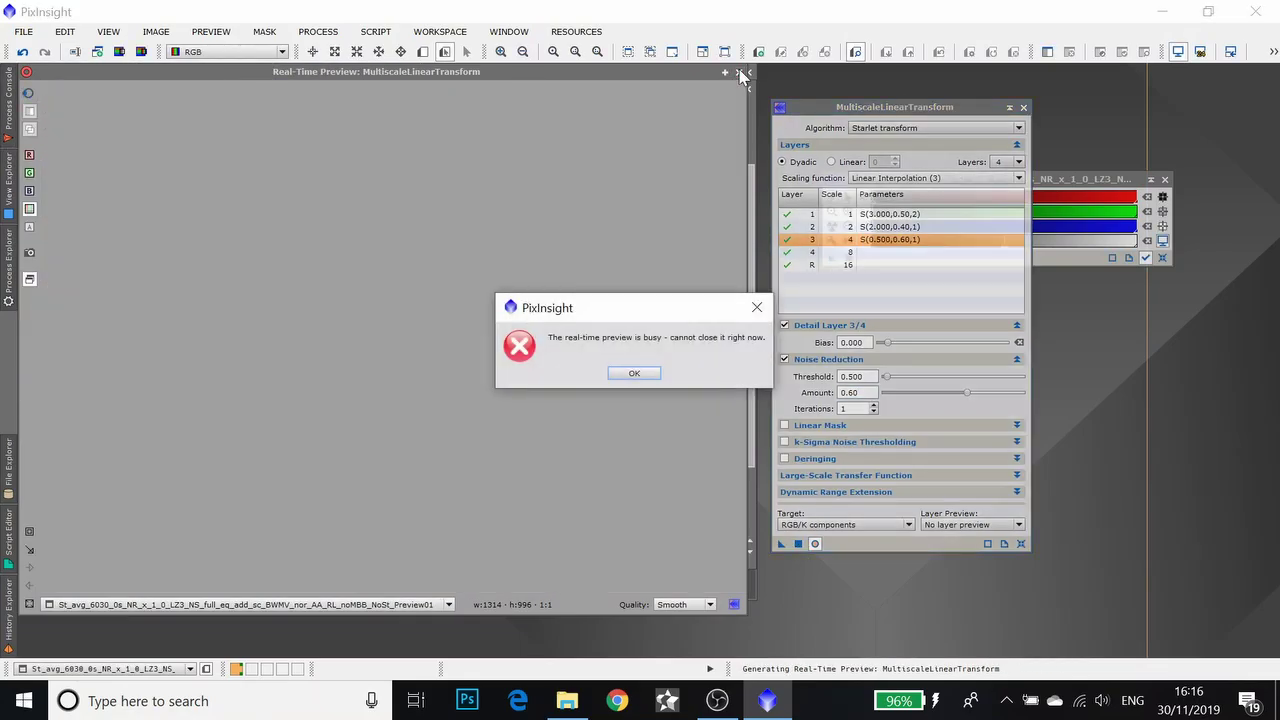
{"action": "left_click", "coordinate": [634, 373]}
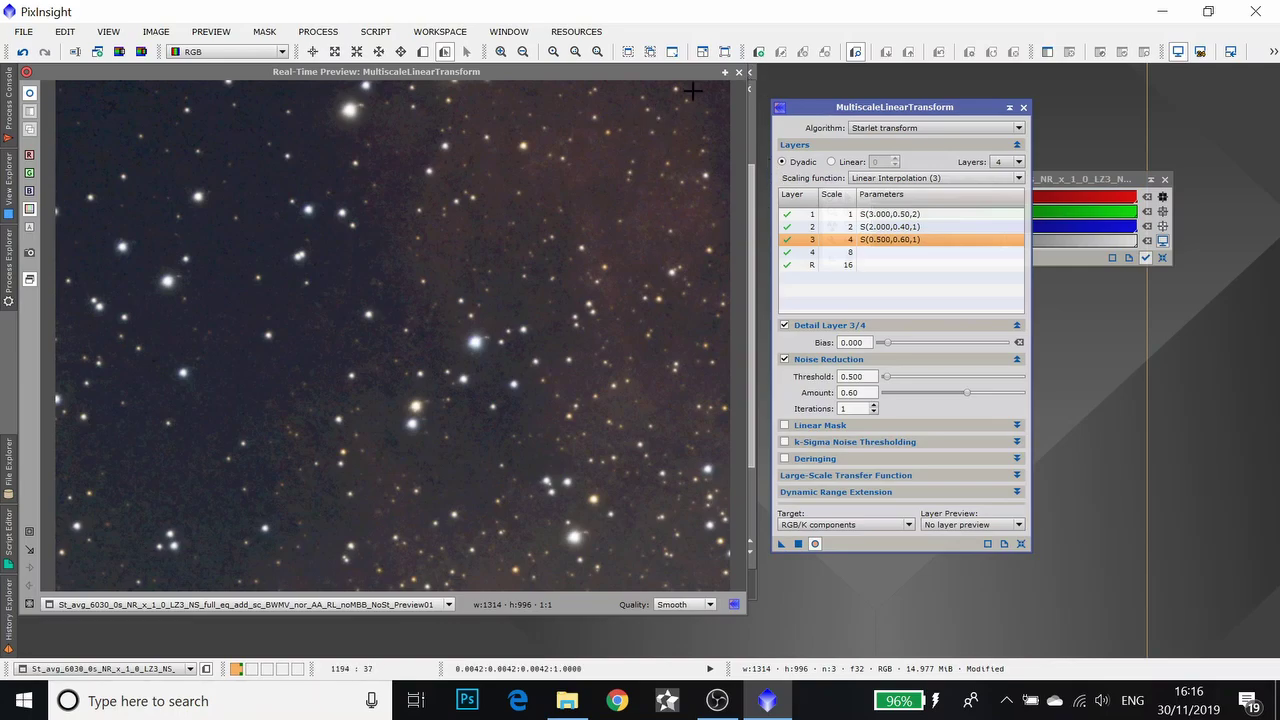
{"action": "left_click", "coordinate": [739, 72]}
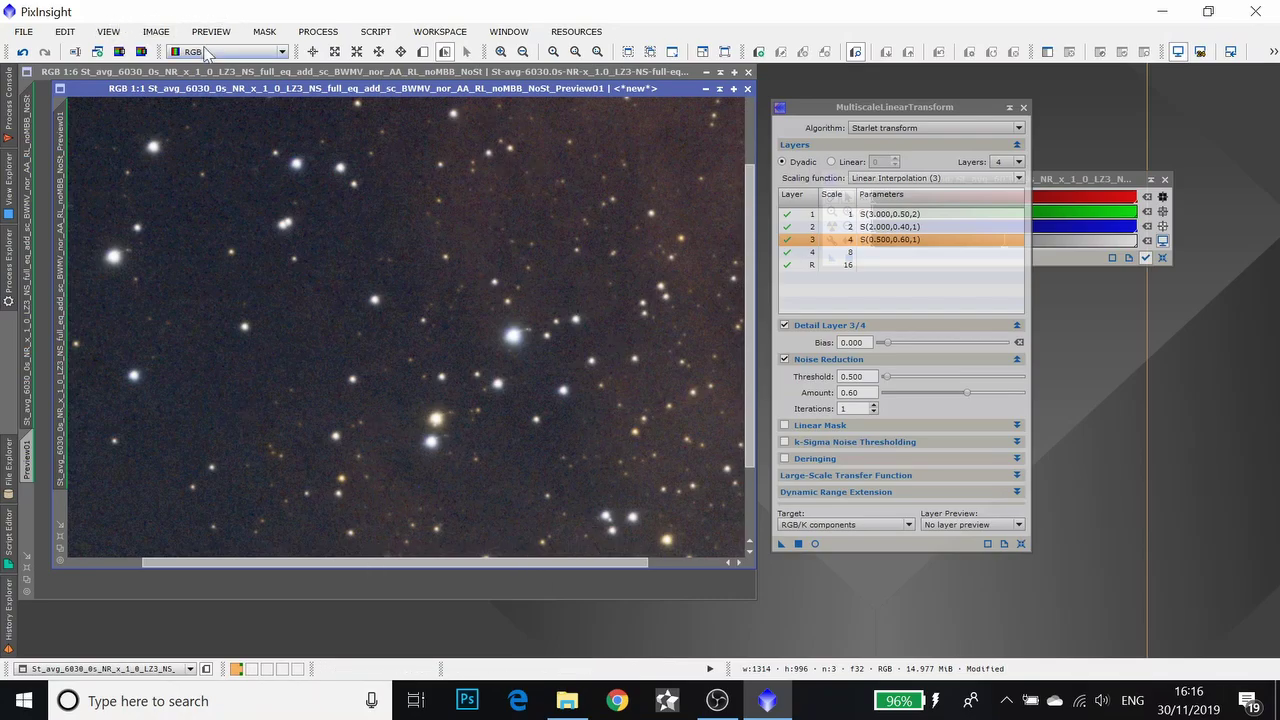
Toggle undo and redo twice to compare Preview01 with and without noise reduction
{"action": "left_click", "coordinate": [108, 37]}
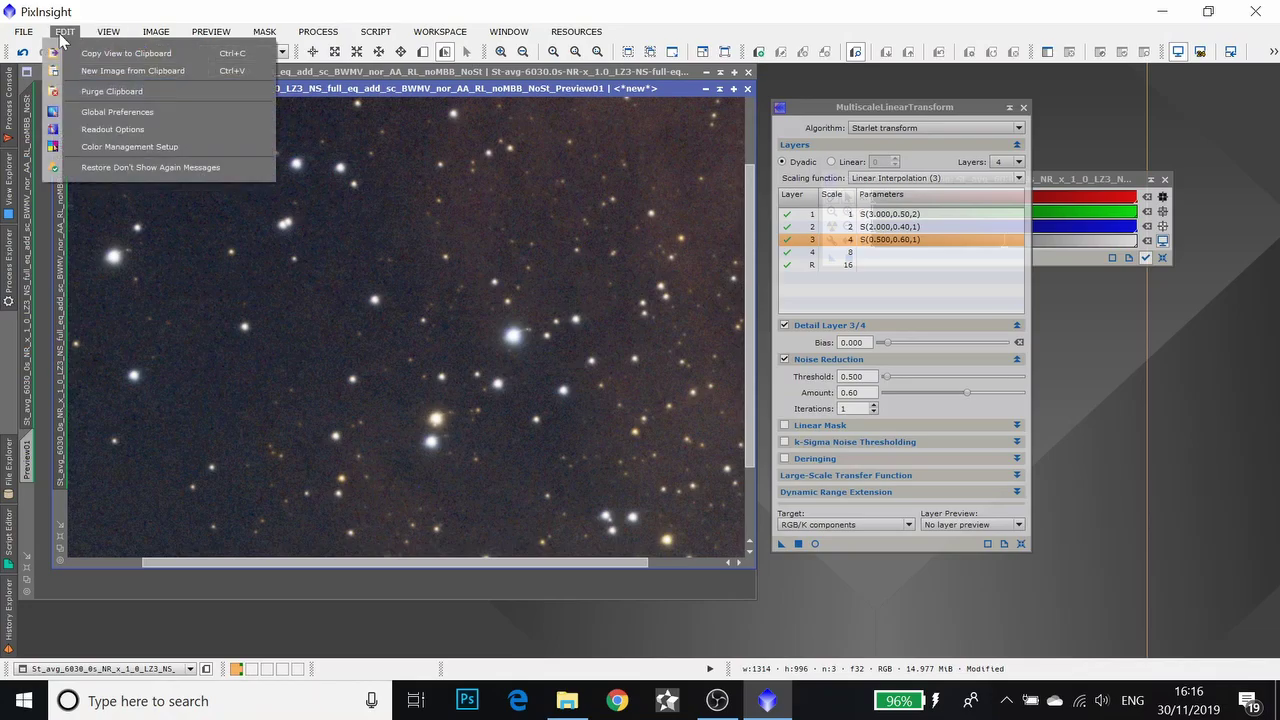
{"action": "left_click", "coordinate": [21, 54]}
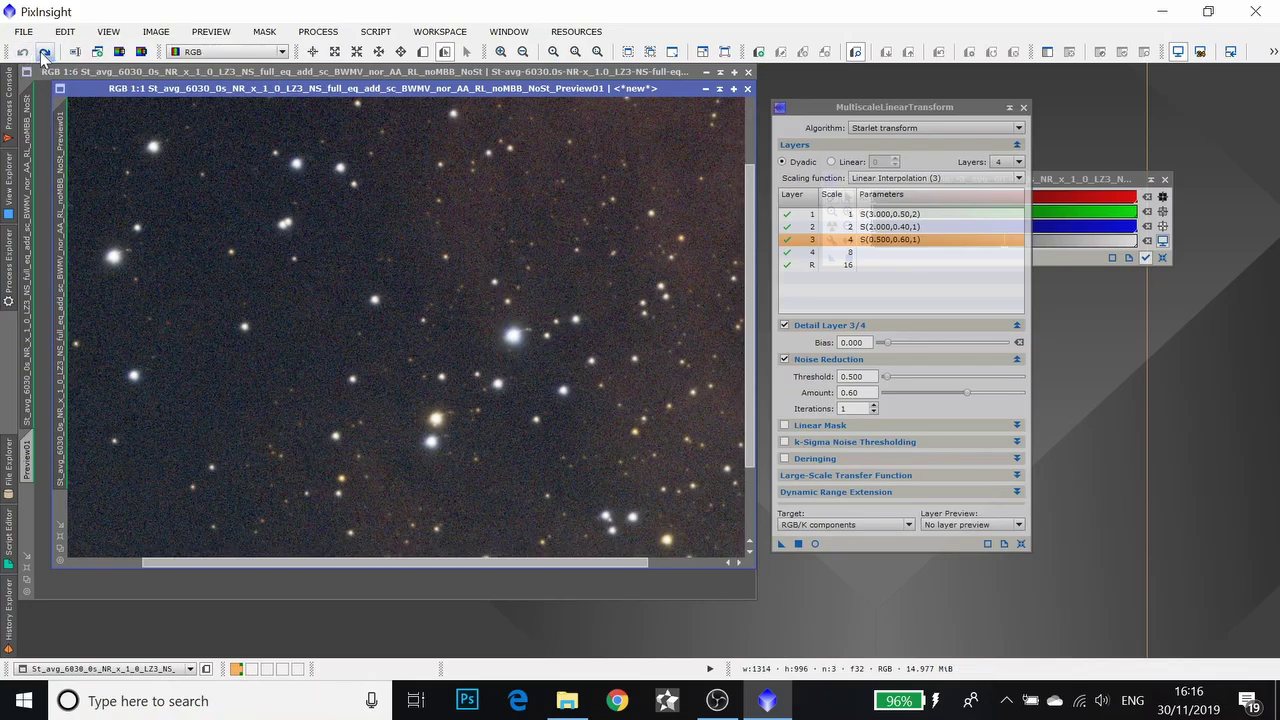
{"action": "left_click", "coordinate": [45, 53]}
{"action": "left_click", "coordinate": [21, 54]}
{"action": "left_click", "coordinate": [45, 53]}
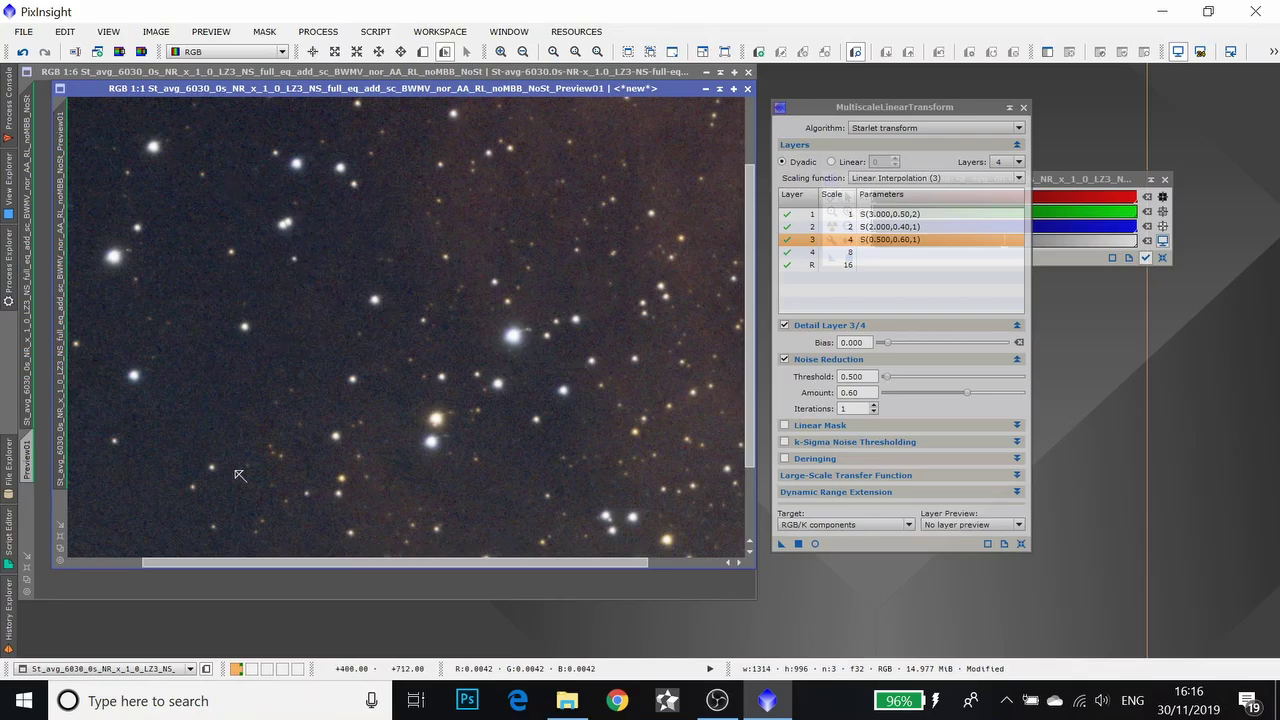
{"action": "left_click", "coordinate": [706, 88]}
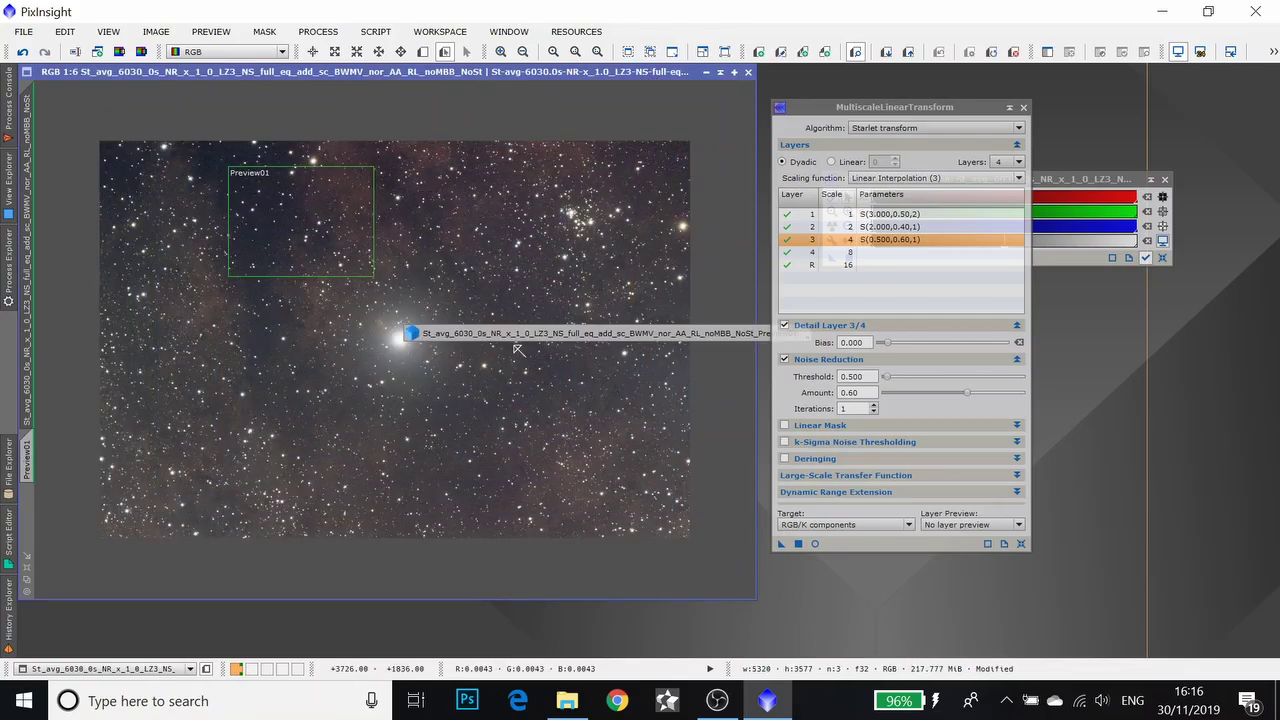
{"action": "left_click", "coordinate": [559, 345]}
{"action": "left_click_drag", "start_coordinate": [559, 345], "coordinate": [517, 632]}
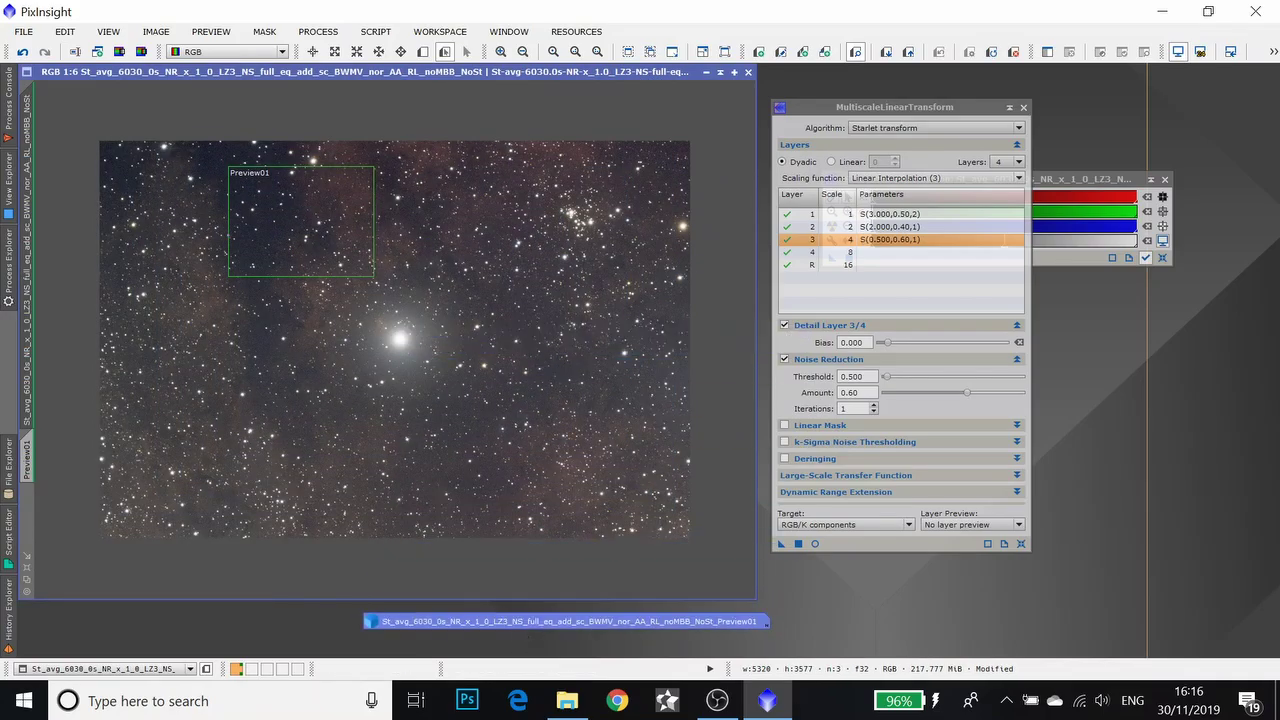
{"action": "left_click", "coordinate": [800, 545]}
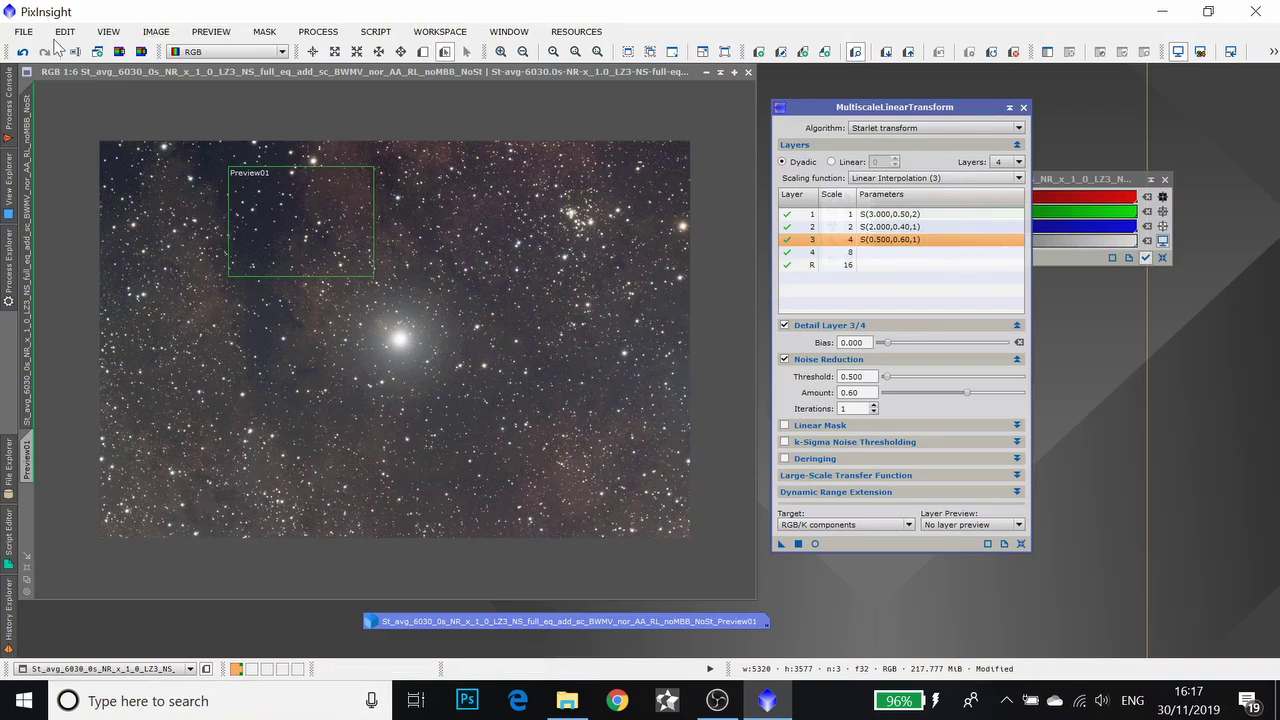
{"action": "left_click", "coordinate": [21, 54]}
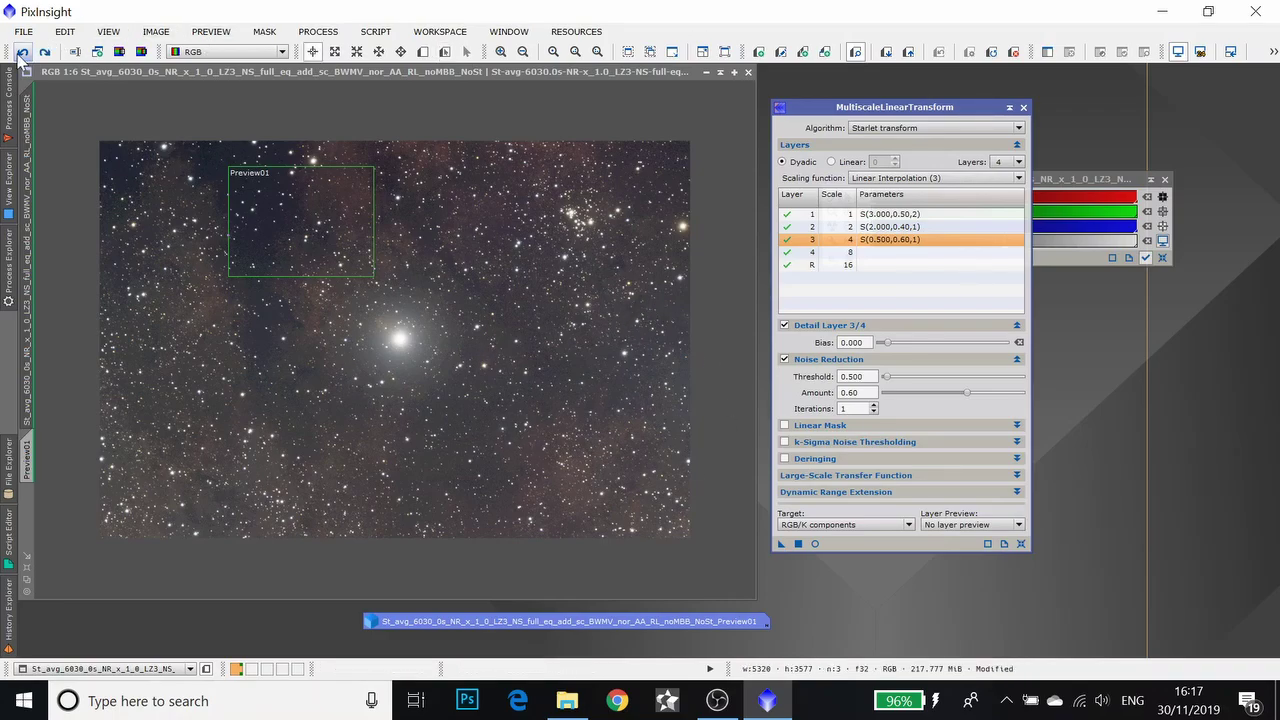
{"action": "left_click", "coordinate": [46, 53]}
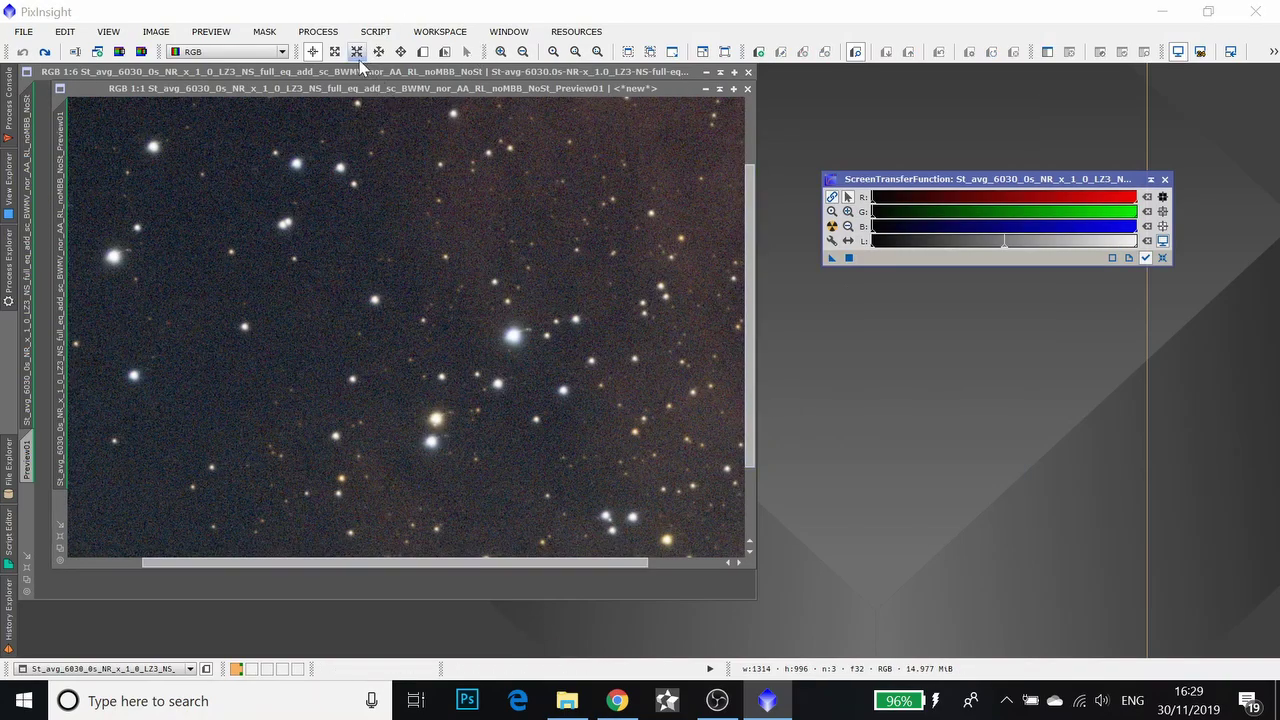
Open TGVDenoise from the PROCESS > All Processes list
{"action": "left_click", "coordinate": [334, 34]}
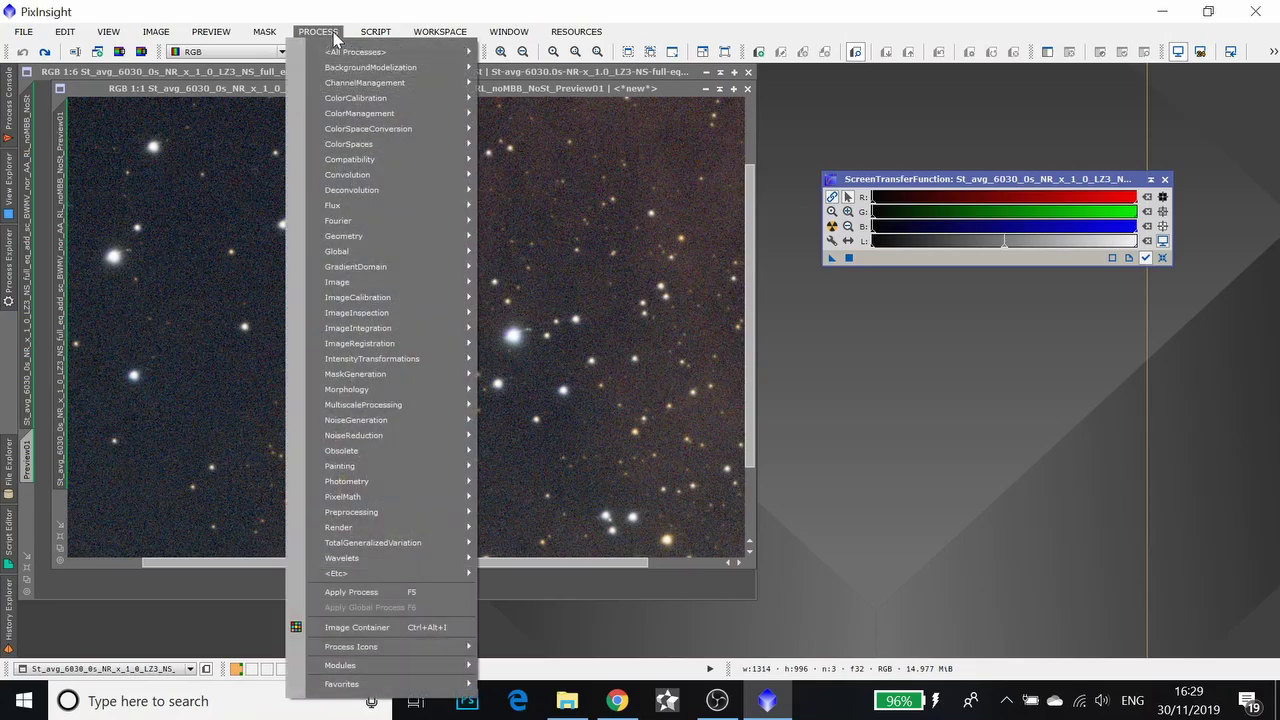
{"action": "mouse_move", "coordinate": [350, 51]}
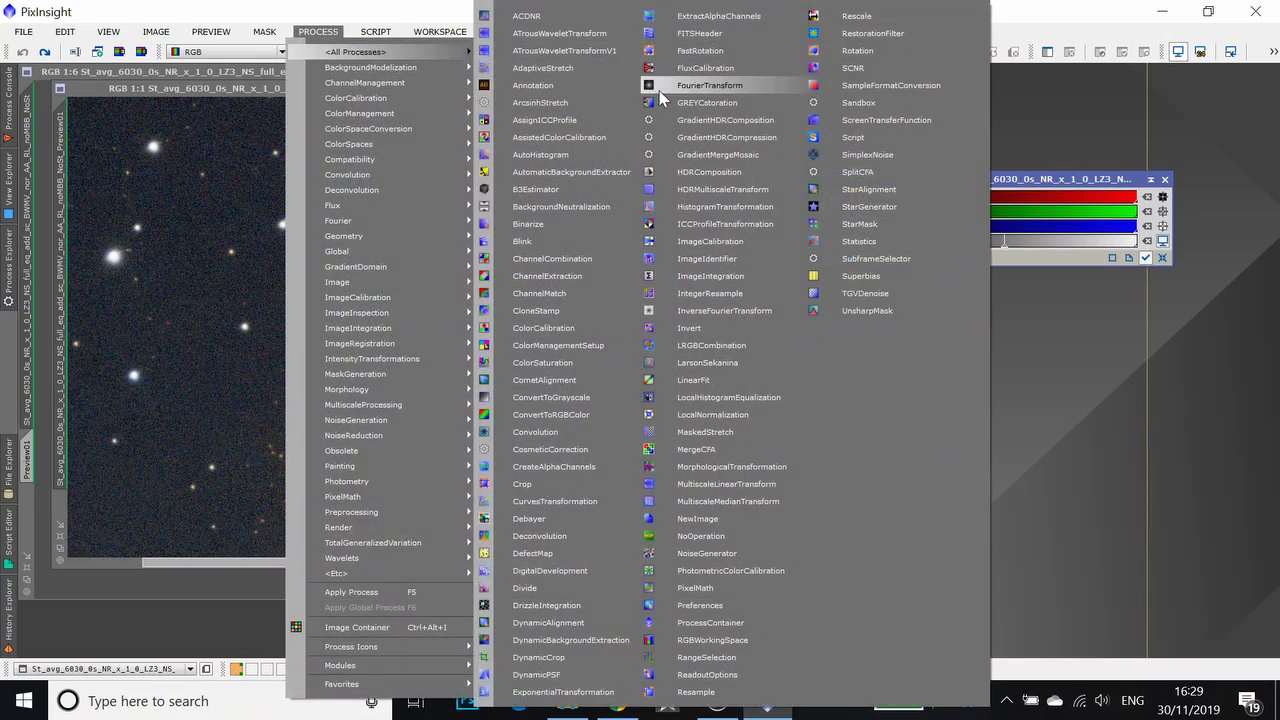
{"action": "left_click", "coordinate": [850, 294]}
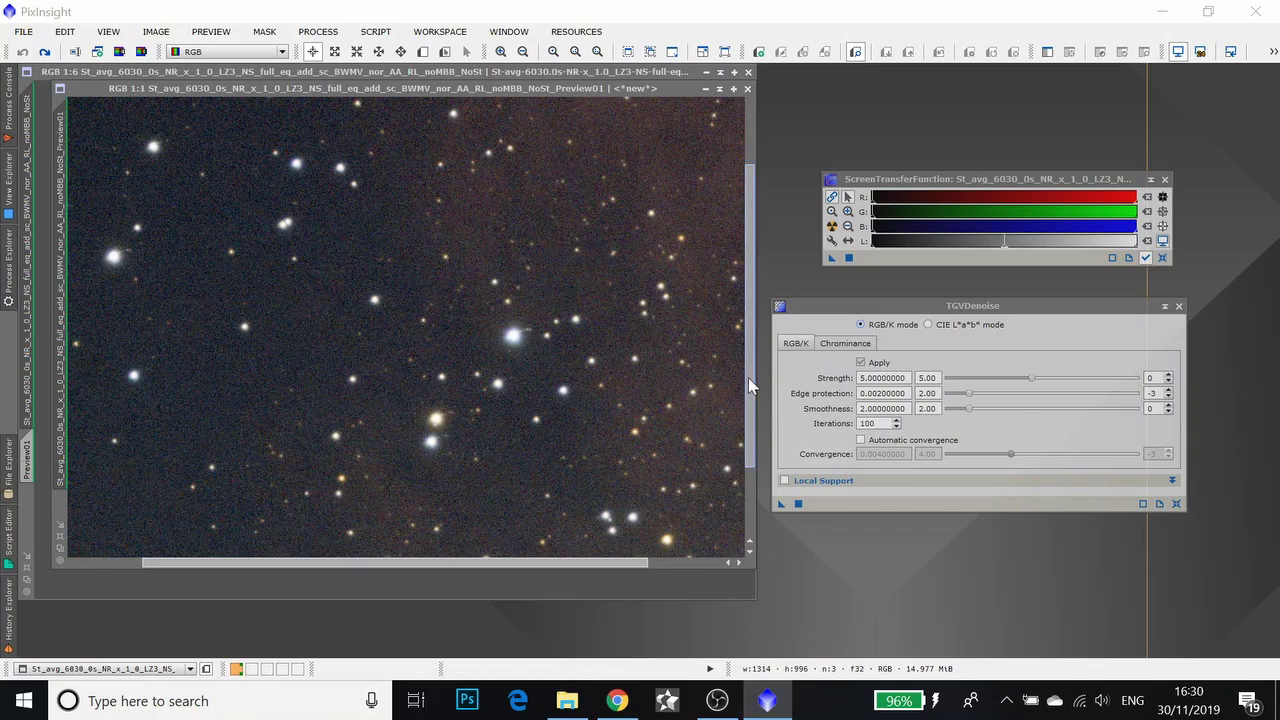
{"action": "left_click", "coordinate": [928, 325]}
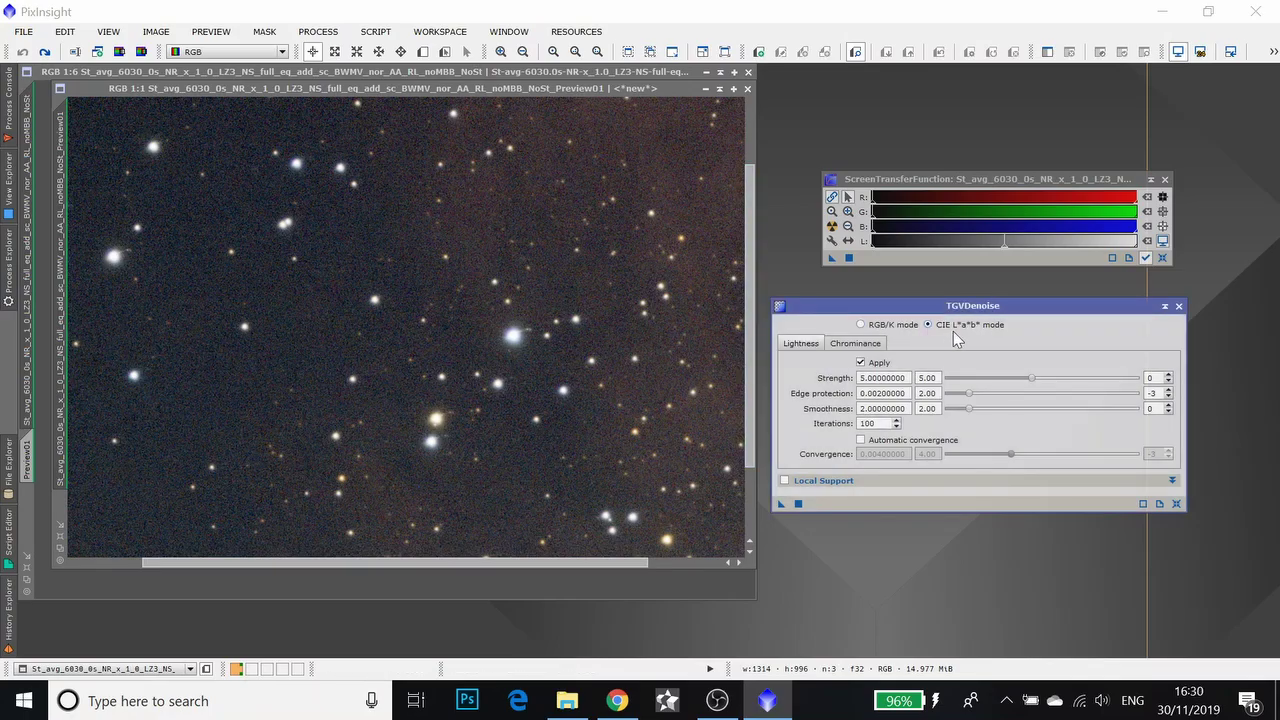
{"action": "left_click", "coordinate": [855, 345]}
{"action": "left_click", "coordinate": [786, 345]}
{"action": "left_click", "coordinate": [861, 325]}
{"action": "left_click", "coordinate": [798, 504]}
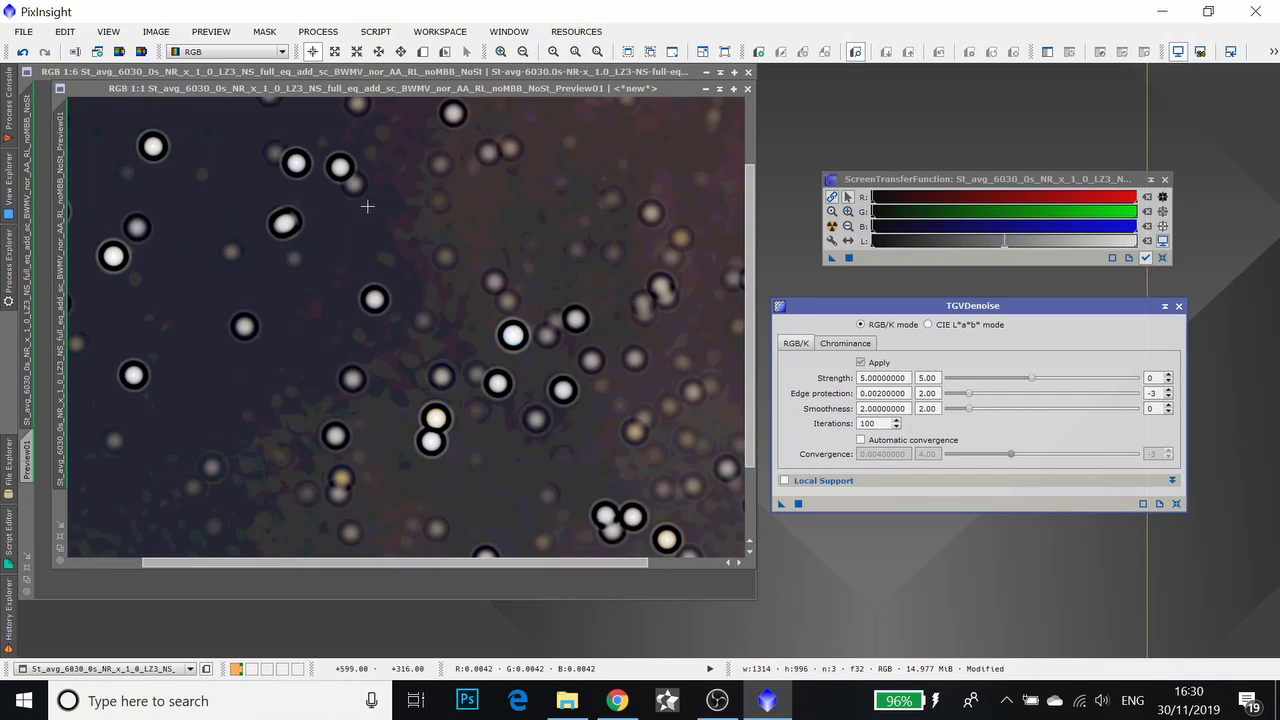
Lower TGVDenoise strength to 1, trial it on Preview01, then undo
{"action": "left_click", "coordinate": [22, 52]}
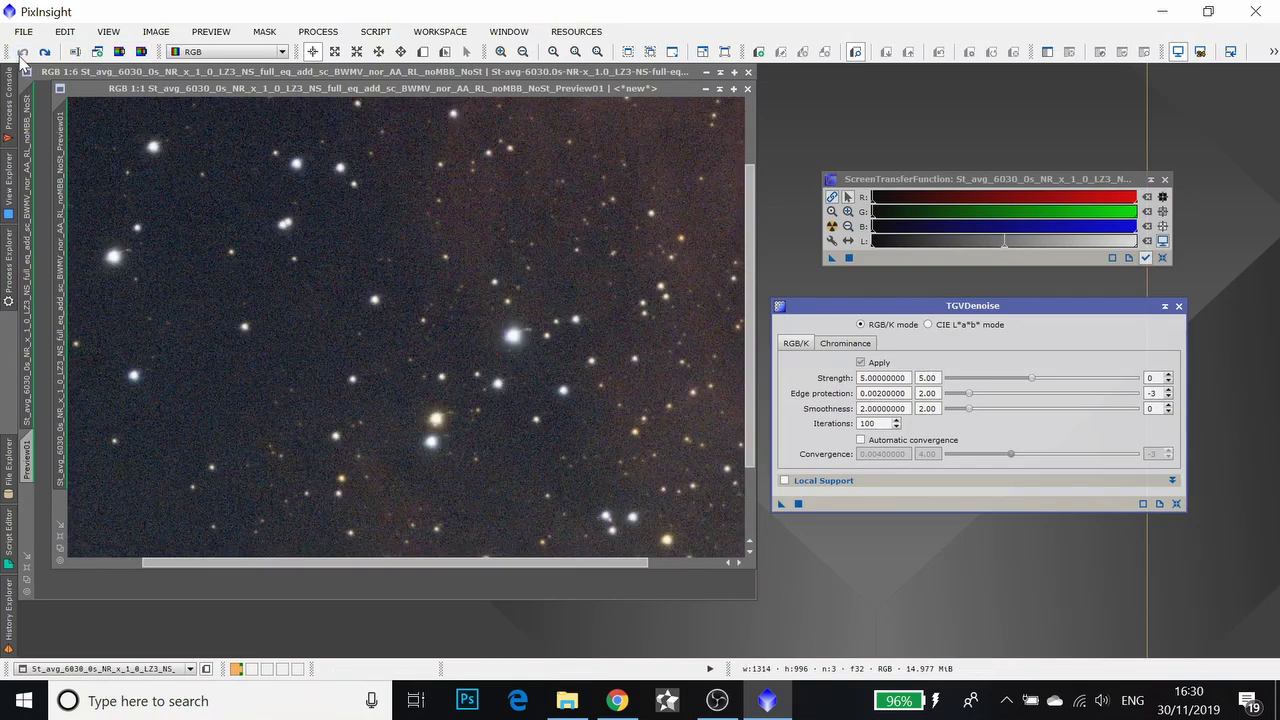
{"action": "left_click", "coordinate": [1030, 379]}
{"action": "left_click_drag", "start_coordinate": [988, 383], "coordinate": [945, 379]}
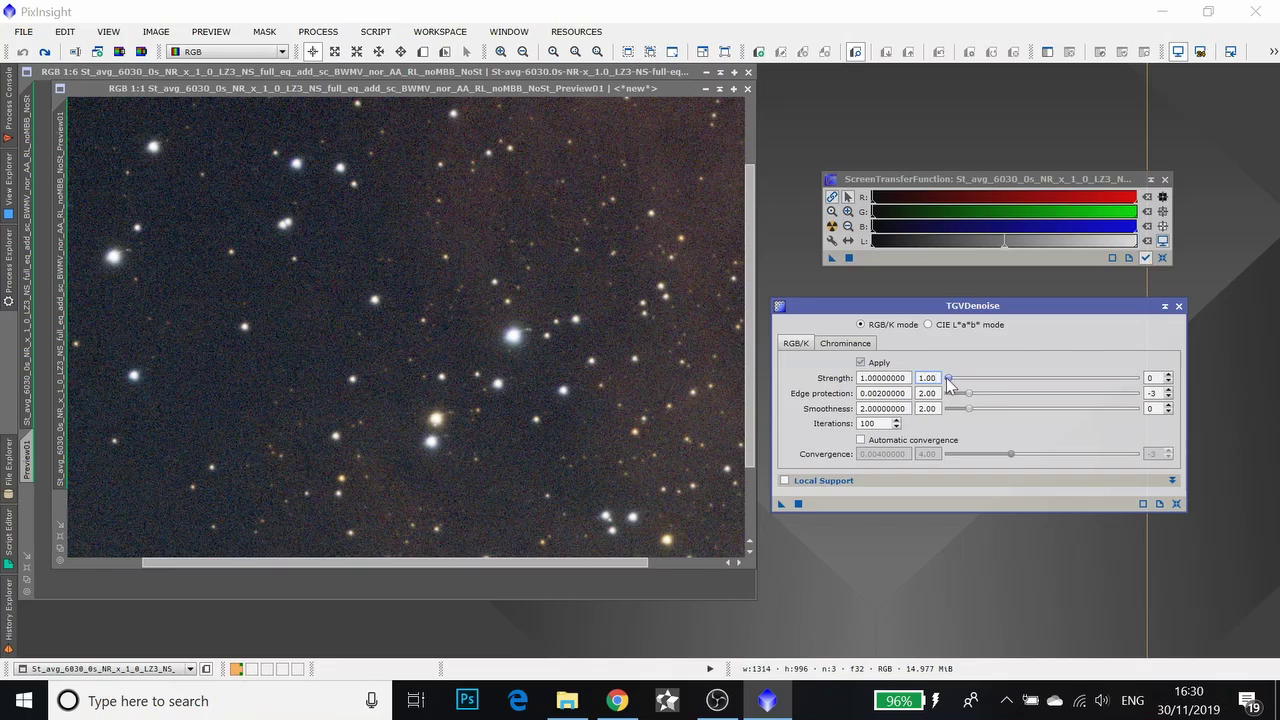
{"action": "left_click", "coordinate": [797, 504]}
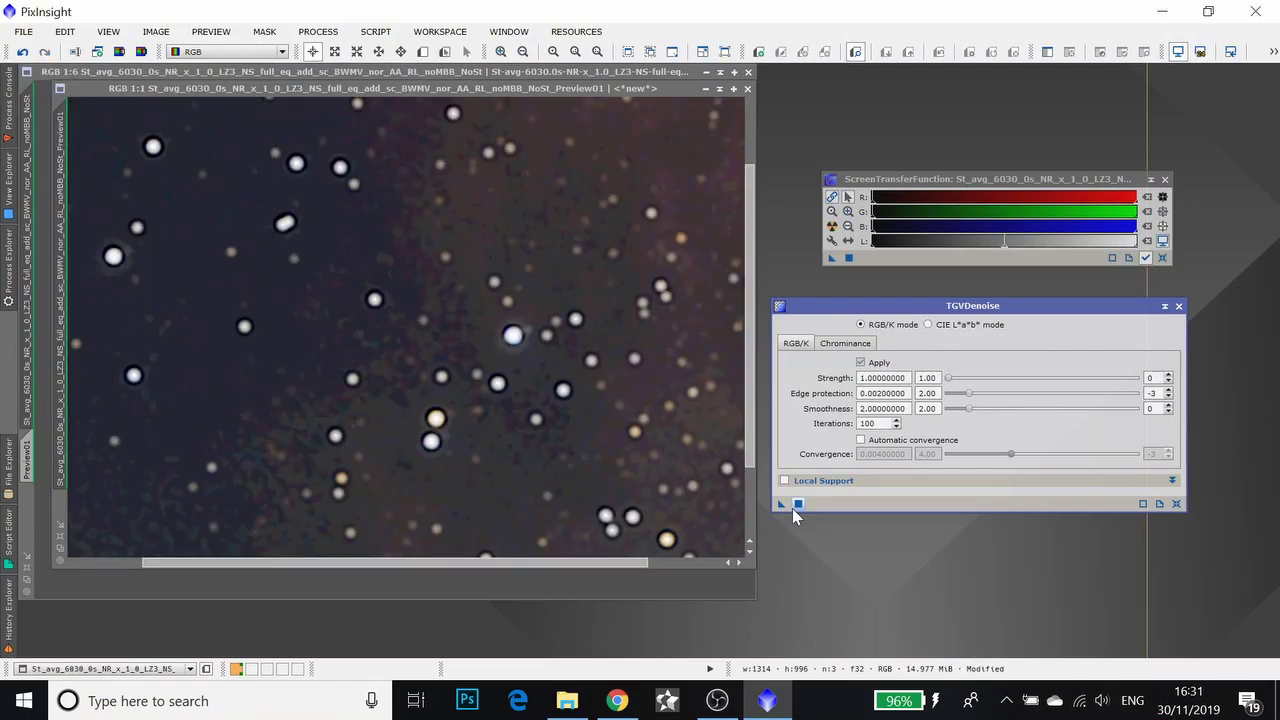
{"action": "left_click", "coordinate": [22, 51]}
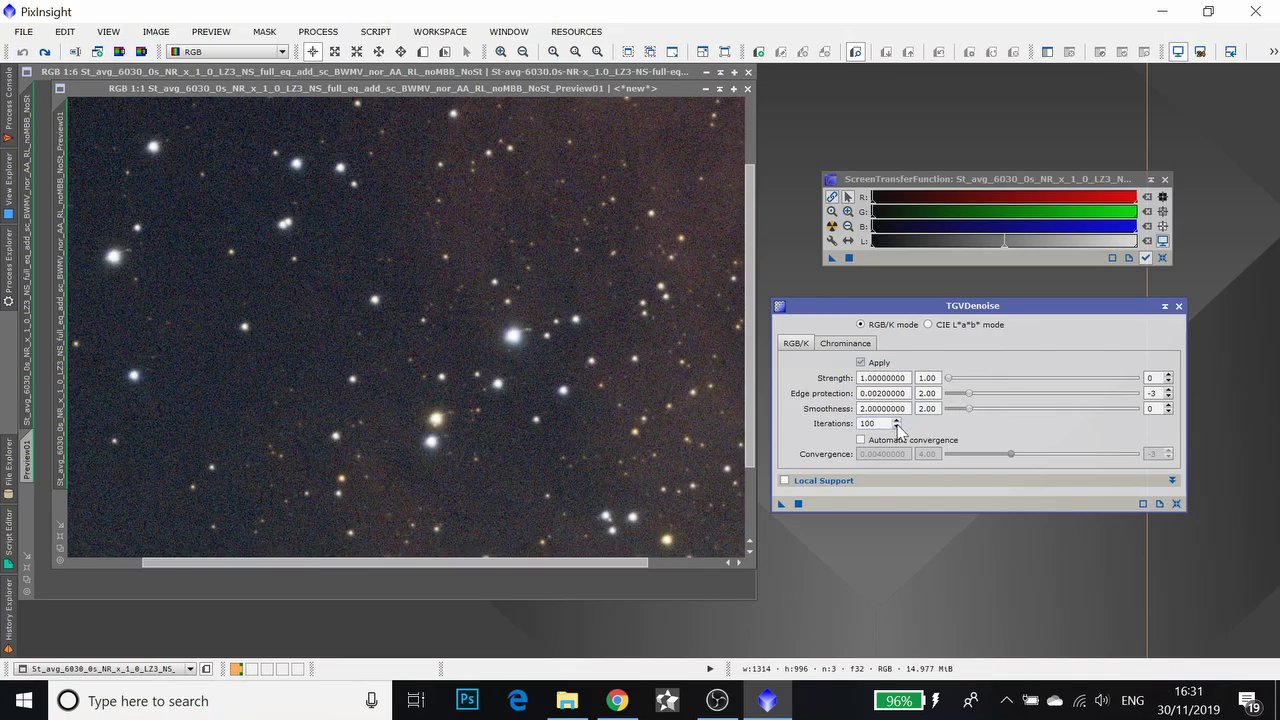
Trial 10 iterations with automatic convergence on the preview, then undo
{"action": "double_click", "coordinate": [866, 423]}
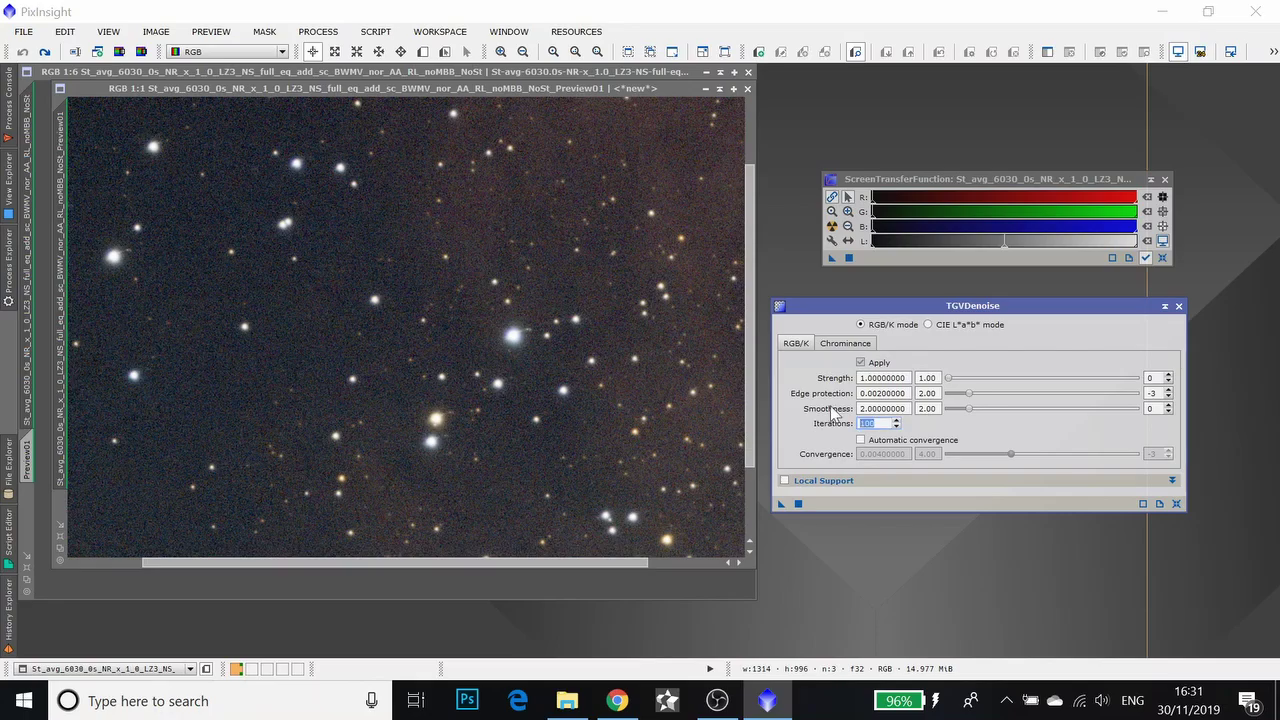
{"action": "type", "text": "10"}
{"action": "left_click", "coordinate": [862, 441]}
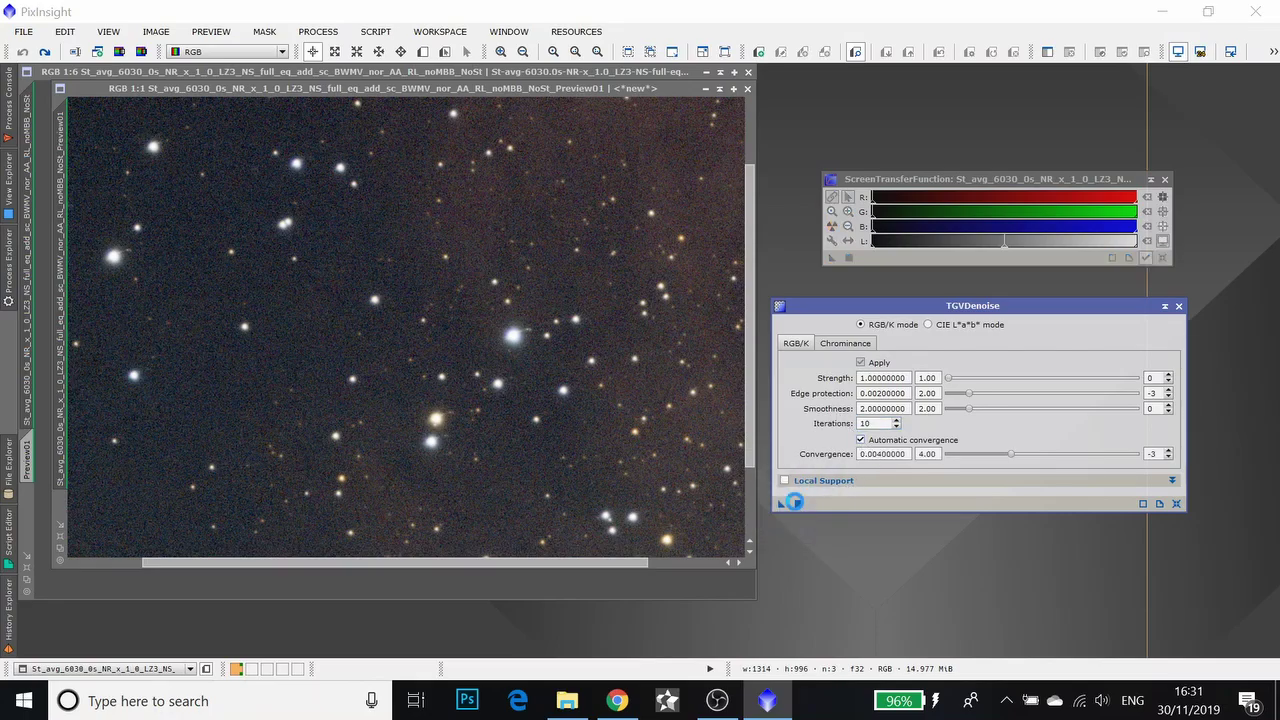
{"action": "left_click", "coordinate": [797, 504]}
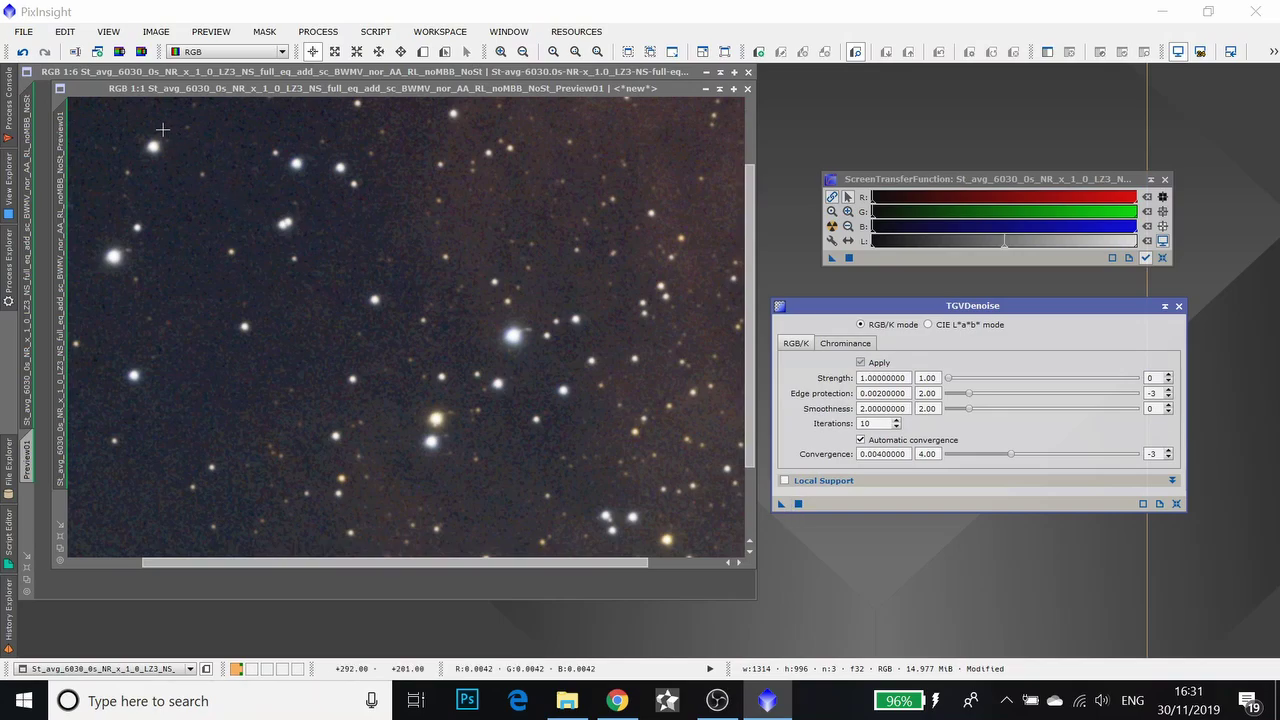
{"action": "left_click", "coordinate": [27, 58]}
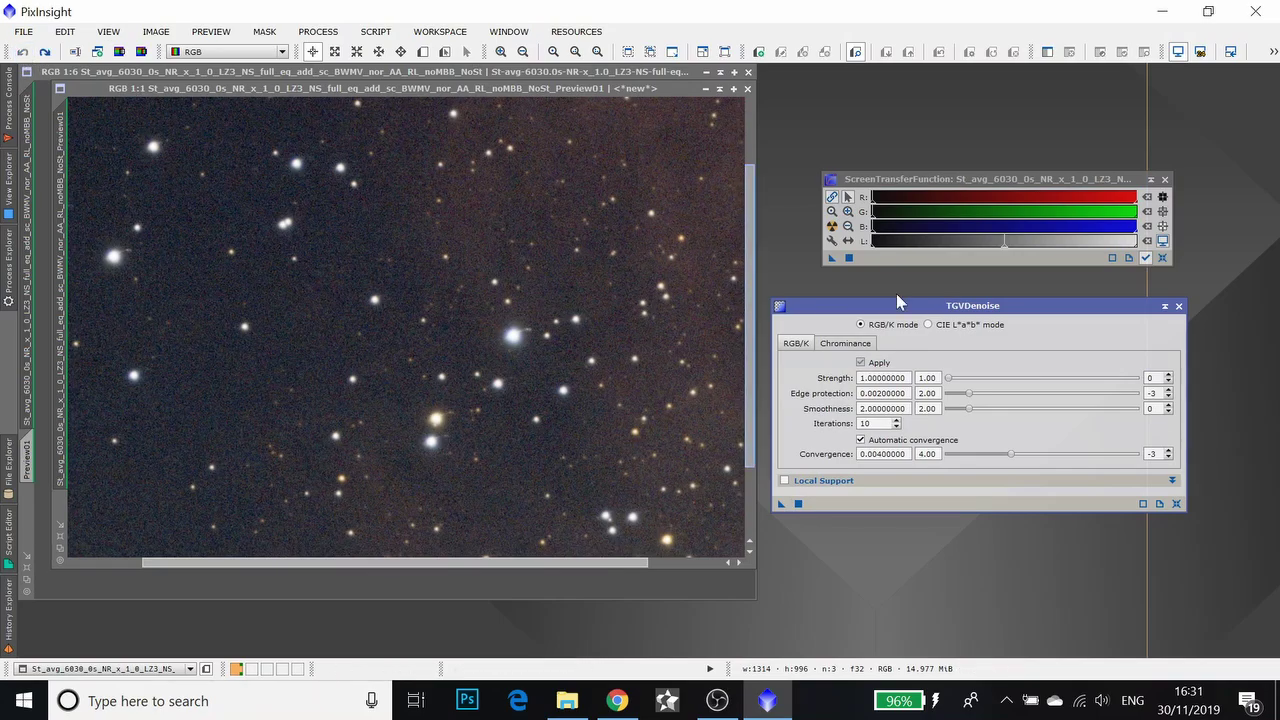
Trial 5 iterations on the preview, then undo
{"action": "double_click", "coordinate": [866, 423]}
{"action": "left_click", "coordinate": [770, 432]}
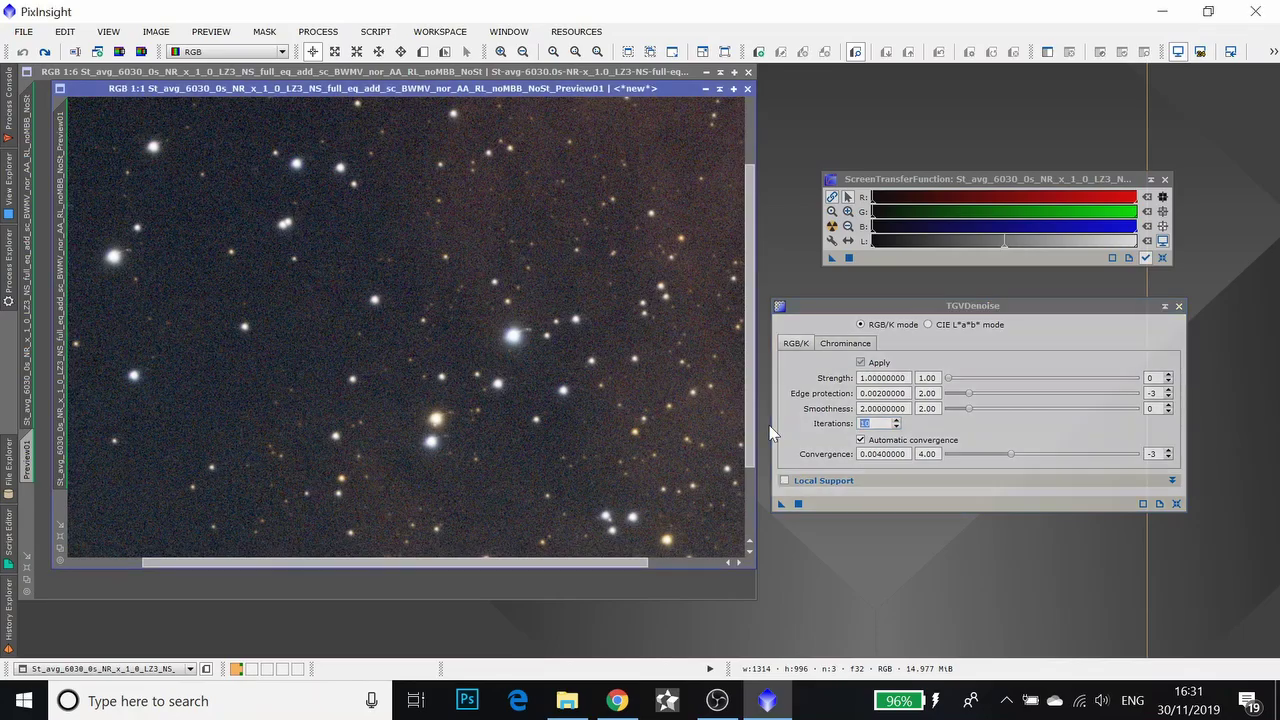
{"action": "double_click", "coordinate": [866, 423]}
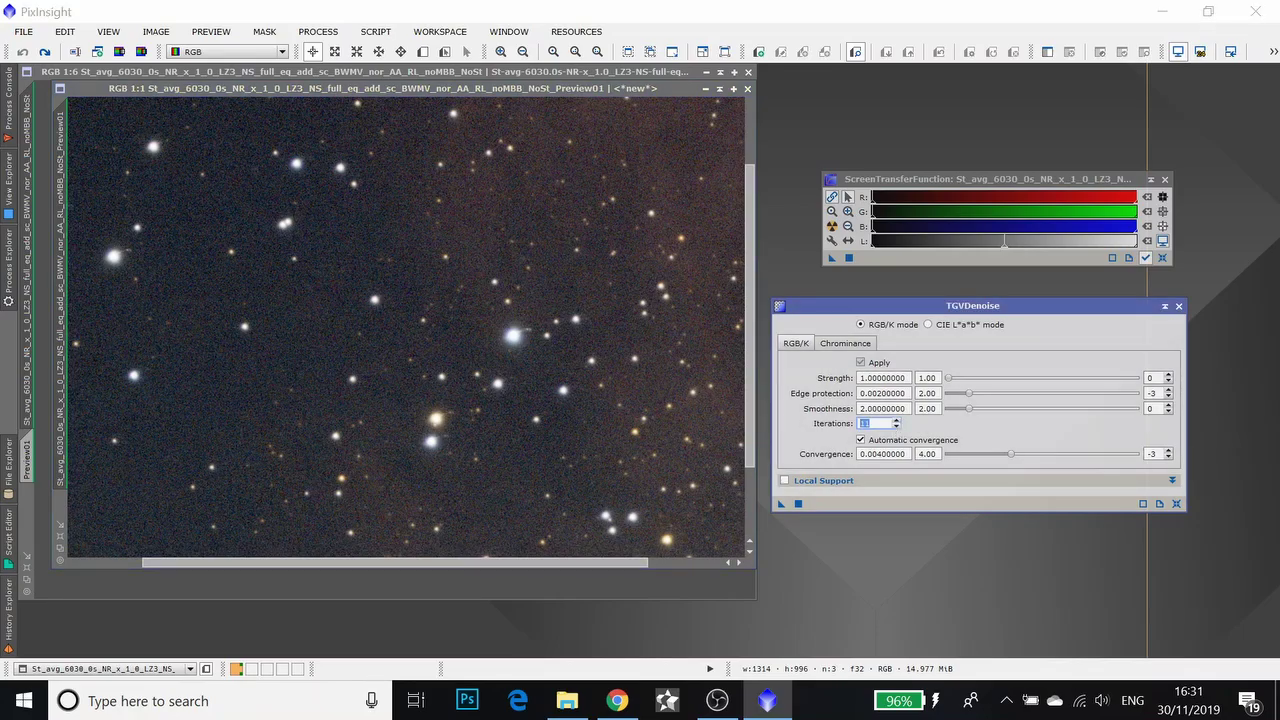
{"action": "type", "text": "5"}
{"action": "left_click", "coordinate": [799, 505]}
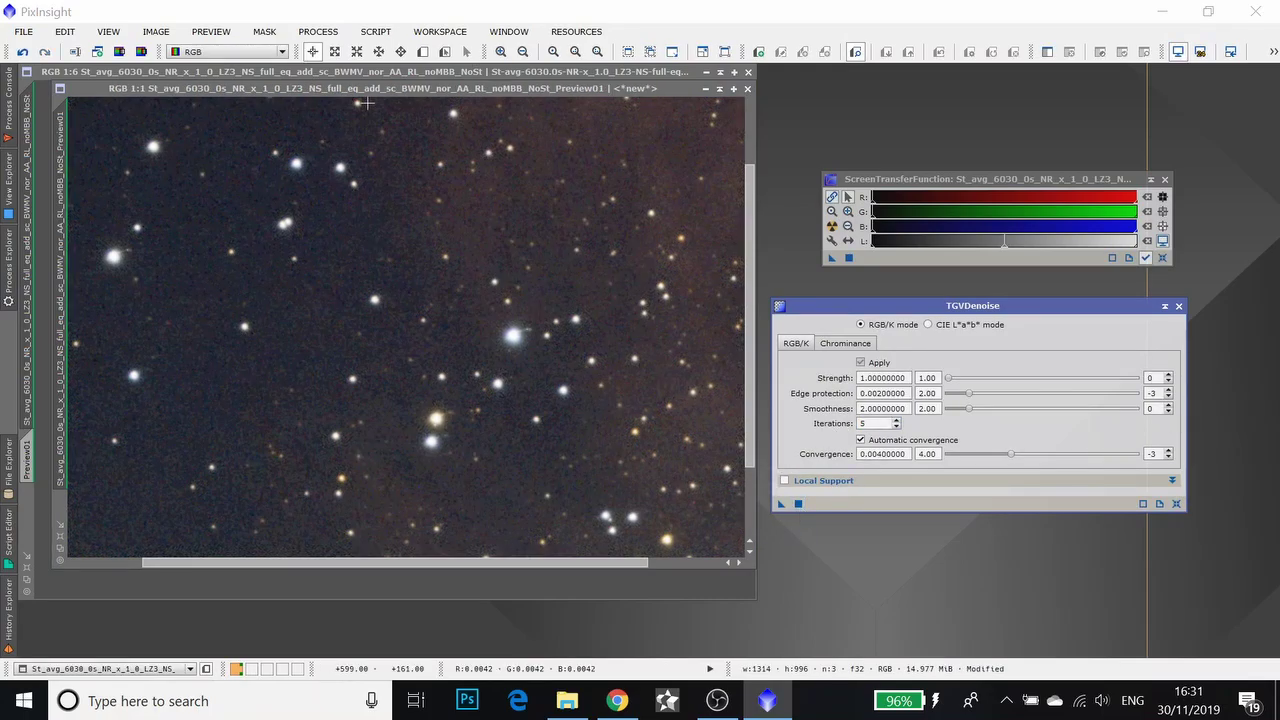
{"action": "left_click", "coordinate": [22, 51]}
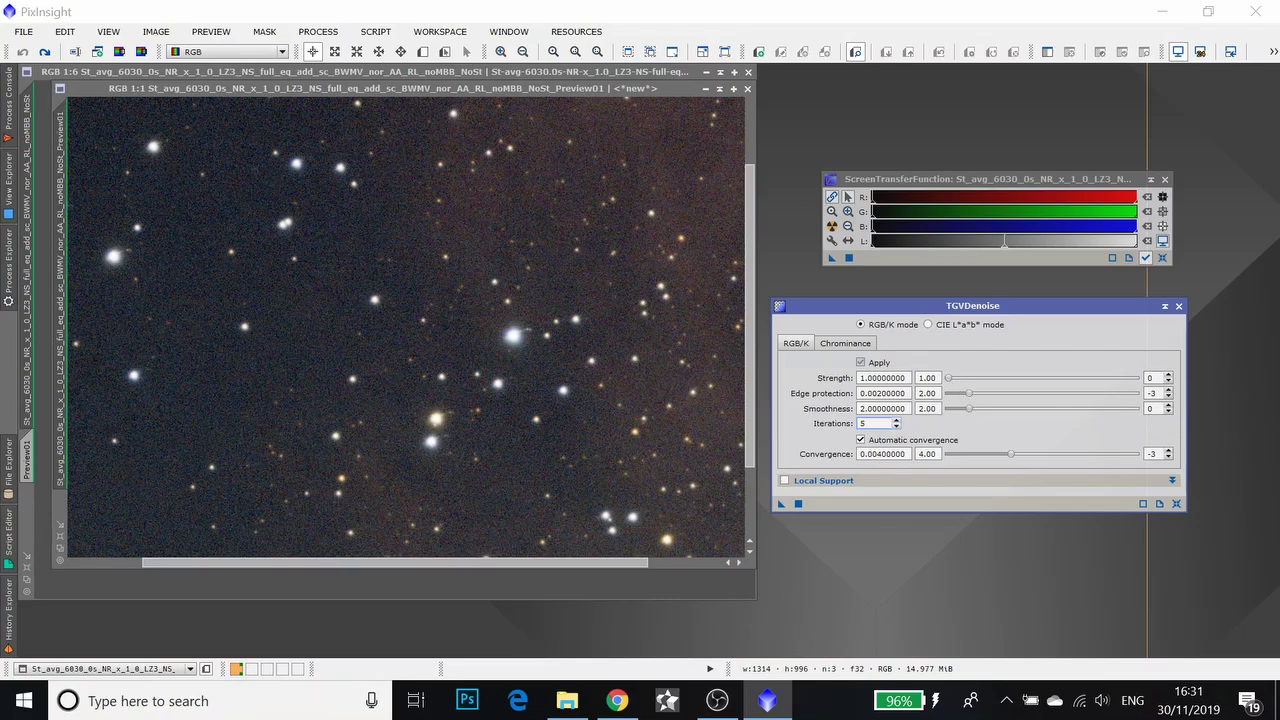
Trial 2, 3 and 4 iterations on the preview, undoing each result
{"action": "key", "text": "BackSpace"}
{"action": "type", "text": "2"}
{"action": "left_click", "coordinate": [798, 504]}
{"action": "left_click", "coordinate": [22, 51]}
{"action": "left_click", "coordinate": [893, 424]}
{"action": "type", "text": "3"}
{"action": "left_click", "coordinate": [798, 503]}
{"action": "left_click", "coordinate": [22, 54]}
{"action": "left_click", "coordinate": [897, 422]}
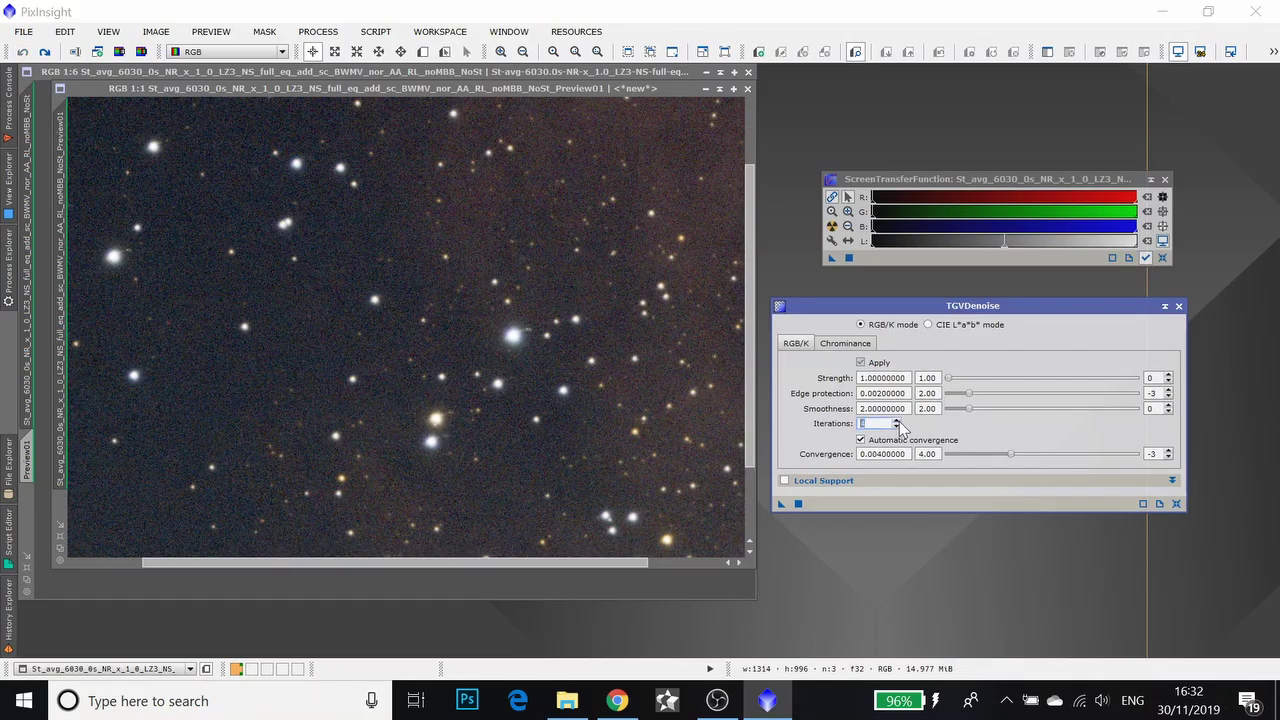
{"action": "type", "text": "4"}
{"action": "left_click", "coordinate": [798, 503]}
{"action": "left_click", "coordinate": [22, 51]}
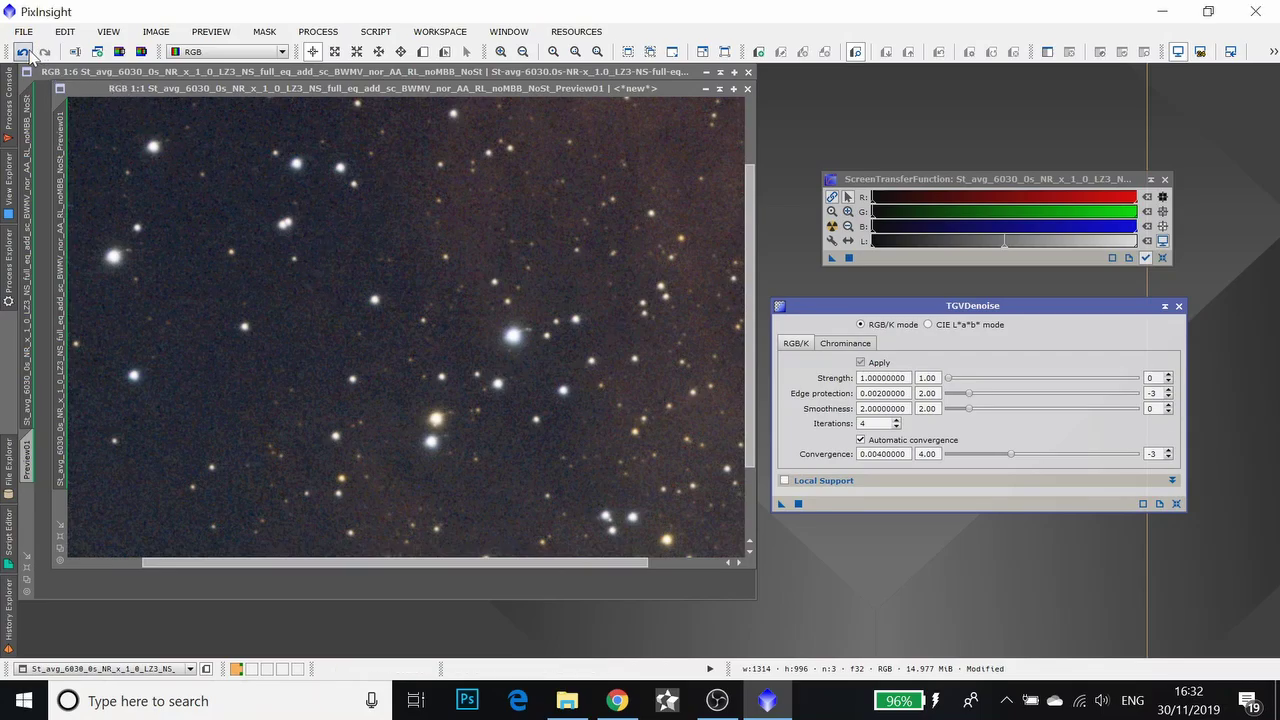
Set 3 iterations, edge protection 1.50, smoothness 1.75, apply, and compare via undo/redo
{"action": "left_click", "coordinate": [896, 427]}
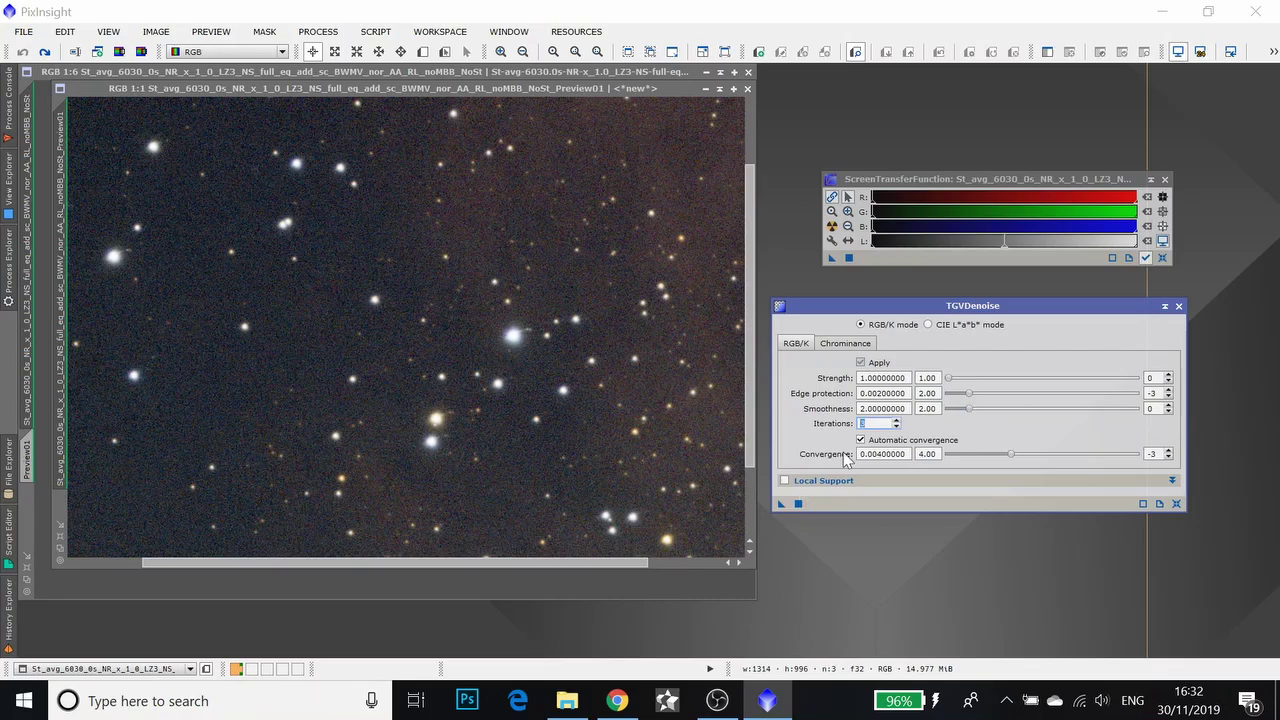
{"action": "left_click_drag", "start_coordinate": [970, 394], "coordinate": [963, 414]}
{"action": "left_click", "coordinate": [968, 412]}
{"action": "left_click", "coordinate": [799, 504]}
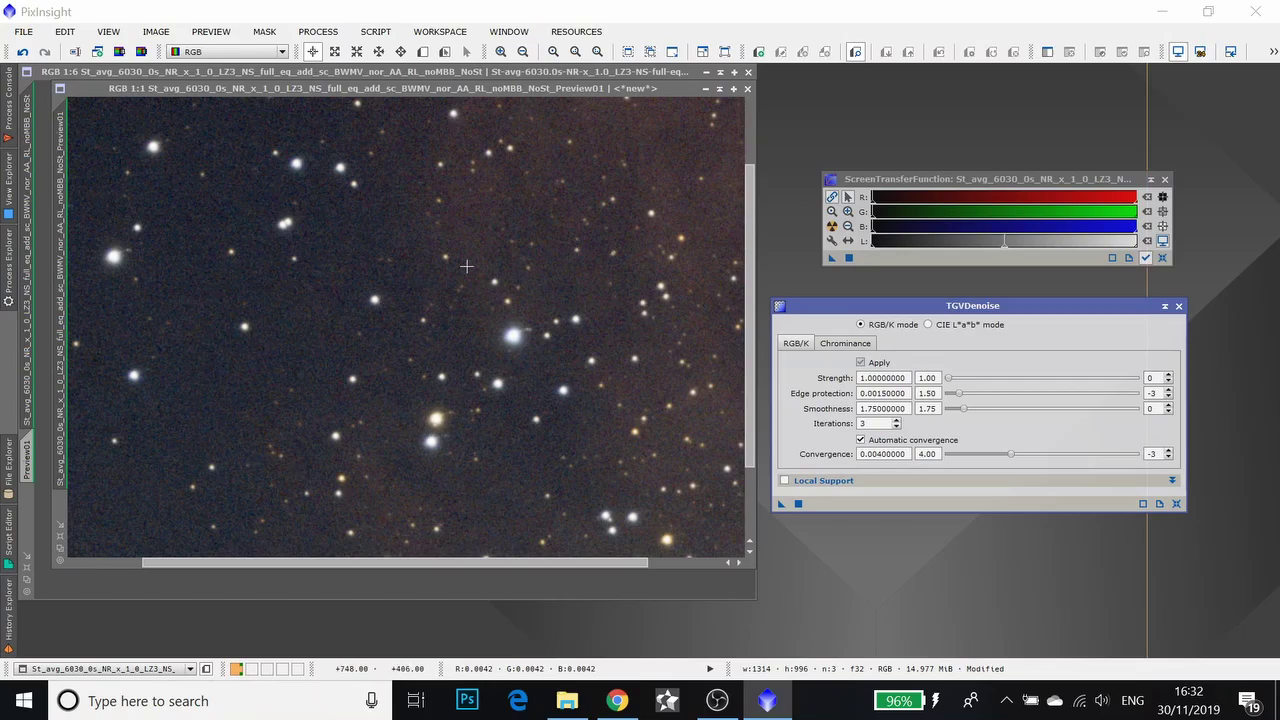
{"action": "left_click", "coordinate": [25, 50]}
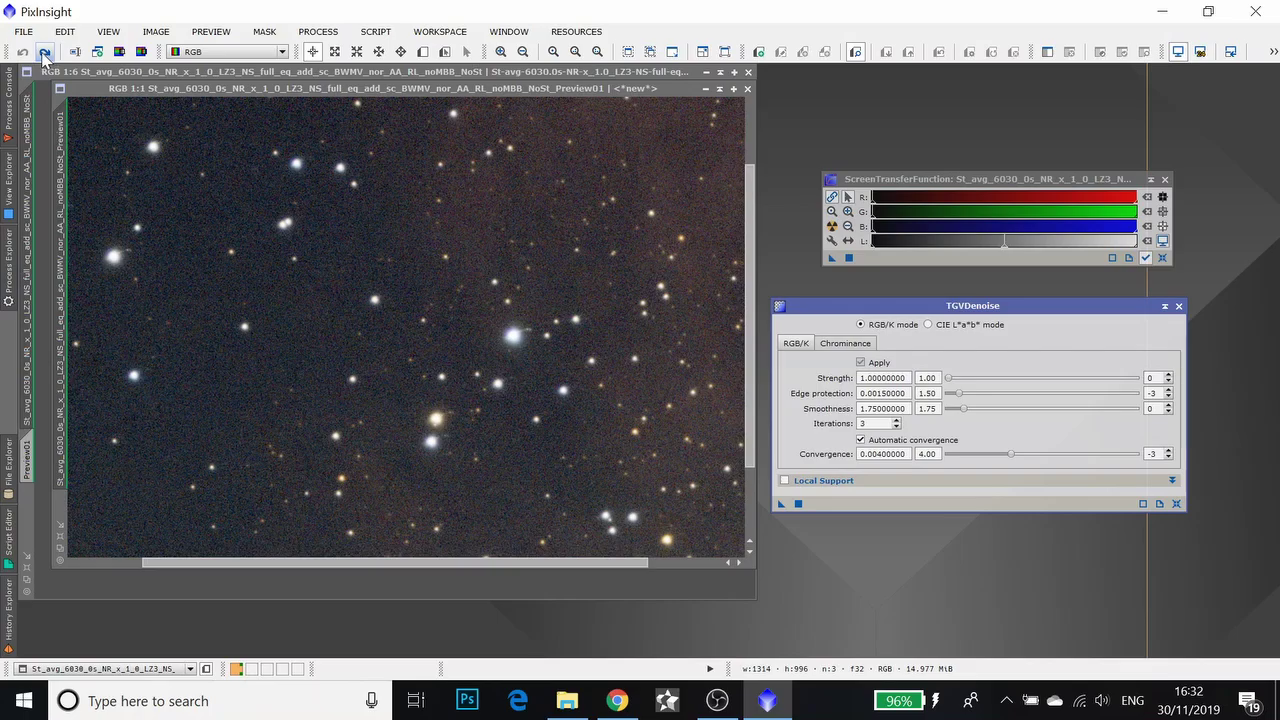
{"action": "left_click", "coordinate": [43, 53]}
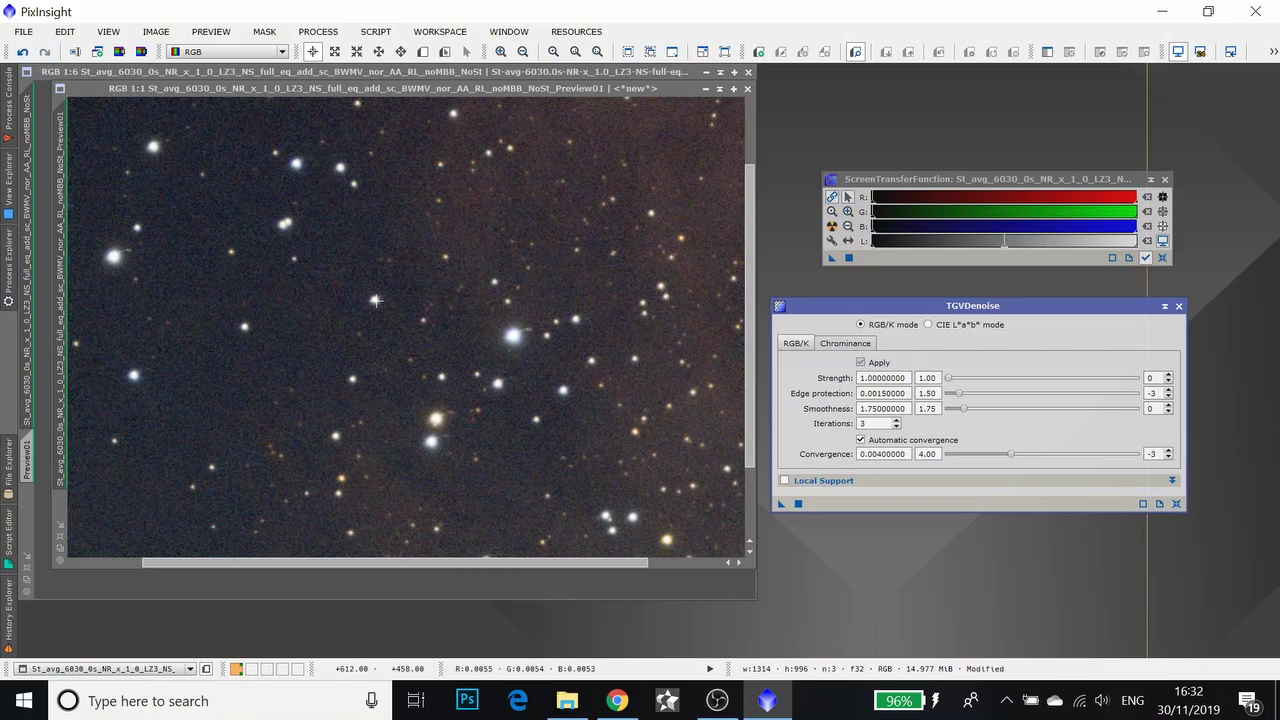
Iconize Preview01, trial TGVDenoise on the whole star field at 1:3 zoom, then undo it
{"action": "left_click", "coordinate": [705, 89]}
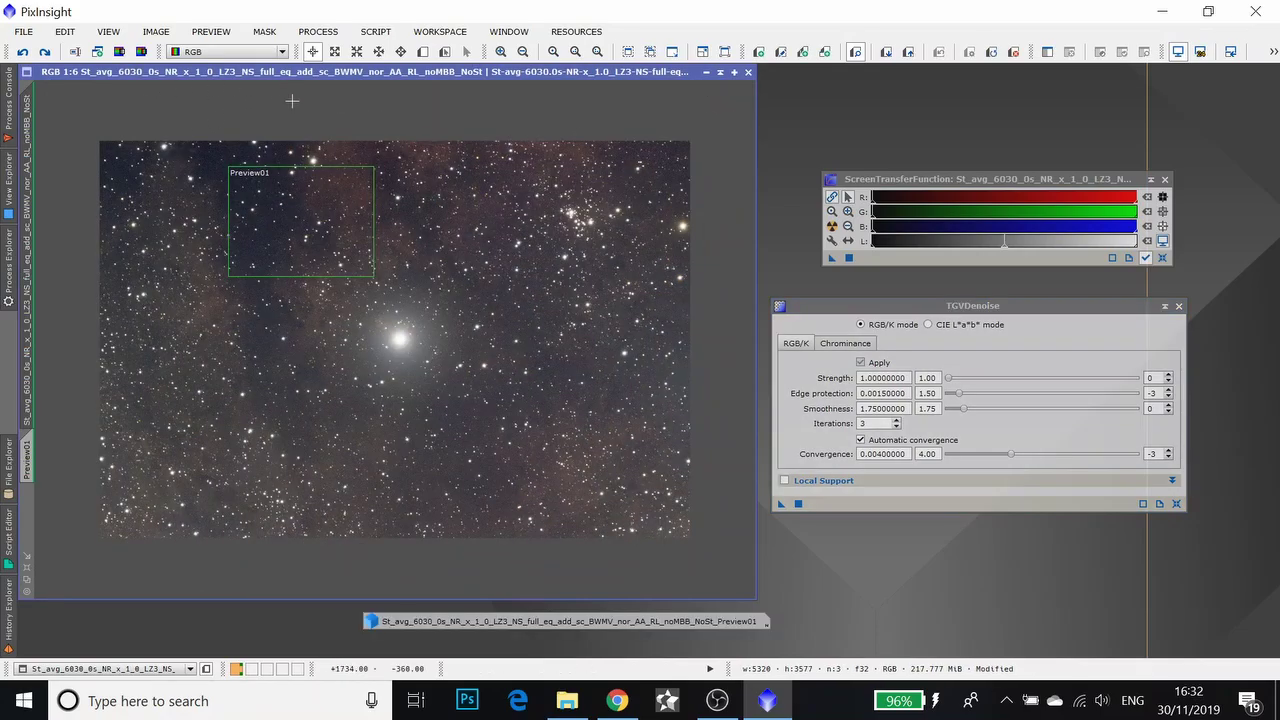
{"action": "left_click", "coordinate": [797, 503]}
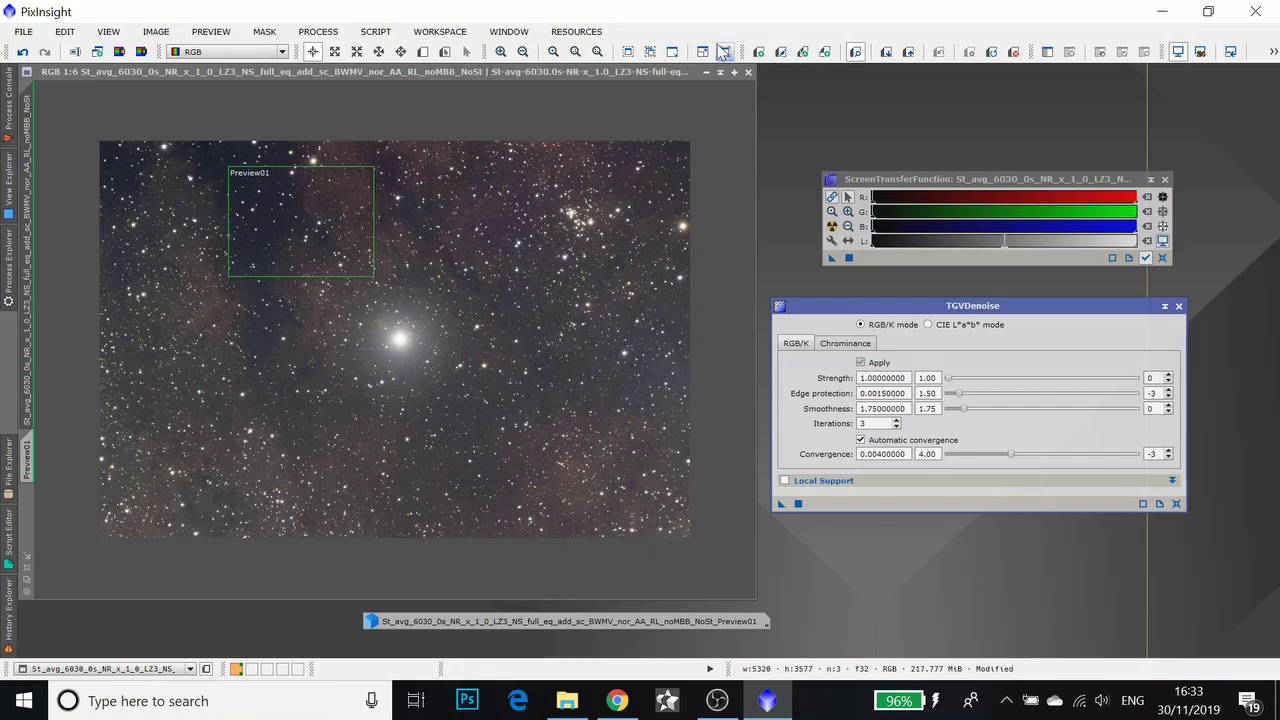
{"action": "left_click", "coordinate": [503, 52]}
{"action": "left_click", "coordinate": [503, 52]}
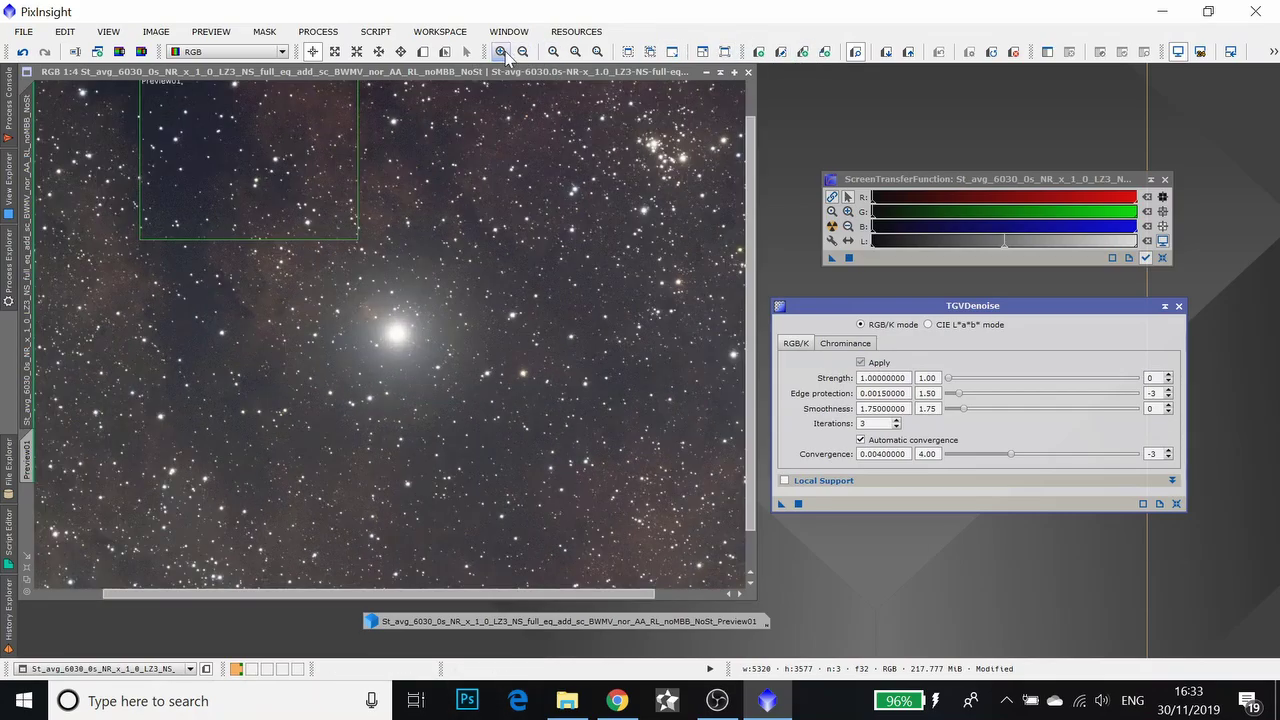
{"action": "left_click", "coordinate": [503, 52]}
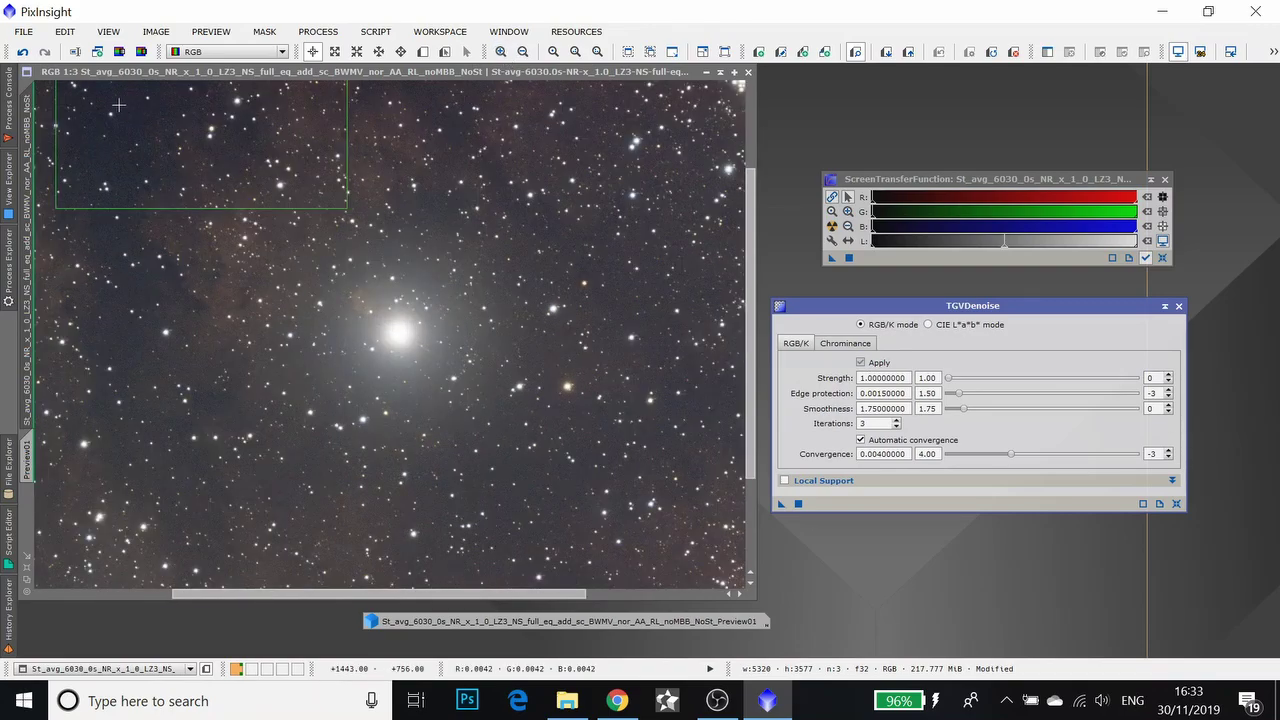
{"action": "left_click", "coordinate": [22, 54]}
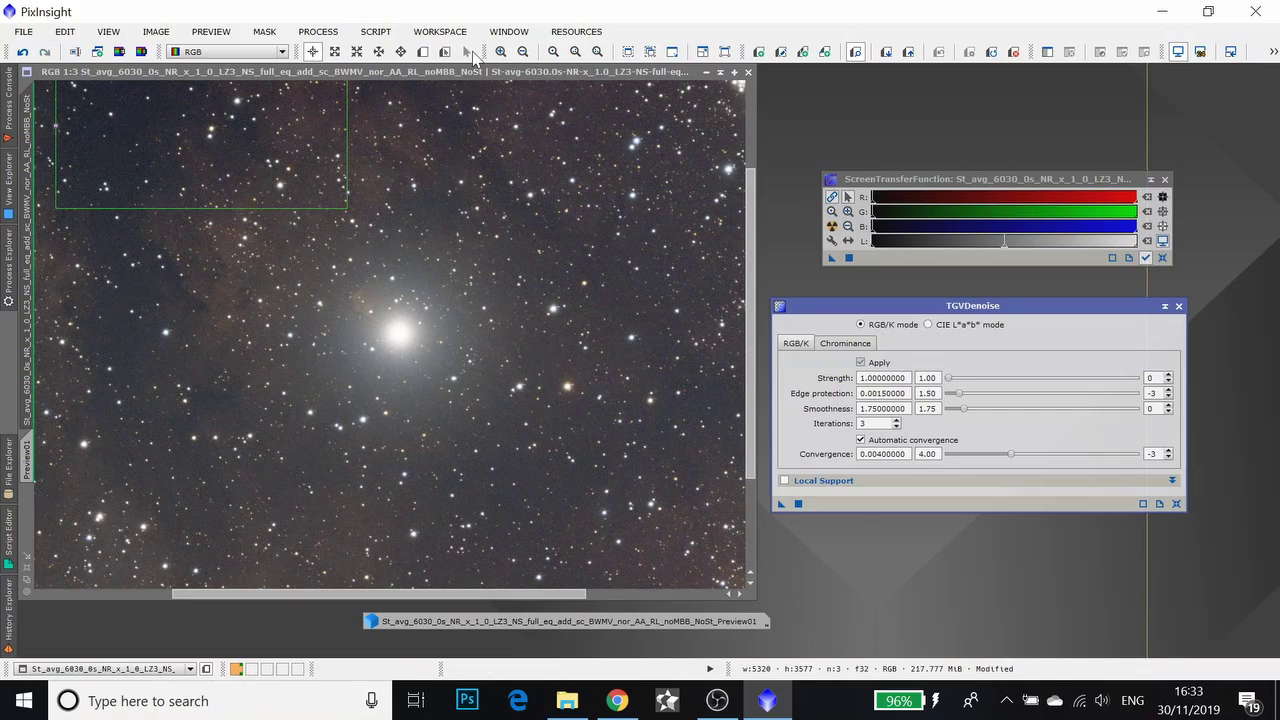
{"action": "left_click", "coordinate": [25, 56]}
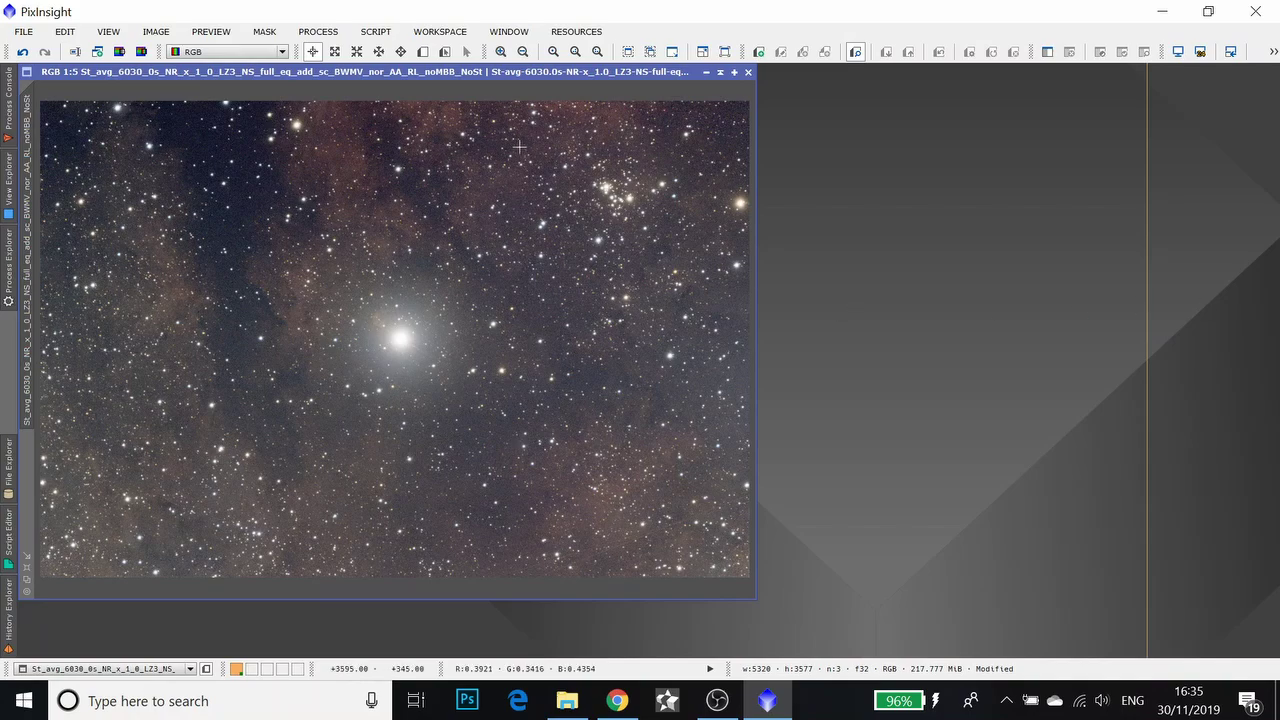
Open ACDNR from the process list beside the full star field
{"action": "left_click", "coordinate": [324, 34]}
{"action": "mouse_move", "coordinate": [350, 51]}
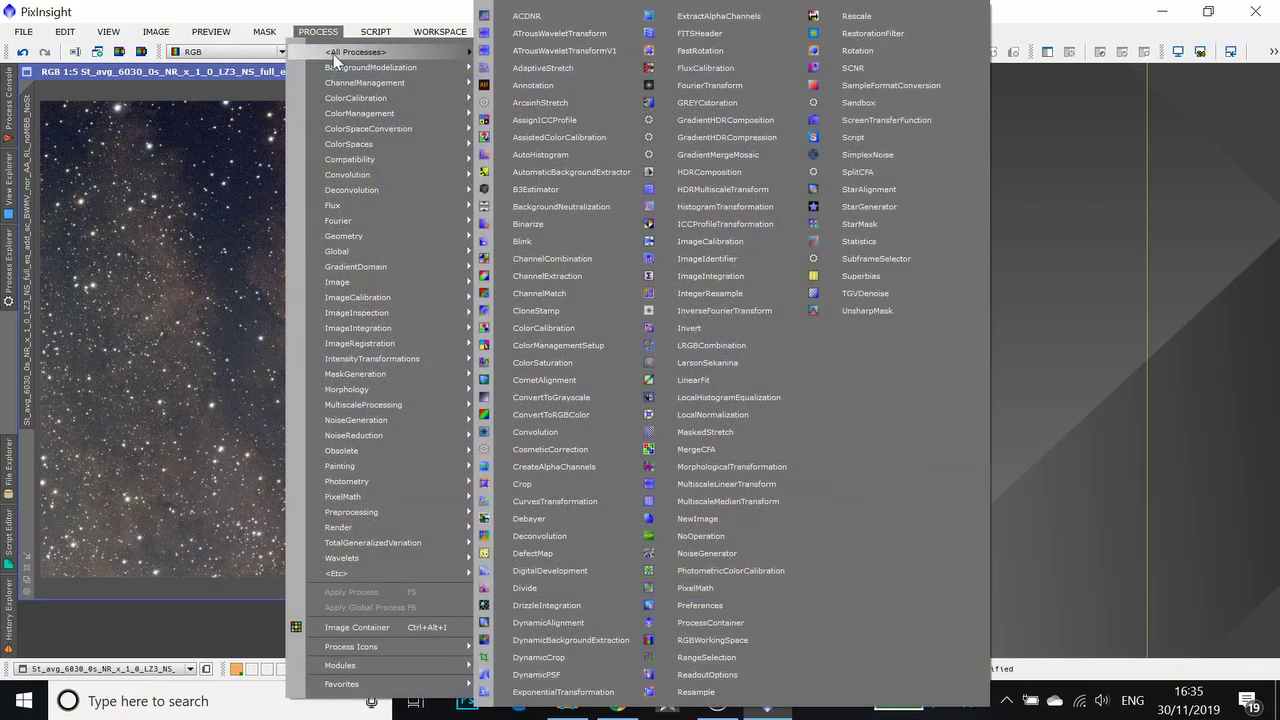
{"action": "left_click", "coordinate": [527, 16]}
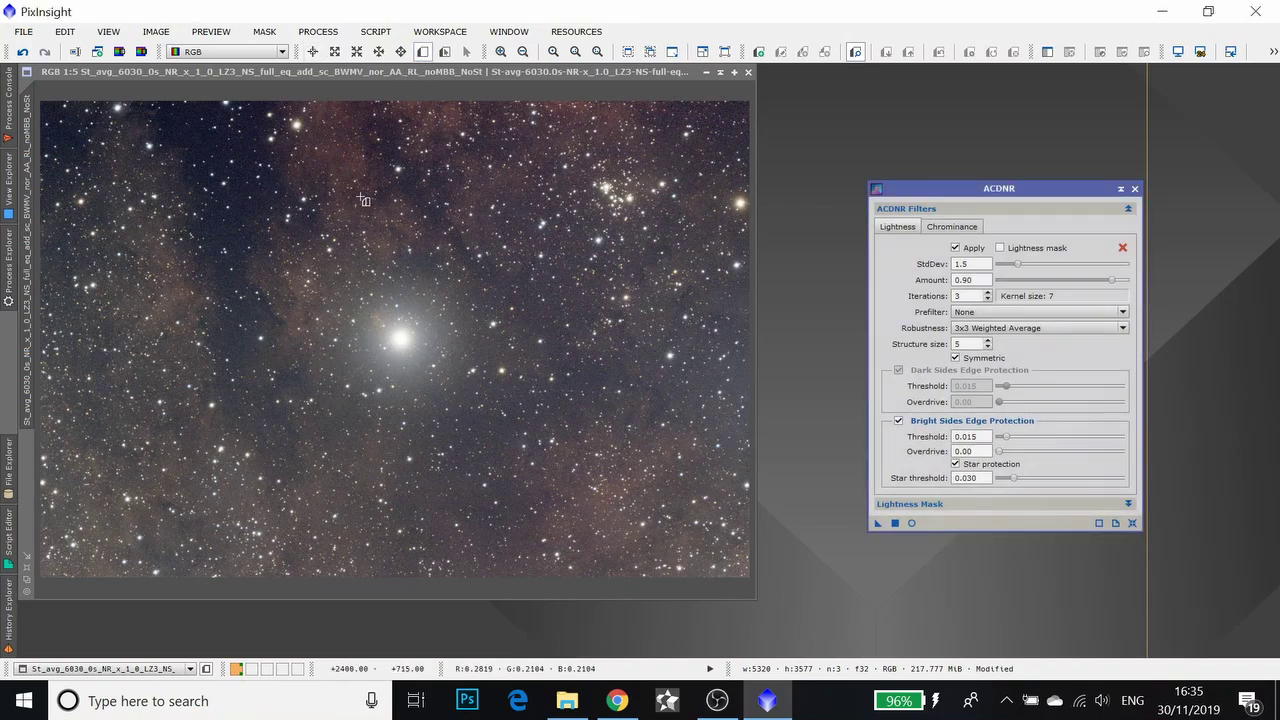
Close ACDNR and make a new image from a preview region above the bright star
{"action": "left_click", "coordinate": [1134, 189]}
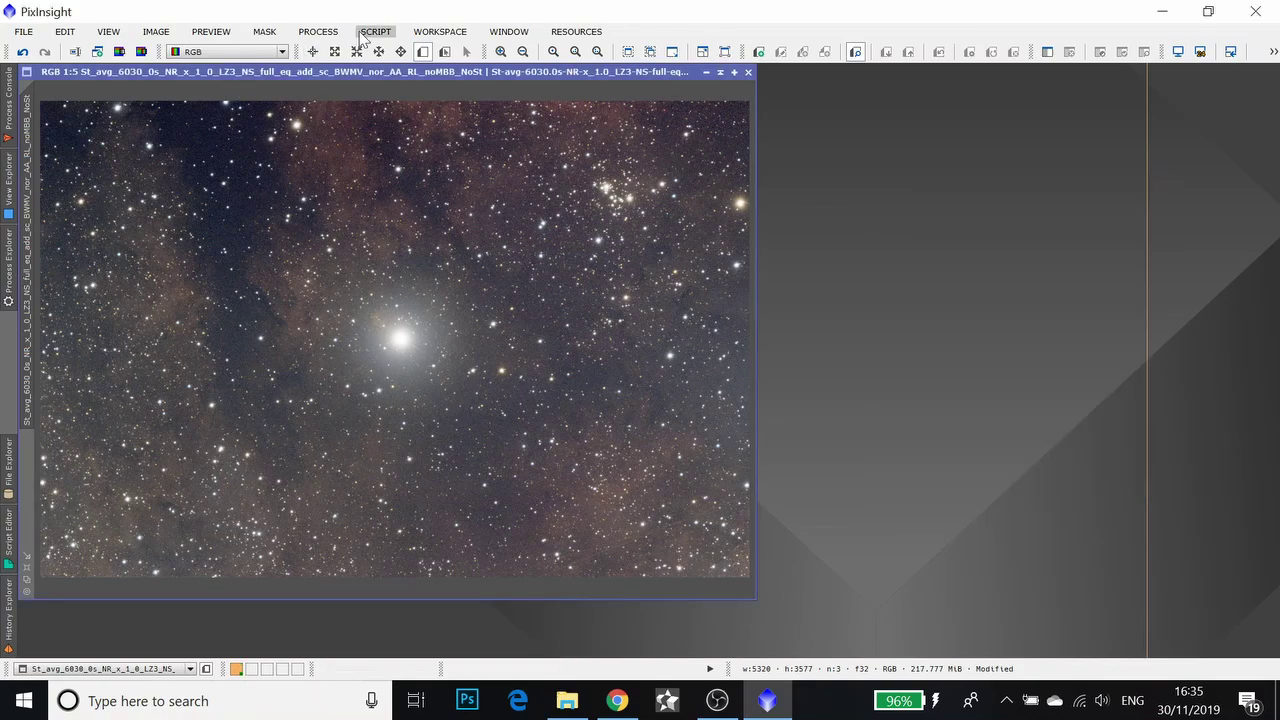
{"action": "left_click_drag", "start_coordinate": [215, 128], "coordinate": [404, 254]}
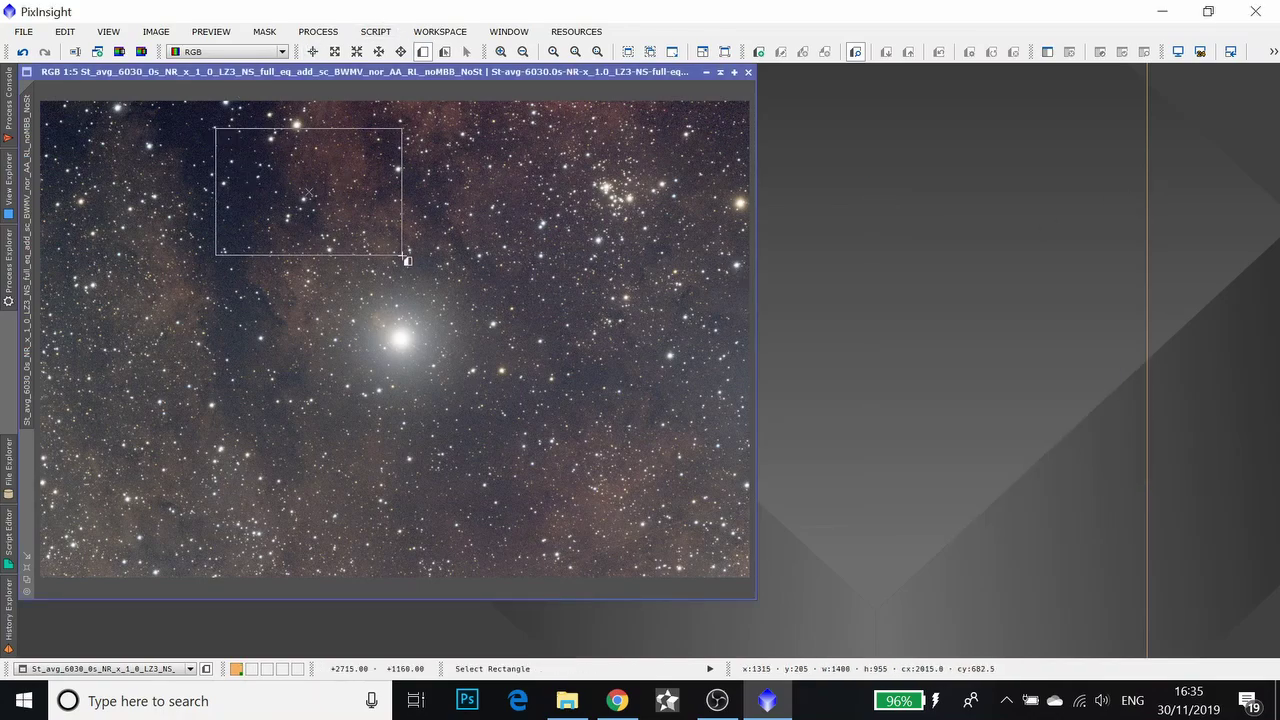
{"action": "left_click", "coordinate": [222, 33]}
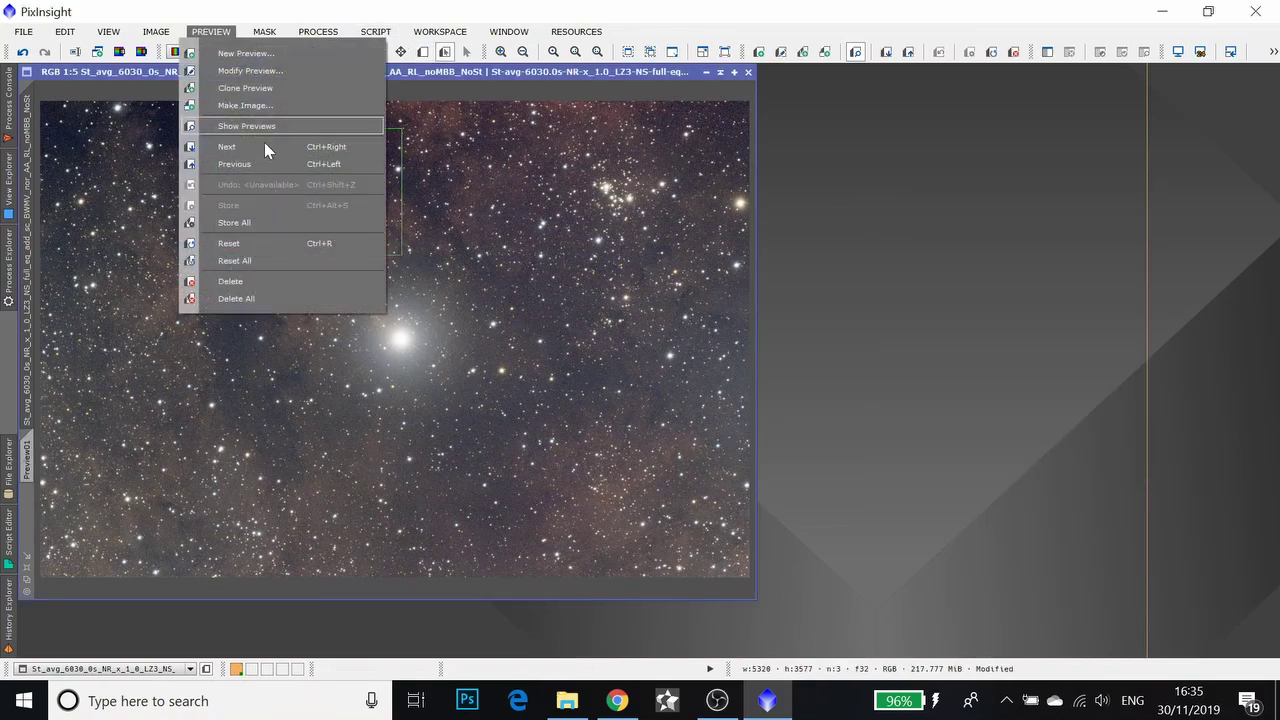
{"action": "left_click", "coordinate": [250, 105]}
{"action": "left_click", "coordinate": [717, 370]}
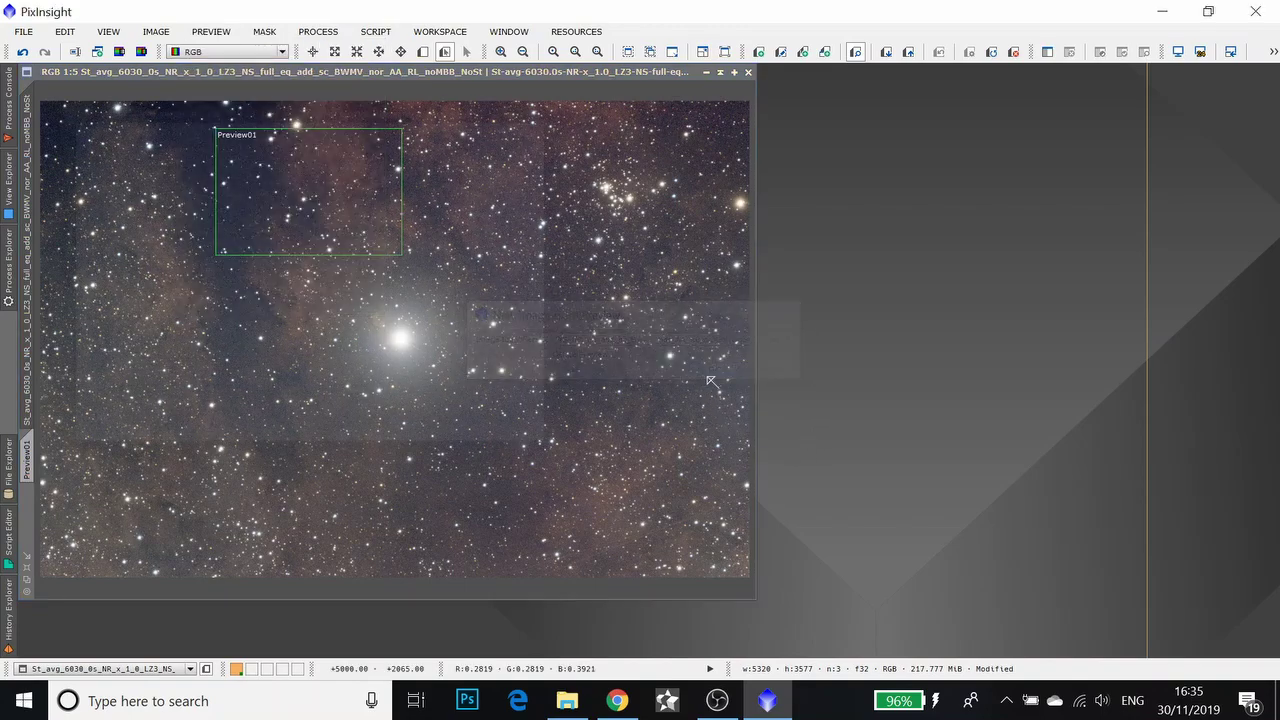
Stretch the new image with STF and show it at 1:1 in an enlarged window
{"action": "left_click", "coordinate": [1177, 52]}
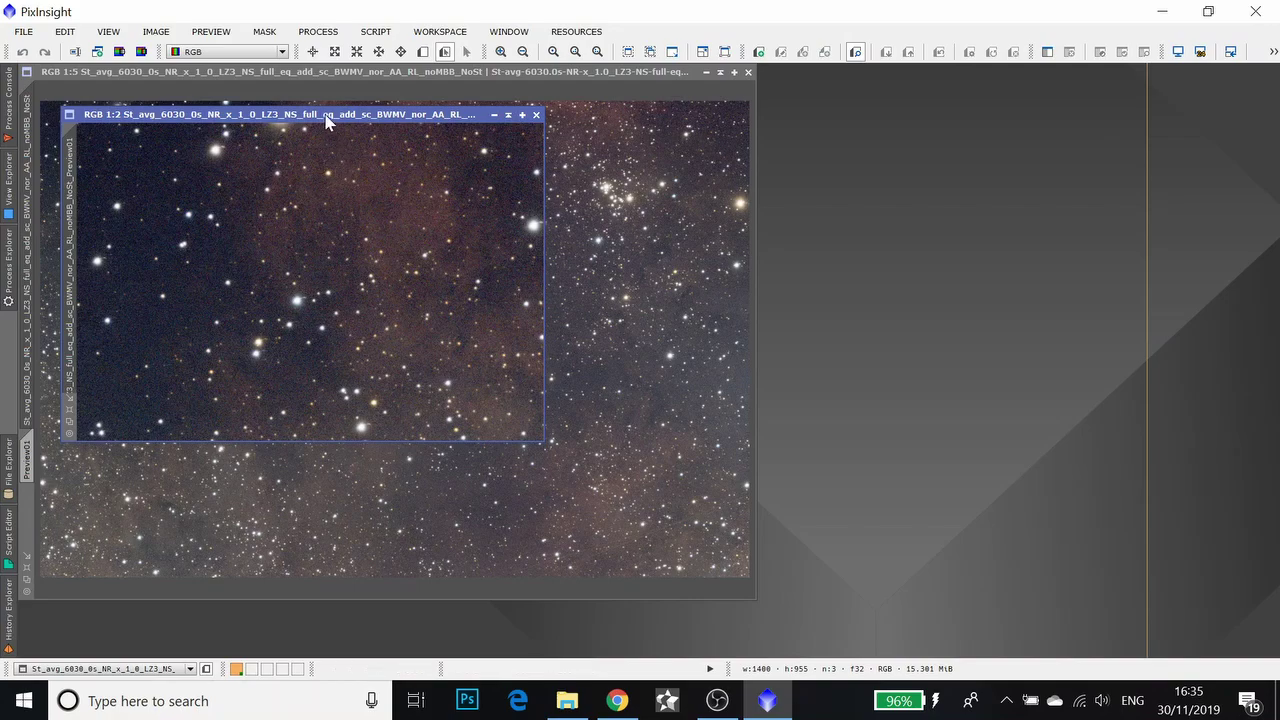
{"action": "left_click_drag", "start_coordinate": [327, 121], "coordinate": [449, 167]}
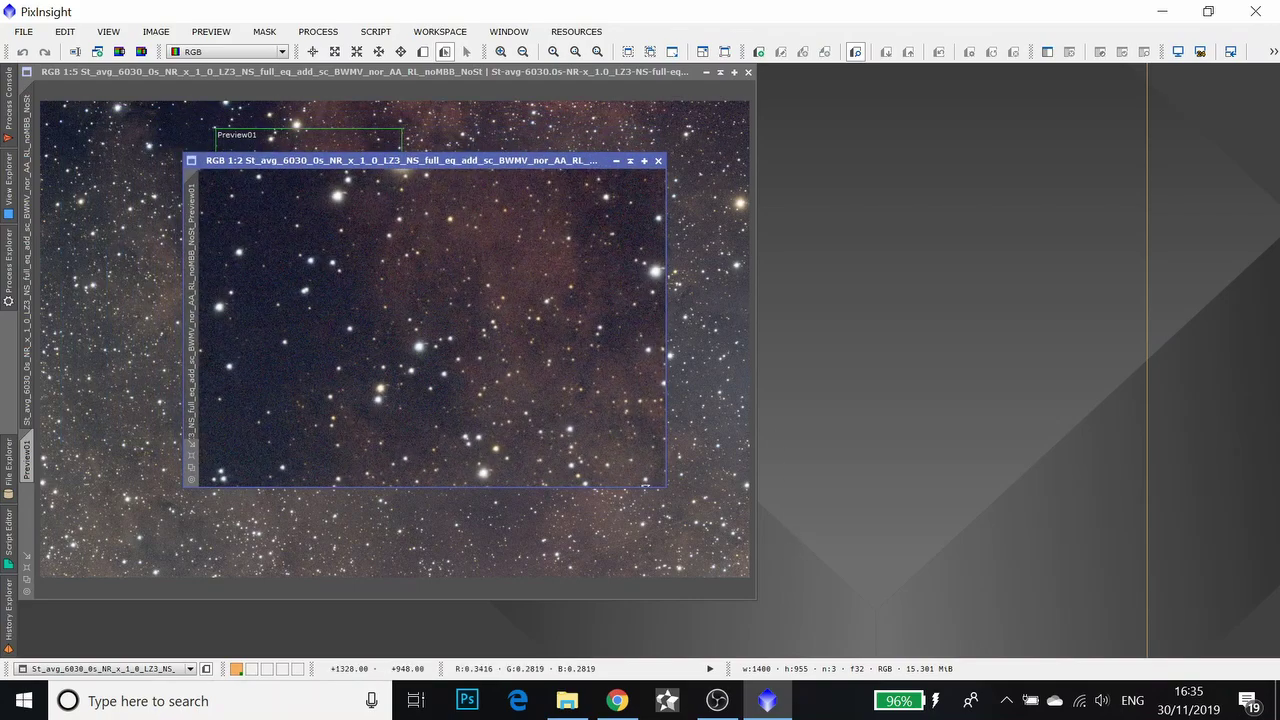
{"action": "left_click_drag", "start_coordinate": [661, 487], "coordinate": [843, 613]}
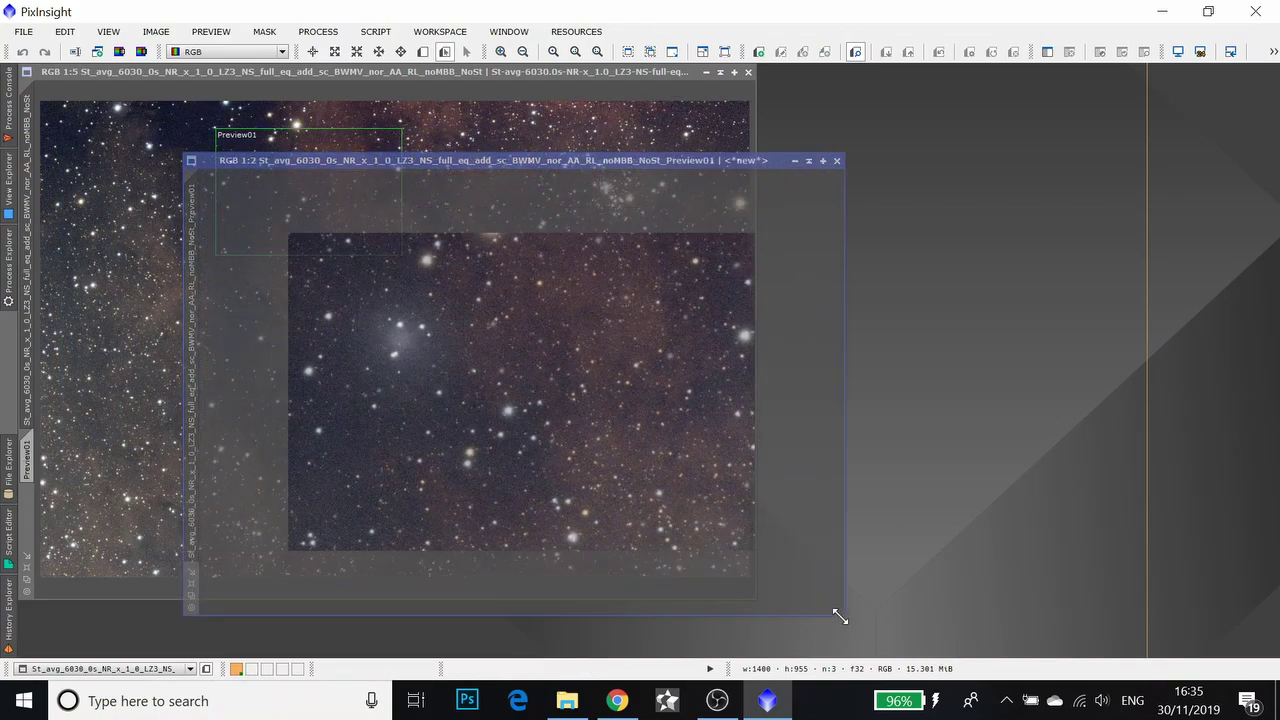
{"action": "left_click", "coordinate": [505, 55]}
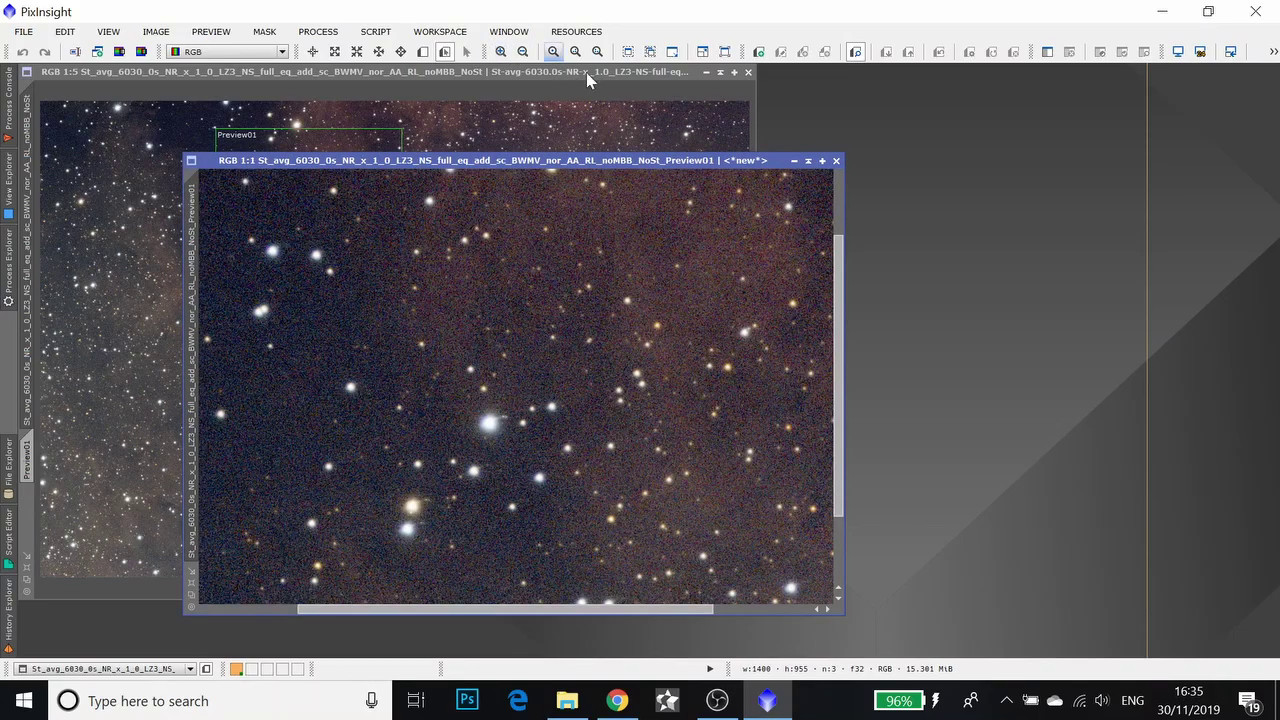
{"action": "left_click_drag", "start_coordinate": [557, 163], "coordinate": [487, 135]}
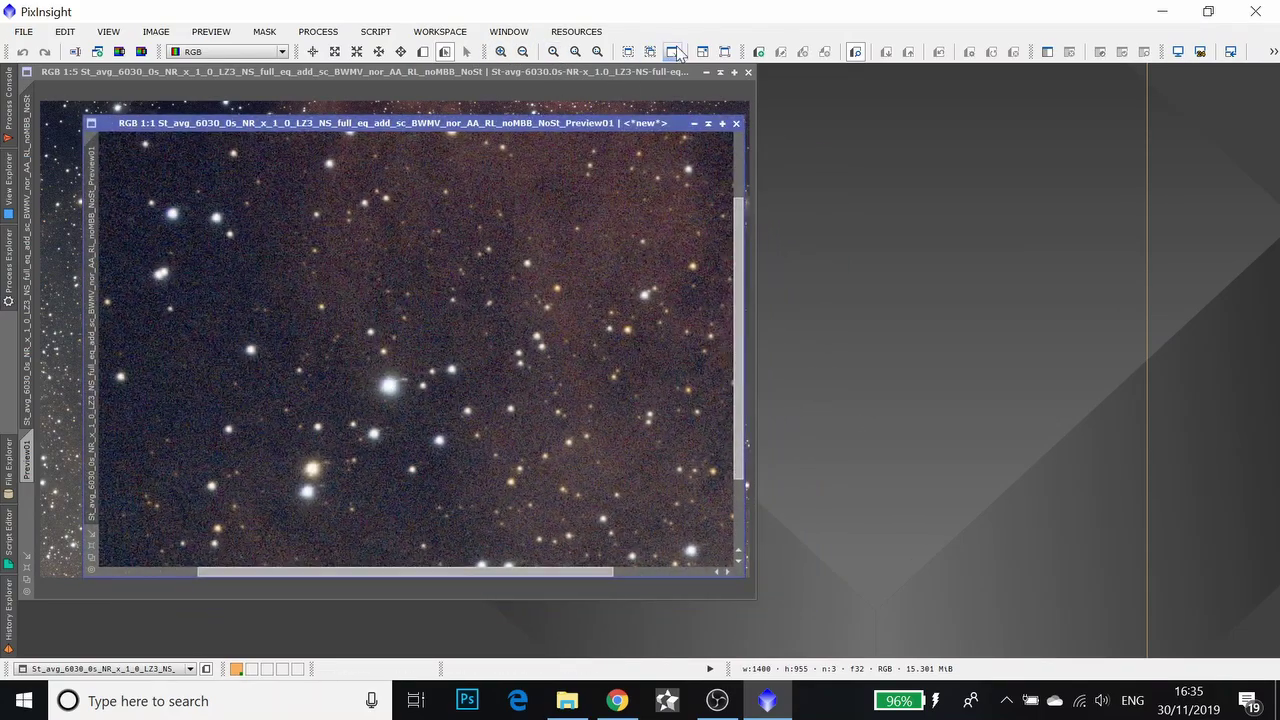
Reopen ACDNR from the All Processes list
{"action": "left_click", "coordinate": [320, 31]}
{"action": "mouse_move", "coordinate": [340, 51]}
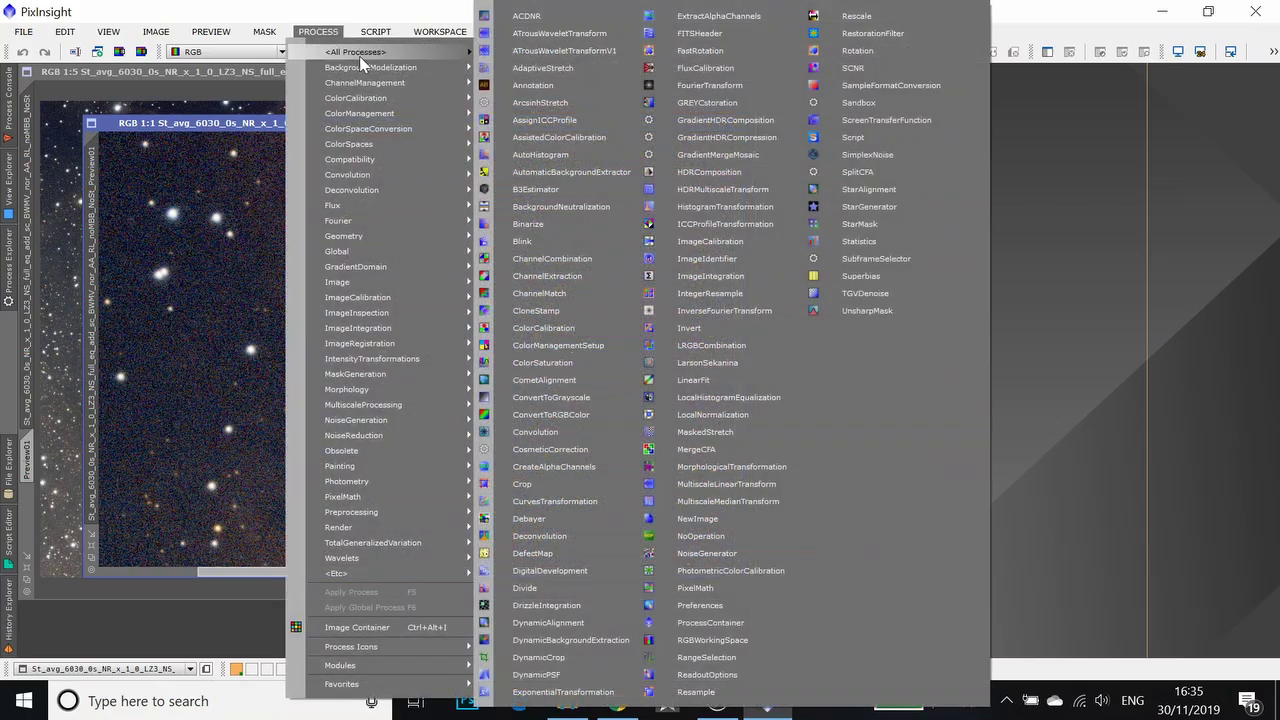
{"action": "left_click", "coordinate": [520, 47]}
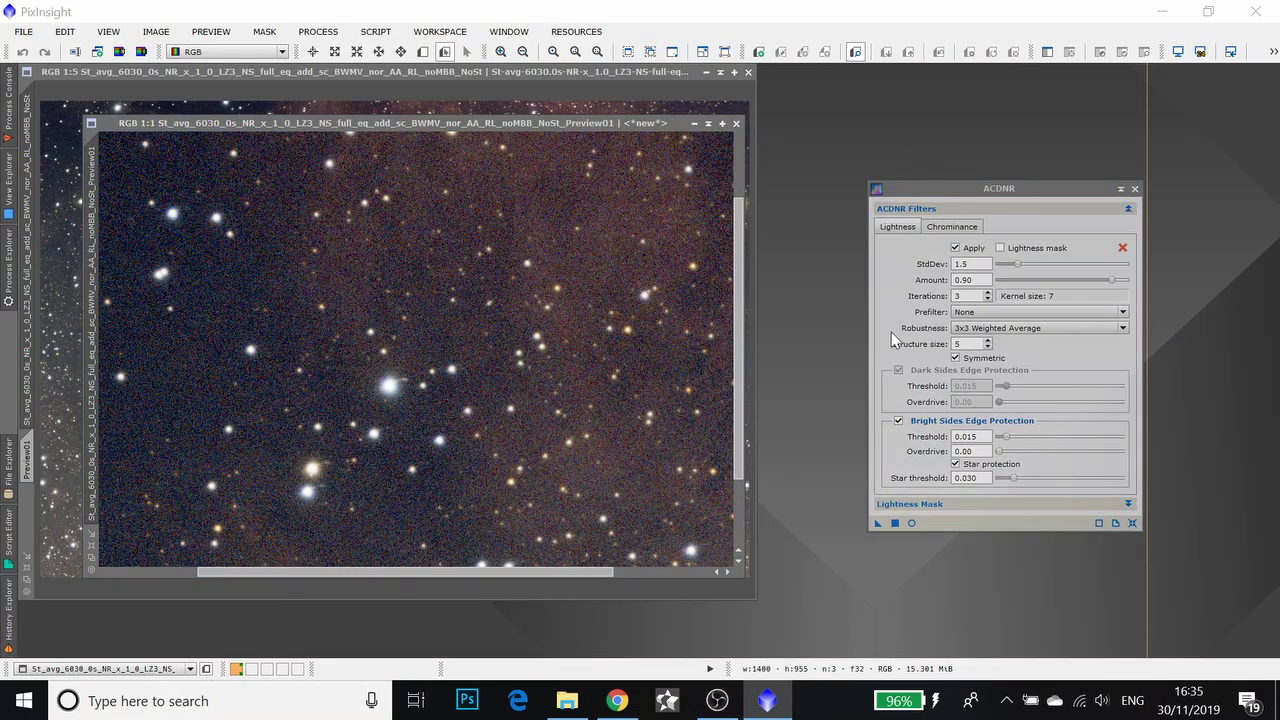
Start ACDNR's Real-Time Preview and adjust lightness Amount, raising StdDev from 1.5 to 1.9
{"action": "left_click", "coordinate": [911, 523]}
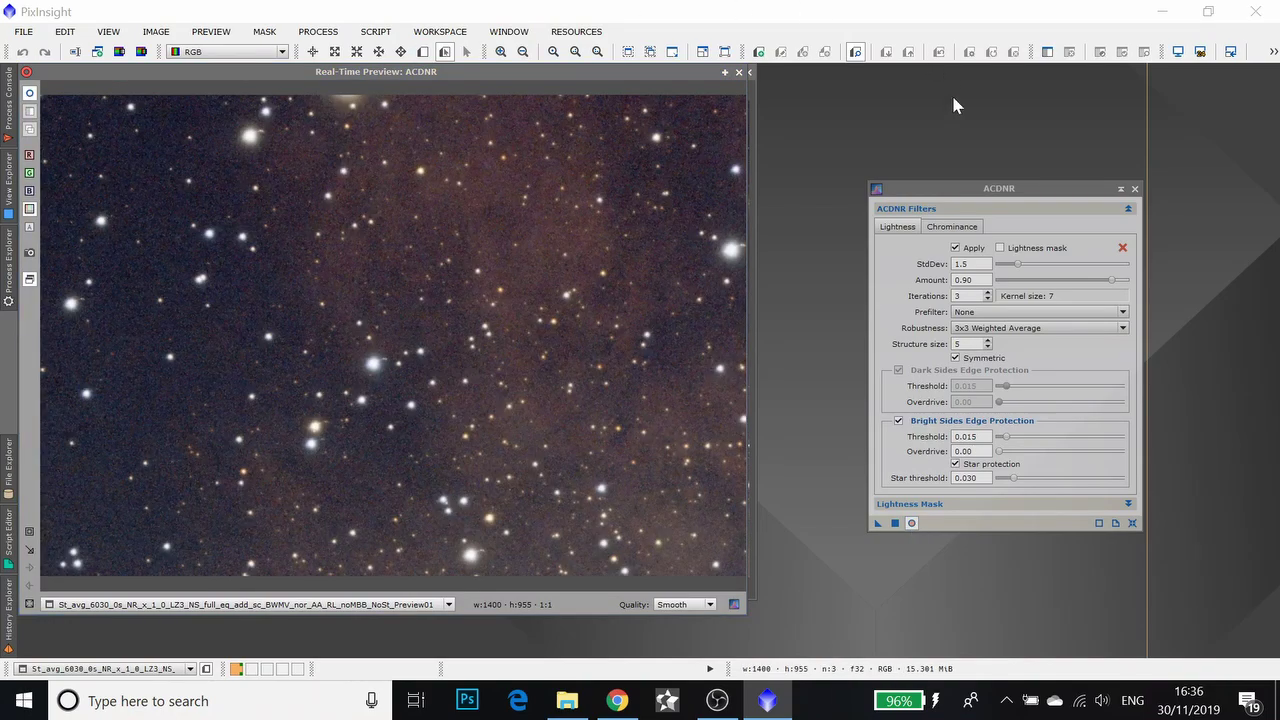
{"action": "left_click", "coordinate": [906, 229]}
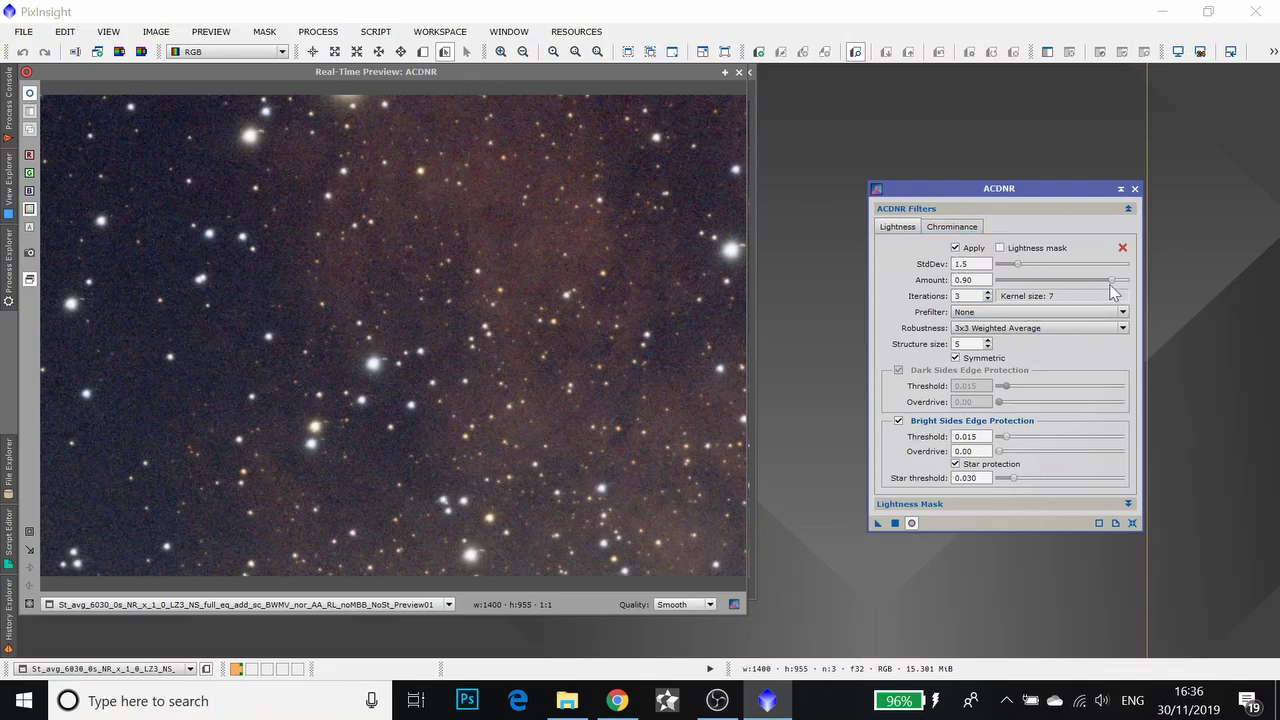
{"action": "left_click_drag", "start_coordinate": [1112, 280], "coordinate": [1154, 277]}
{"action": "left_click_drag", "start_coordinate": [1018, 266], "coordinate": [1035, 267]}
Raise the ACDNR lightness StdDev to 6.0 for a kernel size of 27
{"action": "left_click_drag", "start_coordinate": [1035, 266], "coordinate": [1072, 270]}
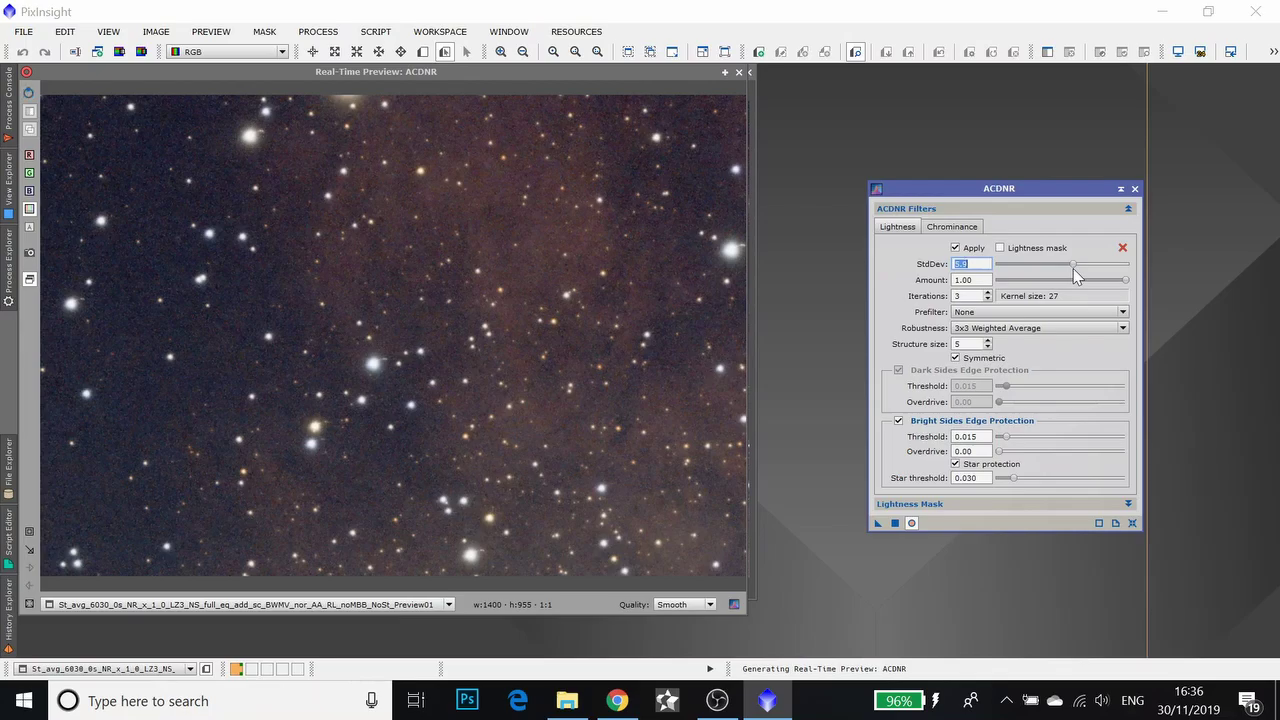
{"action": "type", "text": "6"}
{"action": "key", "text": "Return"}
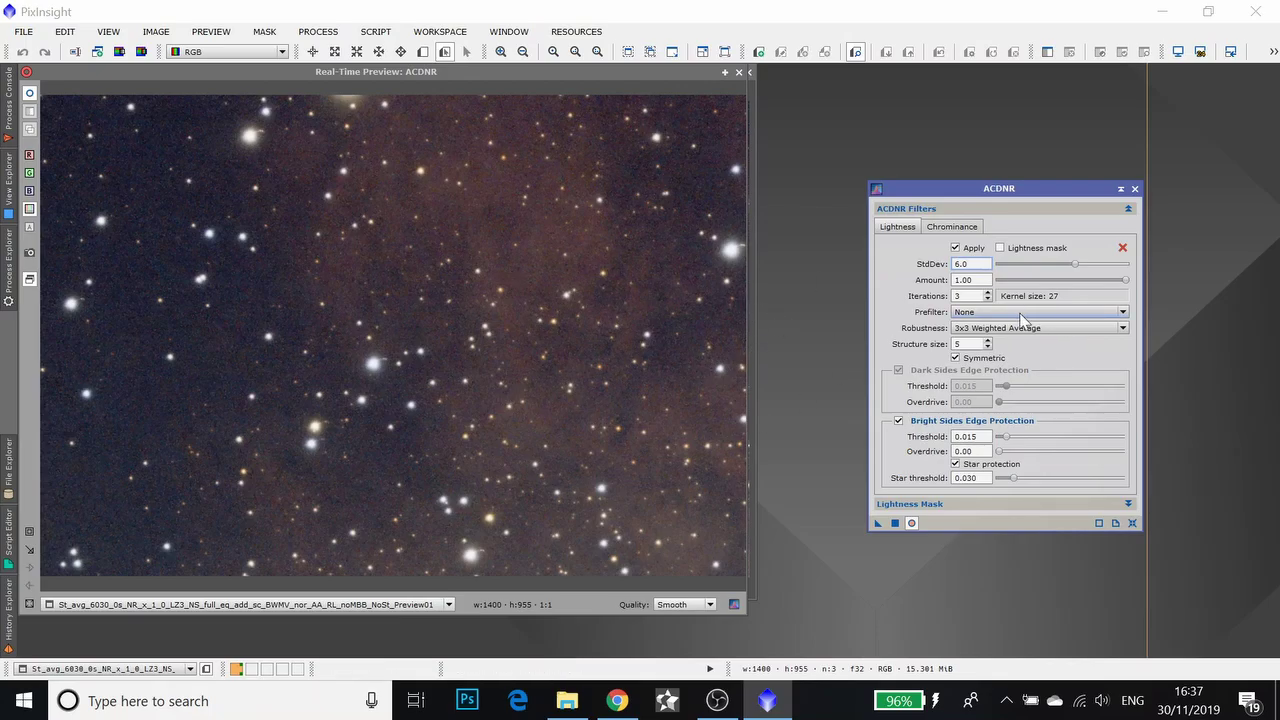
{"action": "left_click", "coordinate": [989, 295]}
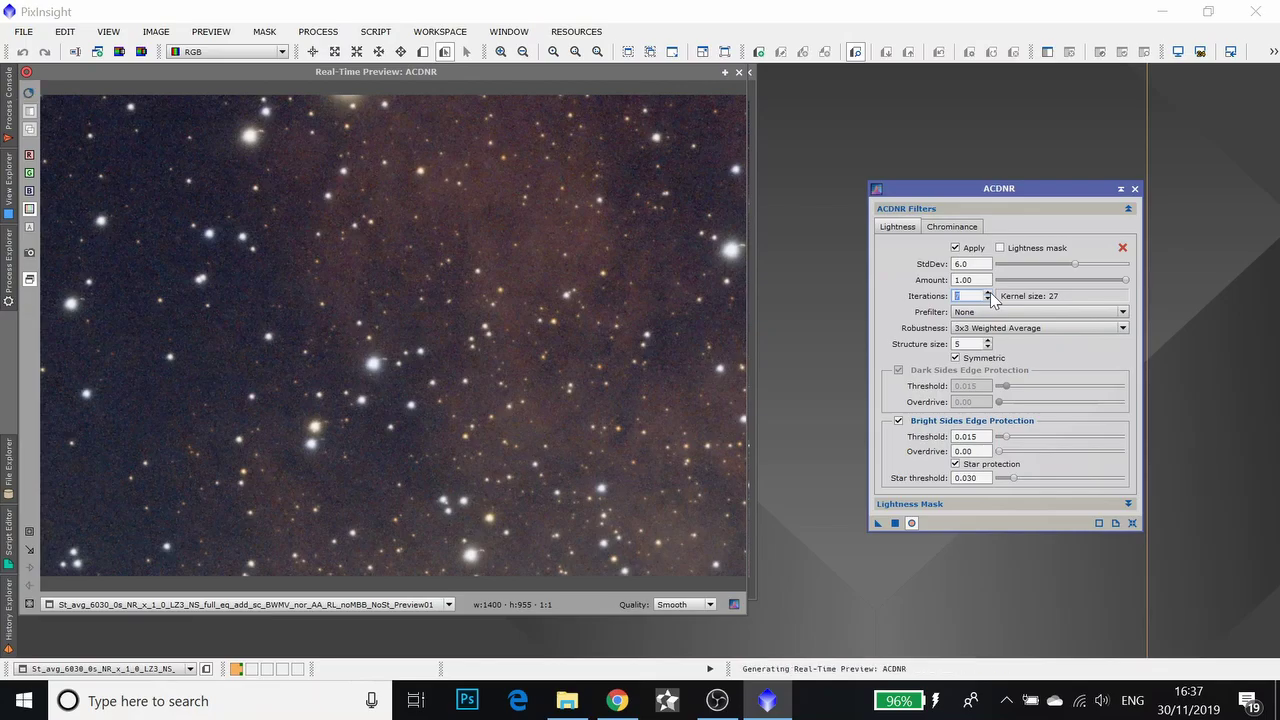
Step ACDNR lightness iterations up to 10 on the live preview, then back down to 1
{"action": "left_click", "coordinate": [989, 293]}
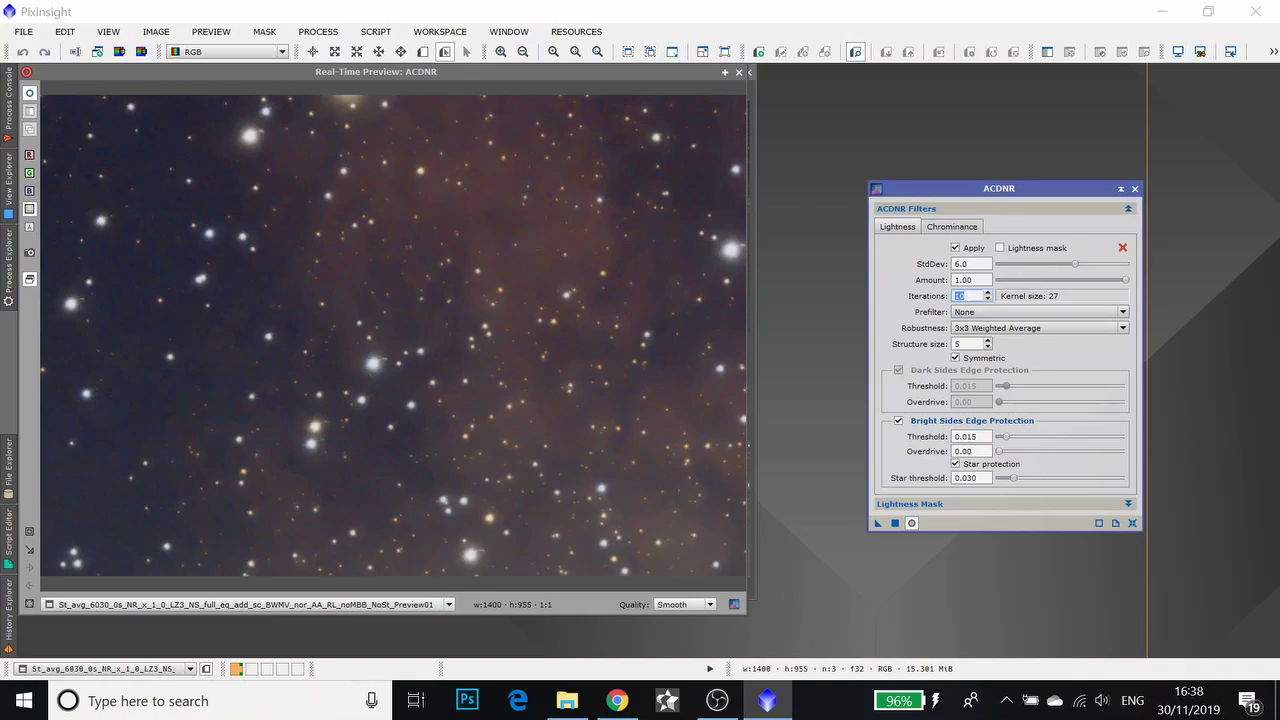
{"action": "left_click", "coordinate": [988, 300]}
{"action": "left_click", "coordinate": [988, 300]}
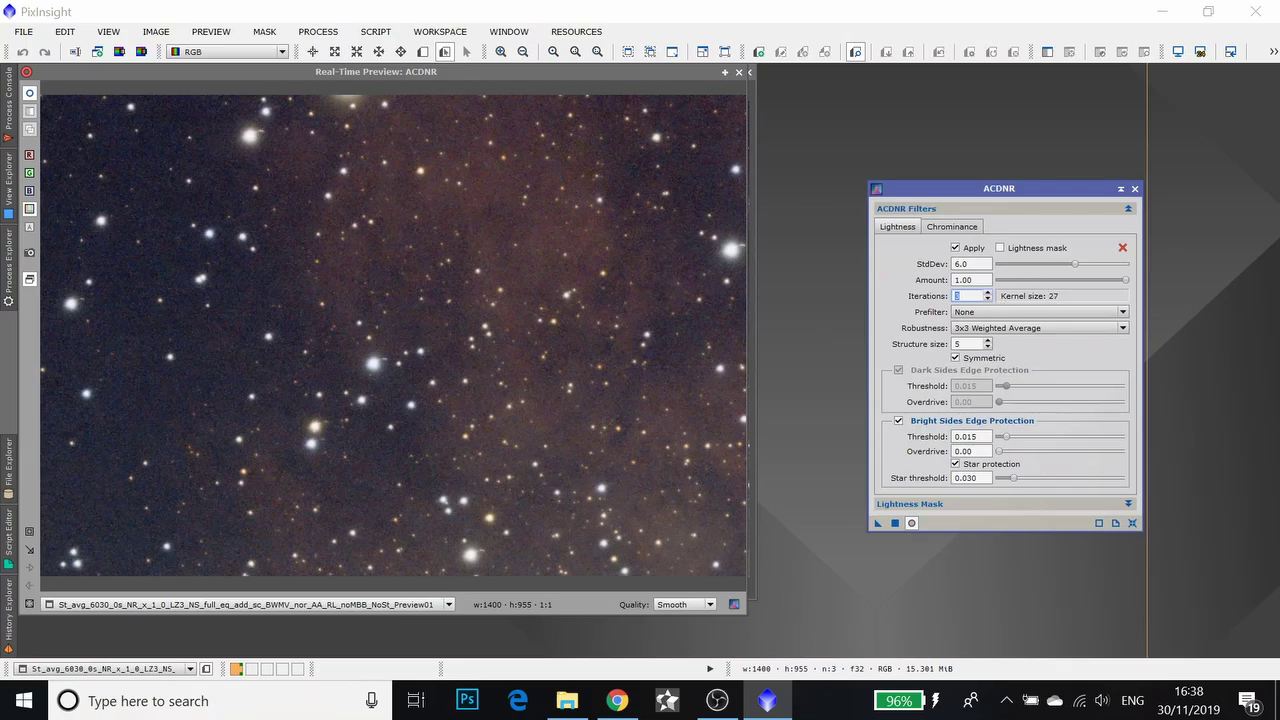
Set the ACDNR lightness iterations to 4
{"action": "key", "text": "Up"}
{"action": "type", "text": "4"}
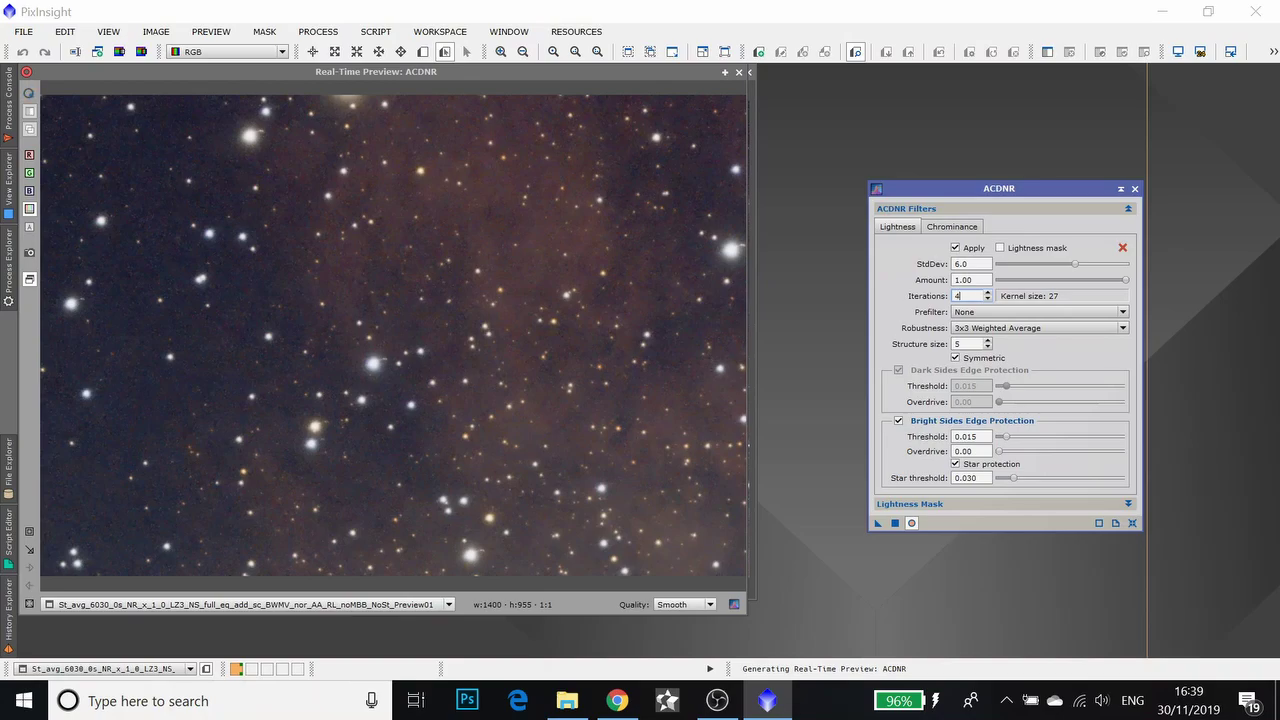
{"action": "key", "text": "Return"}
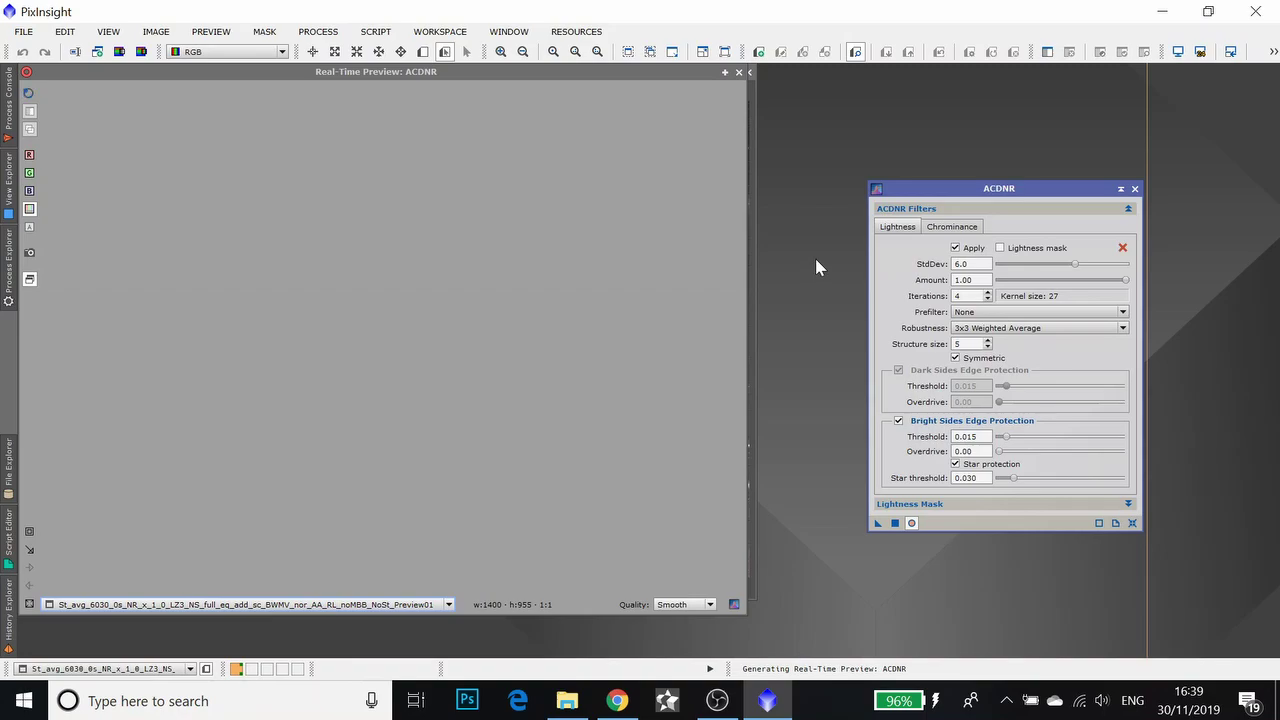
Try closing the Real-Time Preview of Preview01 and dismiss the preview-busy warning
{"action": "left_click", "coordinate": [753, 105]}
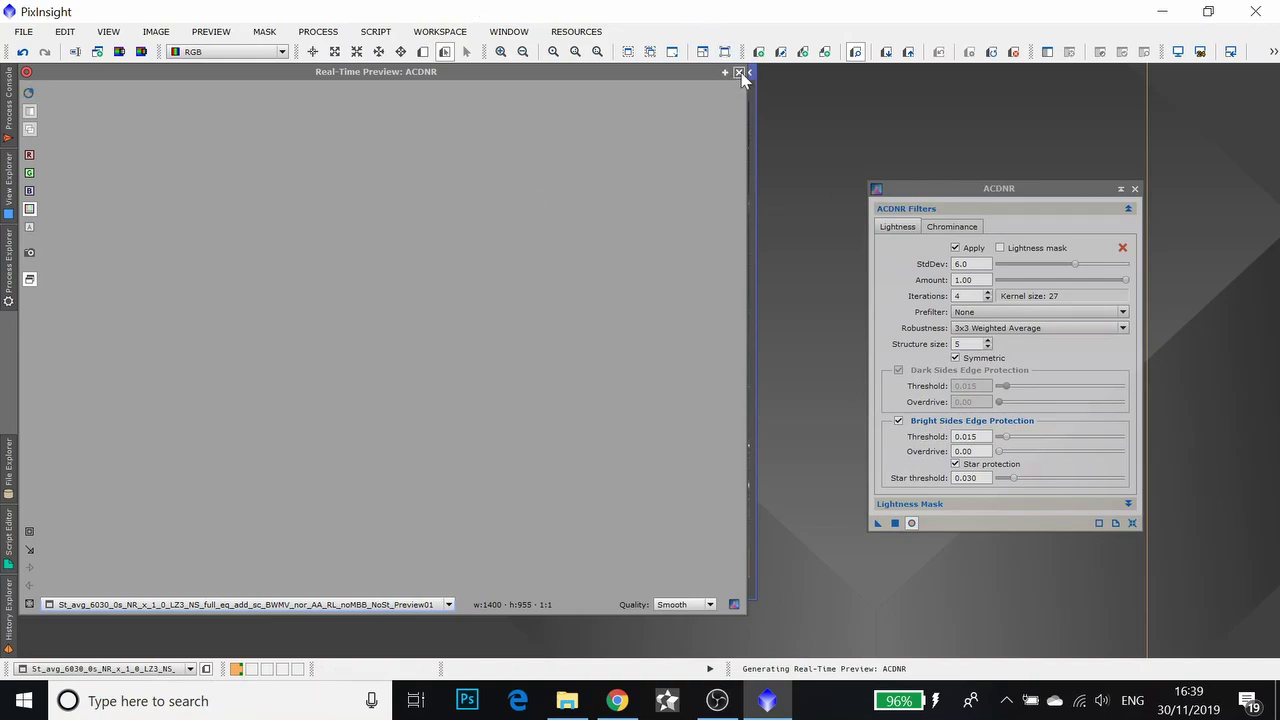
{"action": "left_click", "coordinate": [739, 72]}
{"action": "left_click", "coordinate": [636, 373]}
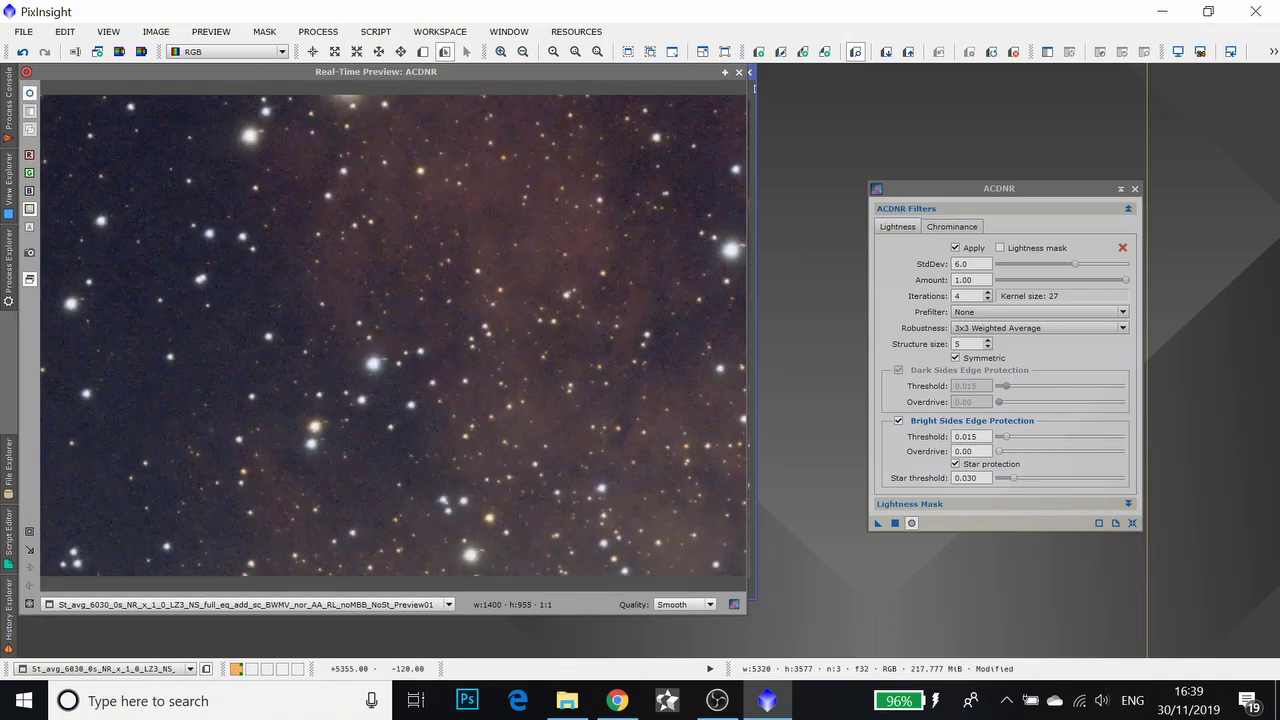
Close the Real-Time Preview and apply ACDNR (4 iterations, StdDev 6.0) to the full star-field image
{"action": "left_click", "coordinate": [738, 73]}
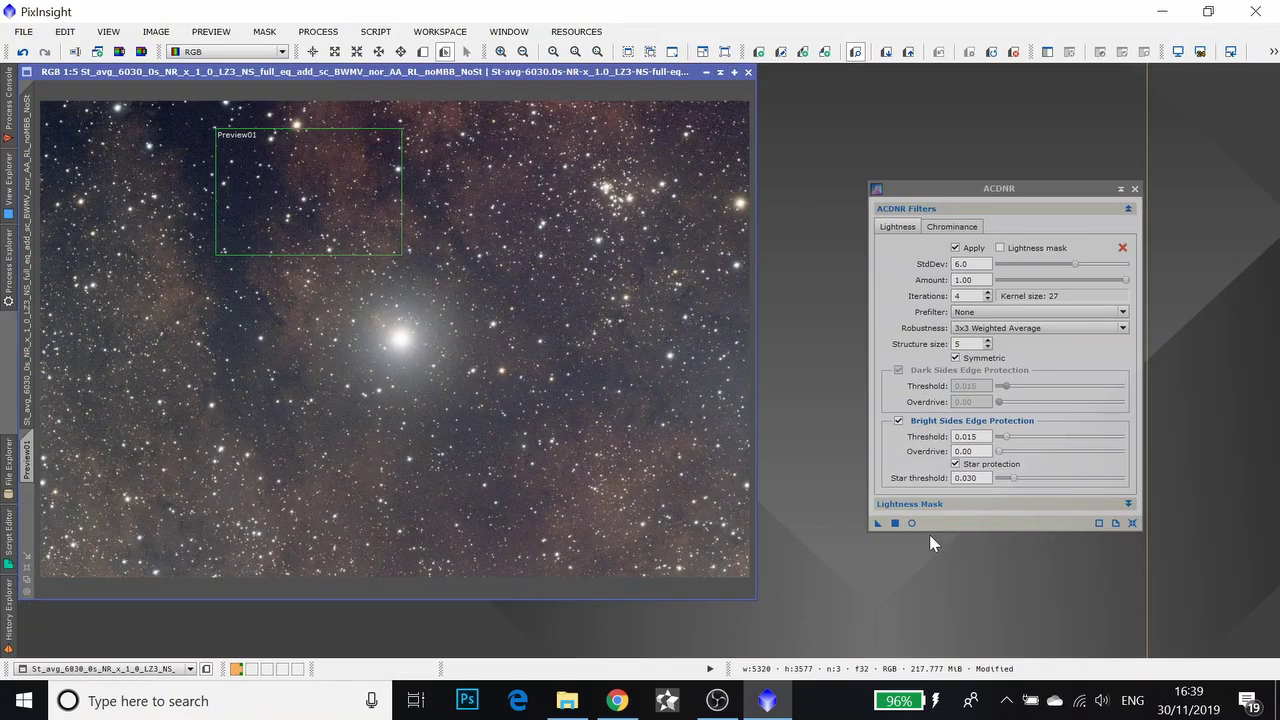
{"action": "left_click", "coordinate": [895, 523]}
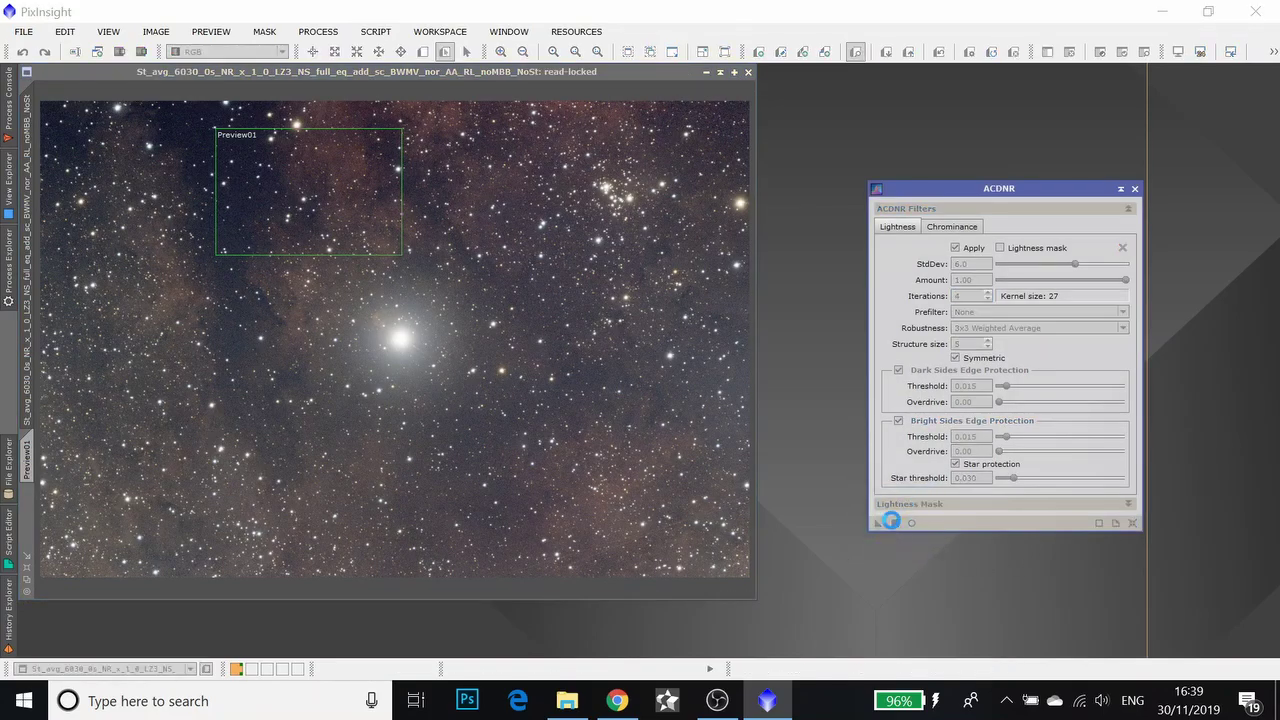